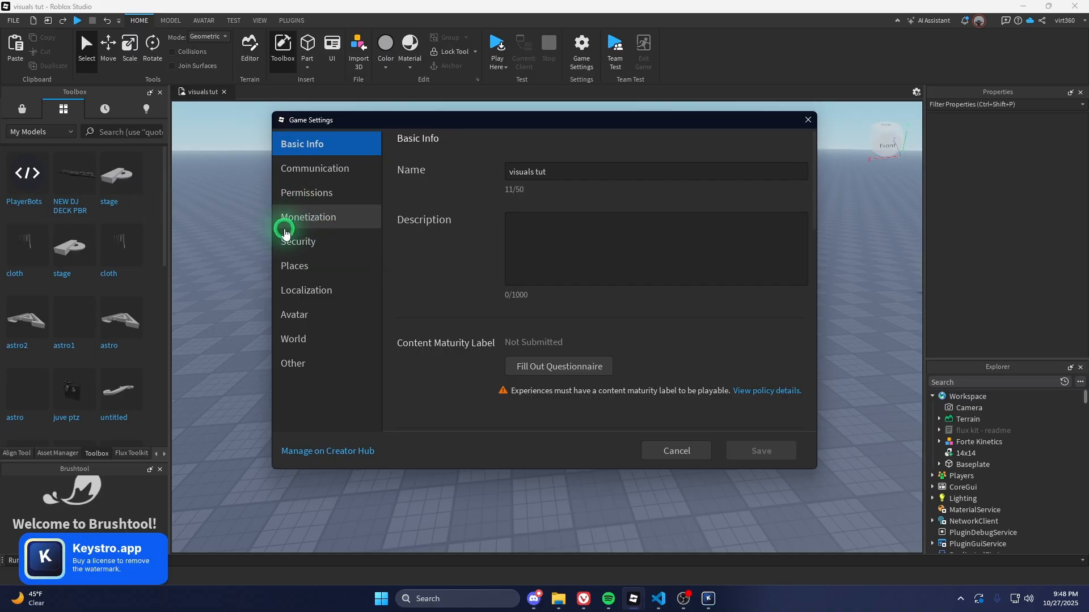
Enable Allow HTTP Requests and Studio Access to API Services under Game Settings Security, and save
{"action": "left_click", "coordinate": [290, 251]}
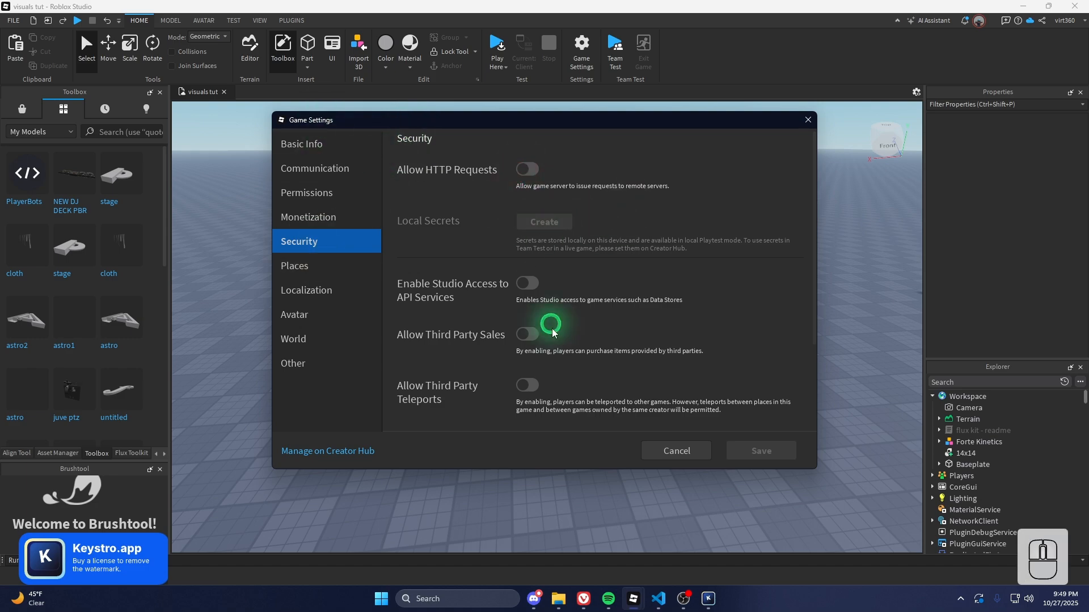
{"action": "left_click", "coordinate": [527, 170]}
{"action": "left_click", "coordinate": [529, 311]}
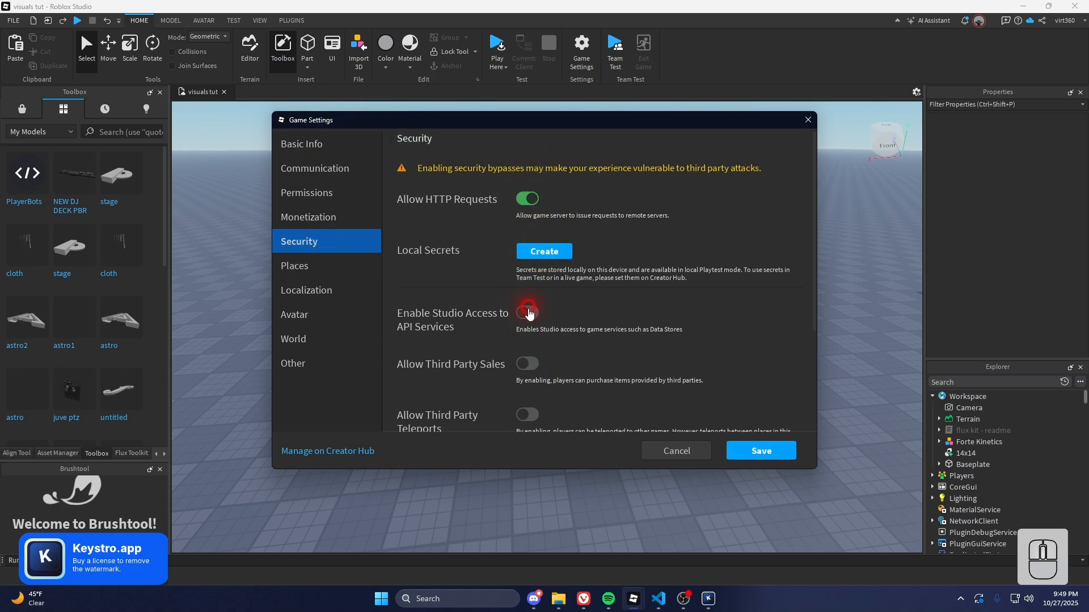
{"action": "scroll", "coordinate": [737, 428], "scroll_direction": "down", "scroll_amount": 2}
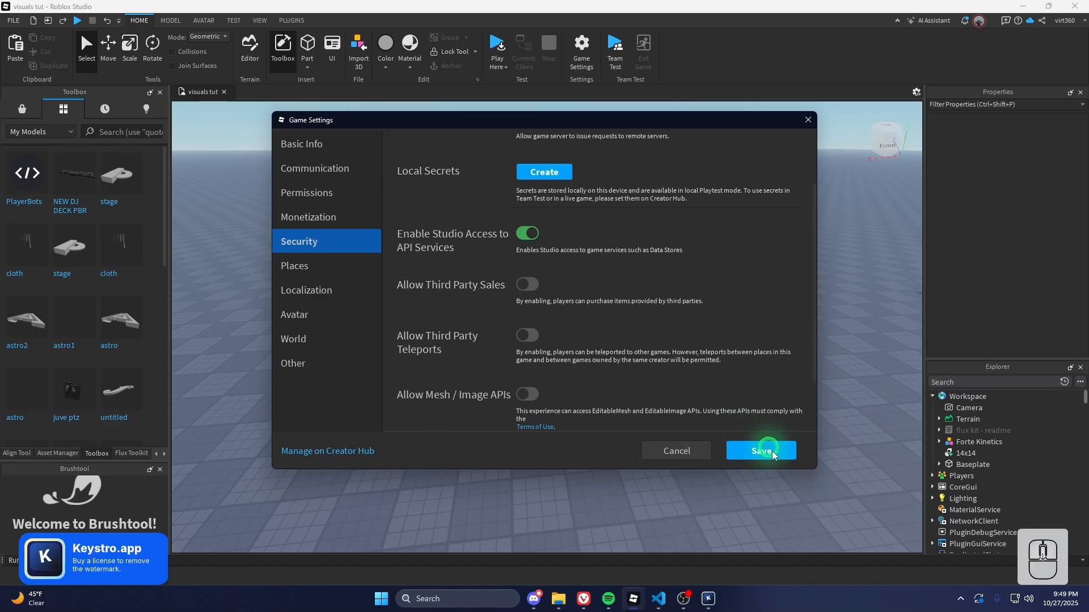
{"action": "left_click", "coordinate": [778, 457]}
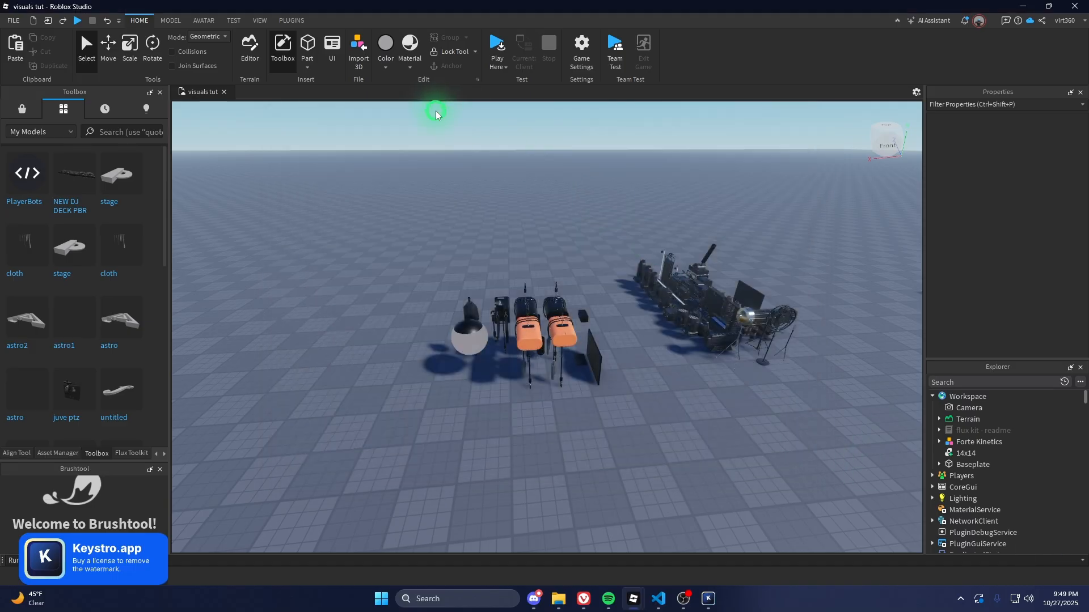
Ungroup the Forte Kinetics model into its parts with Ctrl+U
{"action": "left_click", "coordinate": [562, 333]}
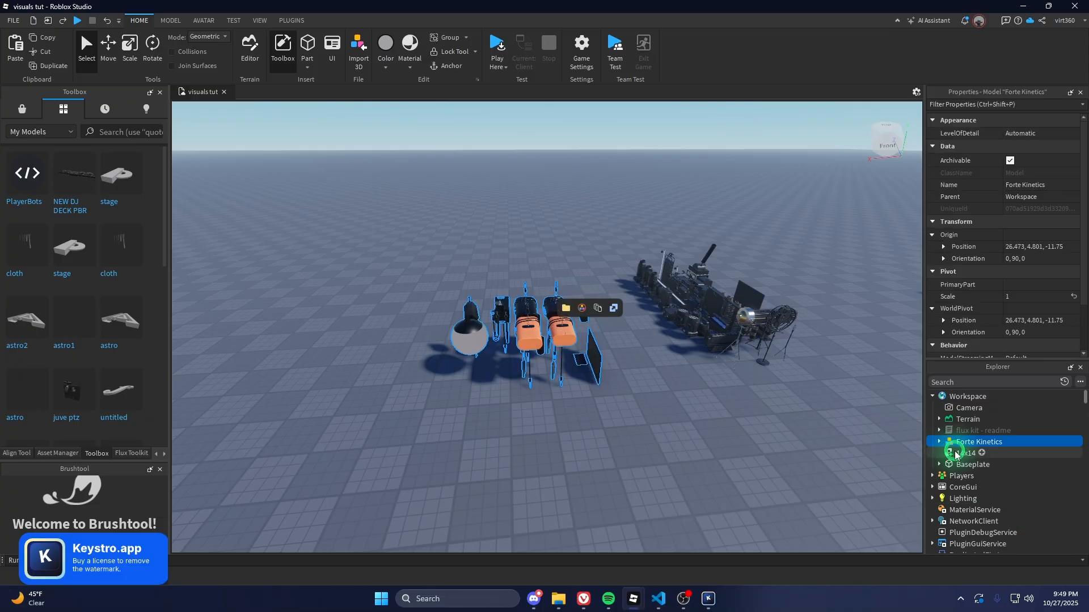
{"action": "key", "text": "ctrl+u"}
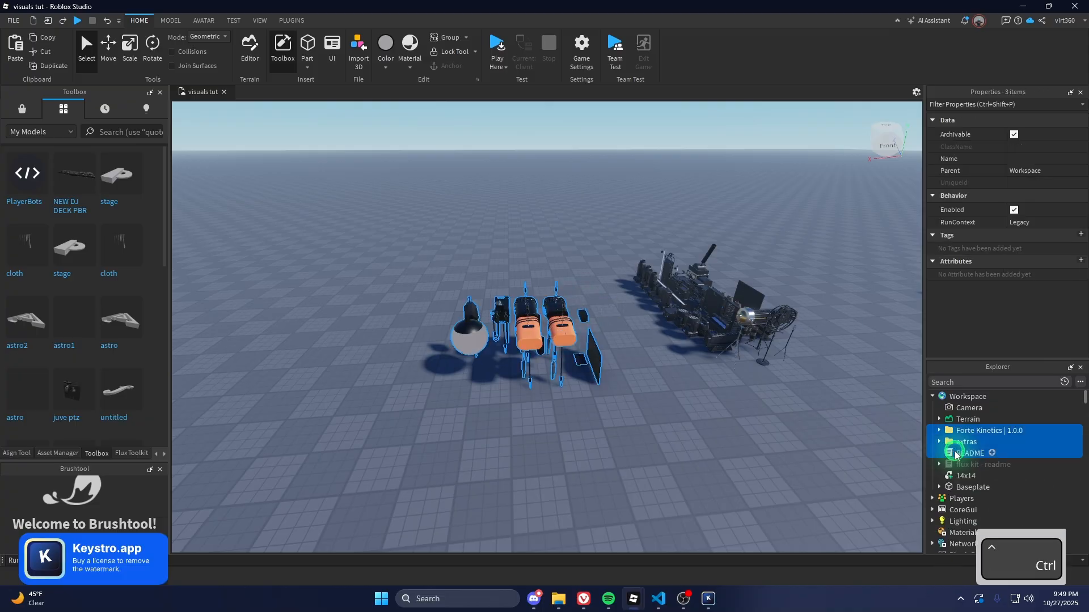
{"action": "key", "text": "Escape"}
In the kit's Settings folder, set the Datastorename value to kineticsdata
{"action": "left_click", "coordinate": [941, 430]}
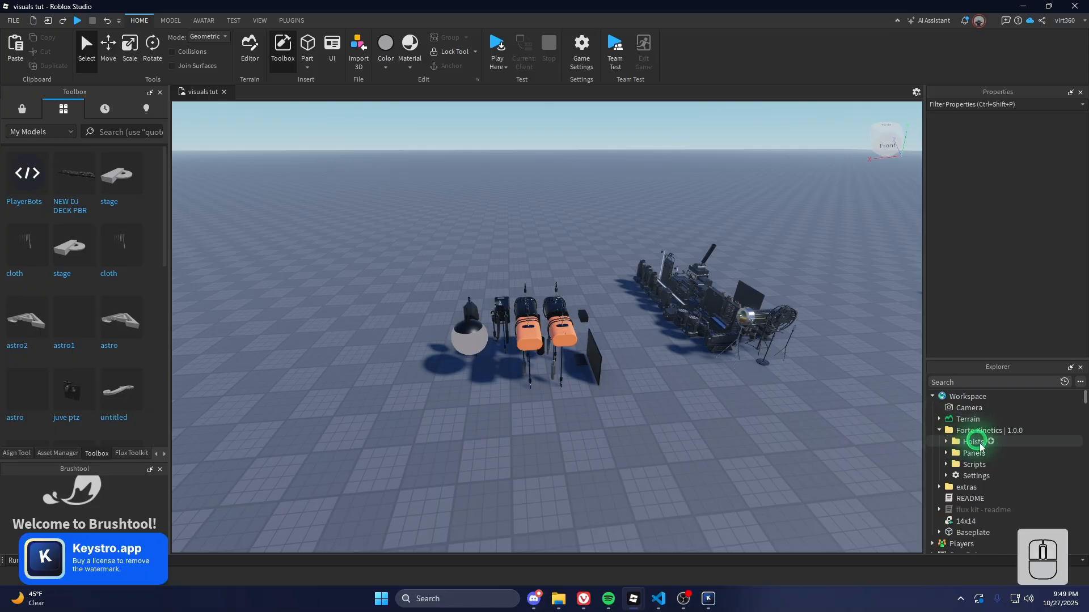
{"action": "left_click", "coordinate": [948, 476]}
{"action": "scroll", "coordinate": [956, 472], "scroll_direction": "down", "scroll_amount": 1}
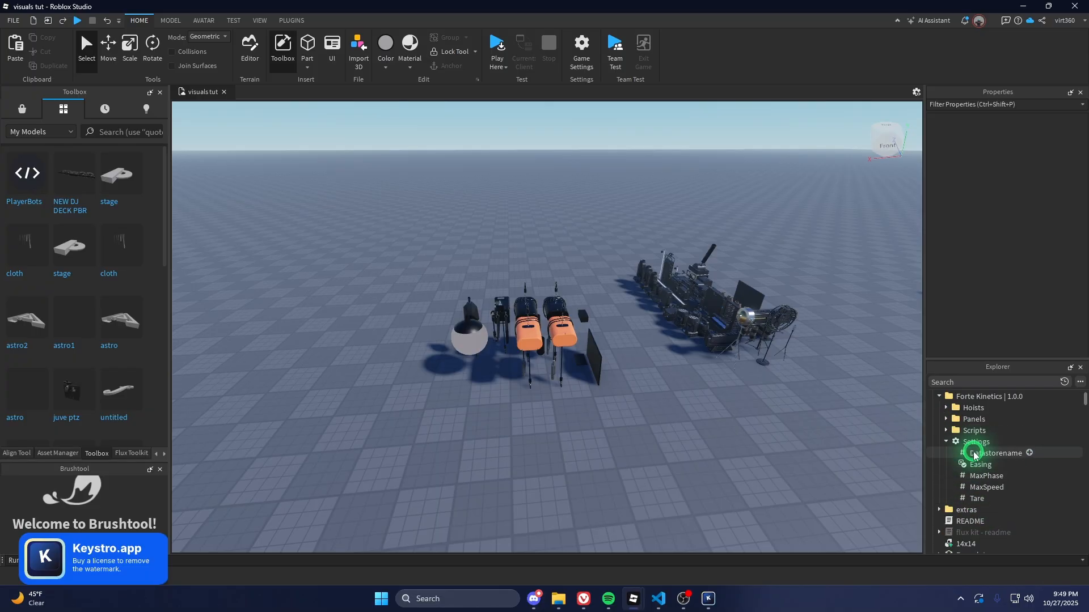
{"action": "left_click", "coordinate": [974, 453]}
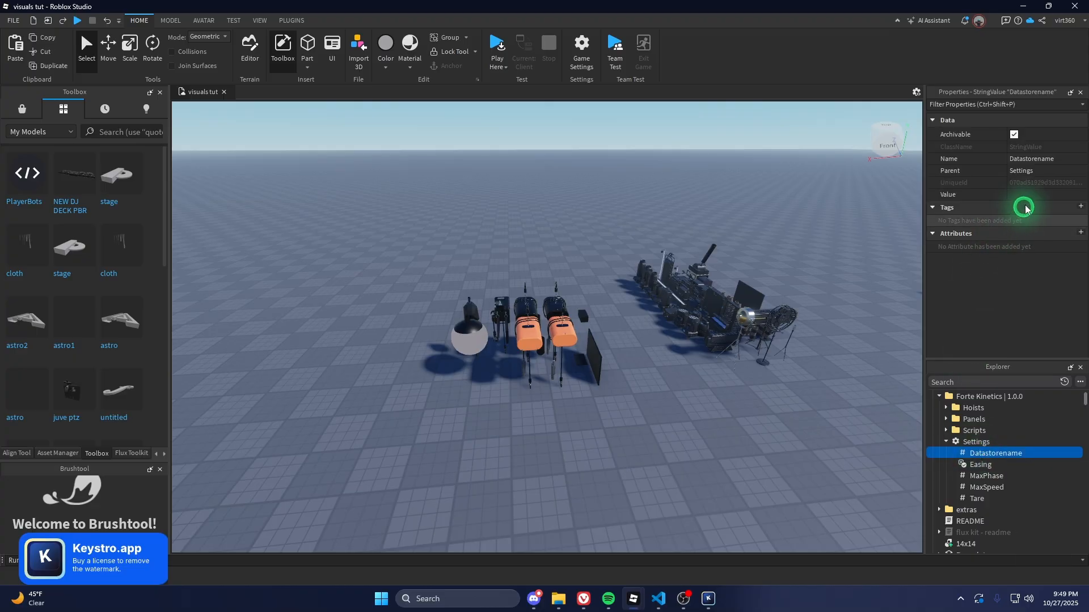
{"action": "left_click", "coordinate": [1029, 195]}
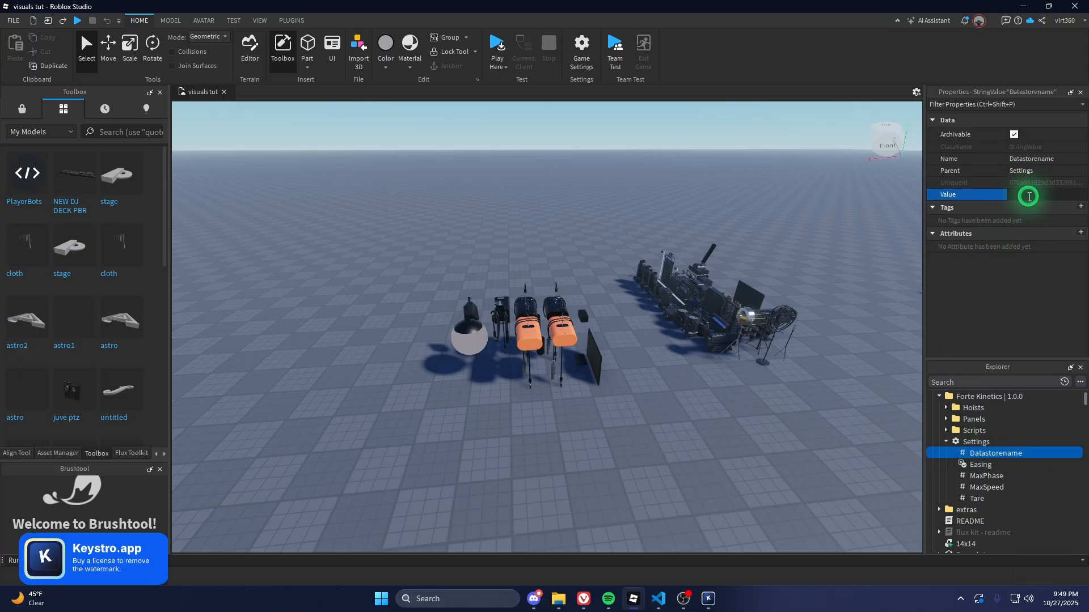
{"action": "type", "text": "kineticsdata"}
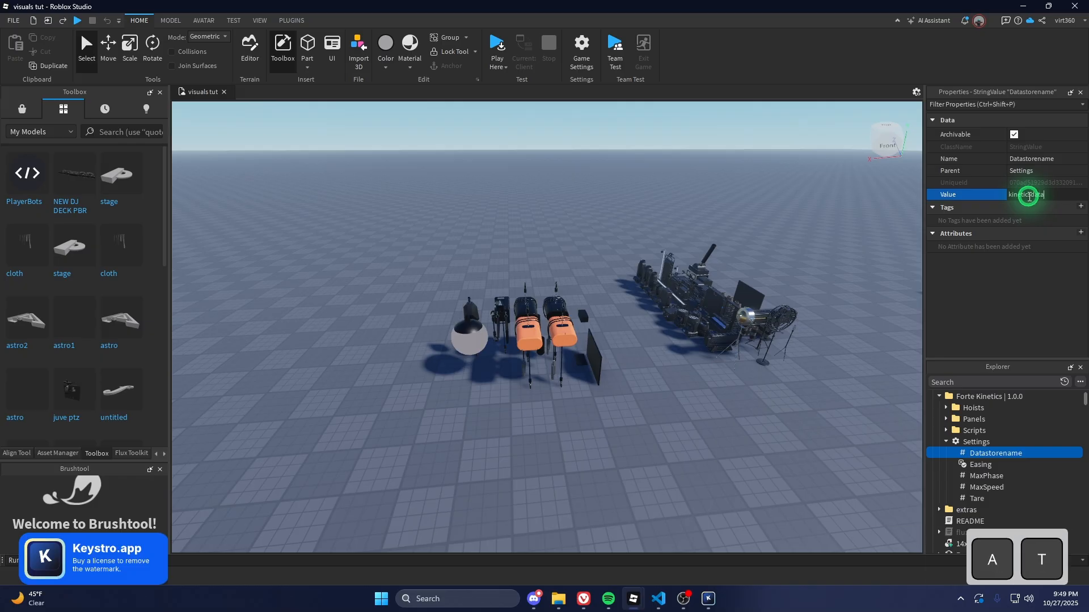
{"action": "key", "text": "Return"}
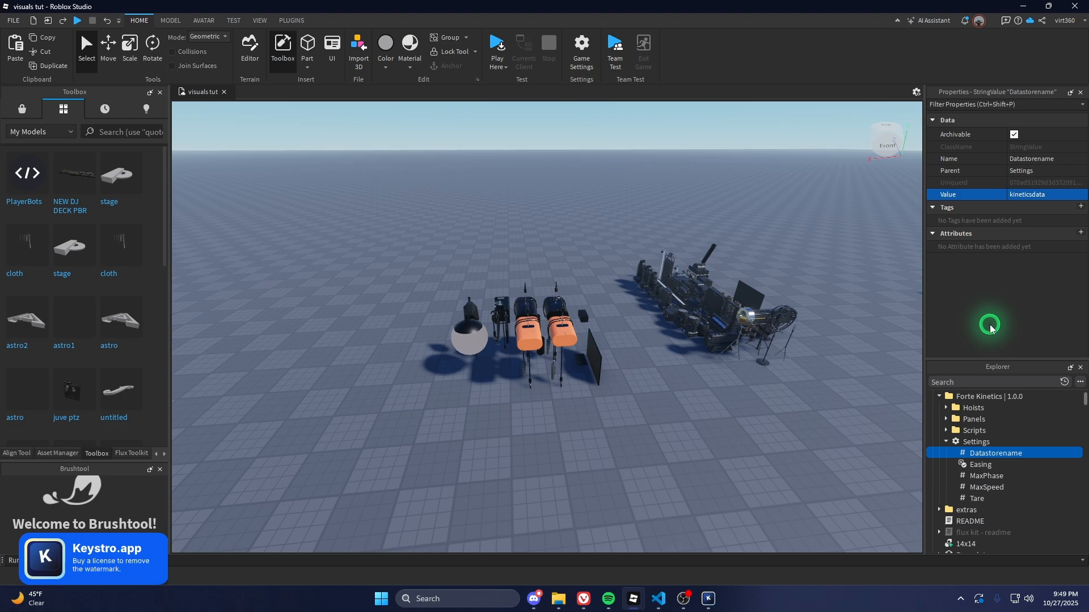
{"action": "left_click", "coordinate": [978, 466]}
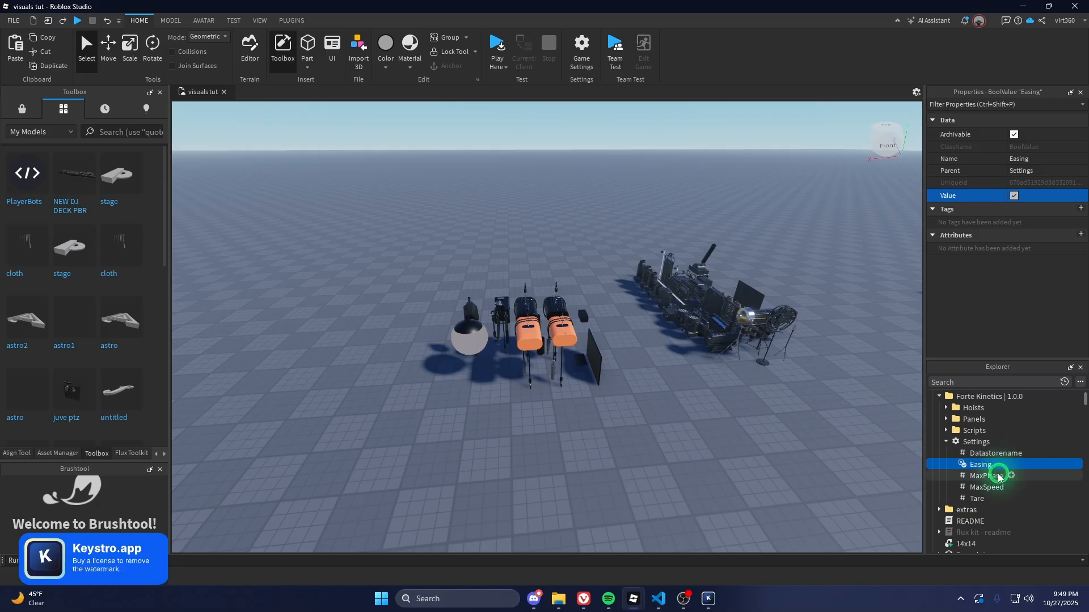
{"action": "left_click", "coordinate": [983, 477]}
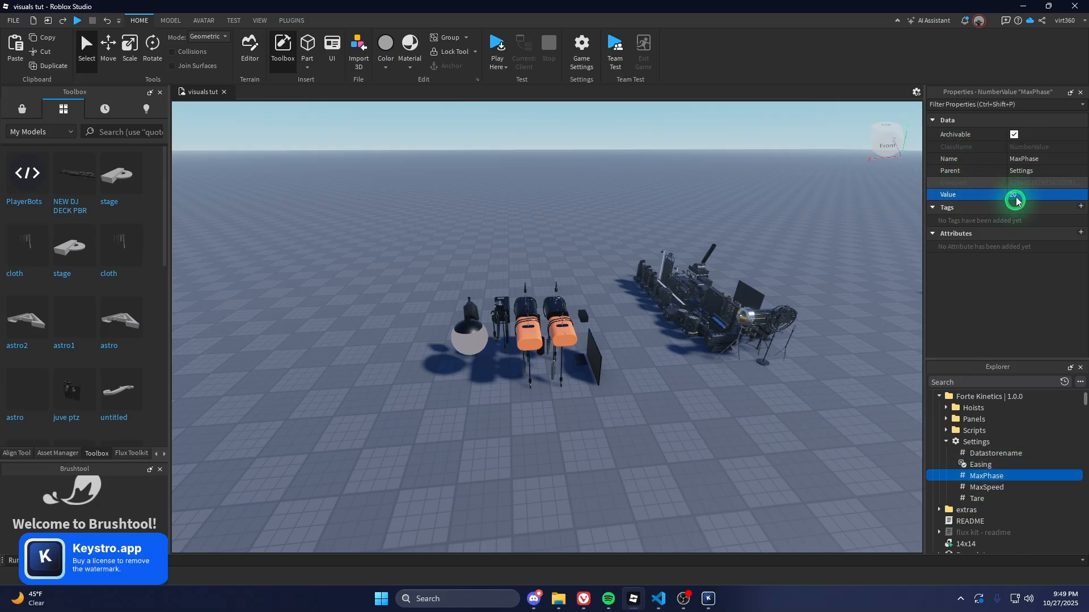
{"action": "right_click_drag", "start_coordinate": [616, 358], "coordinate": [617, 360]}
{"action": "scroll", "coordinate": [616, 359], "scroll_direction": "up", "scroll_amount": 2}
{"action": "key", "text": "d"}
{"action": "key", "text": "q"}
{"action": "key", "text": "w"}
{"action": "key", "text": "e"}
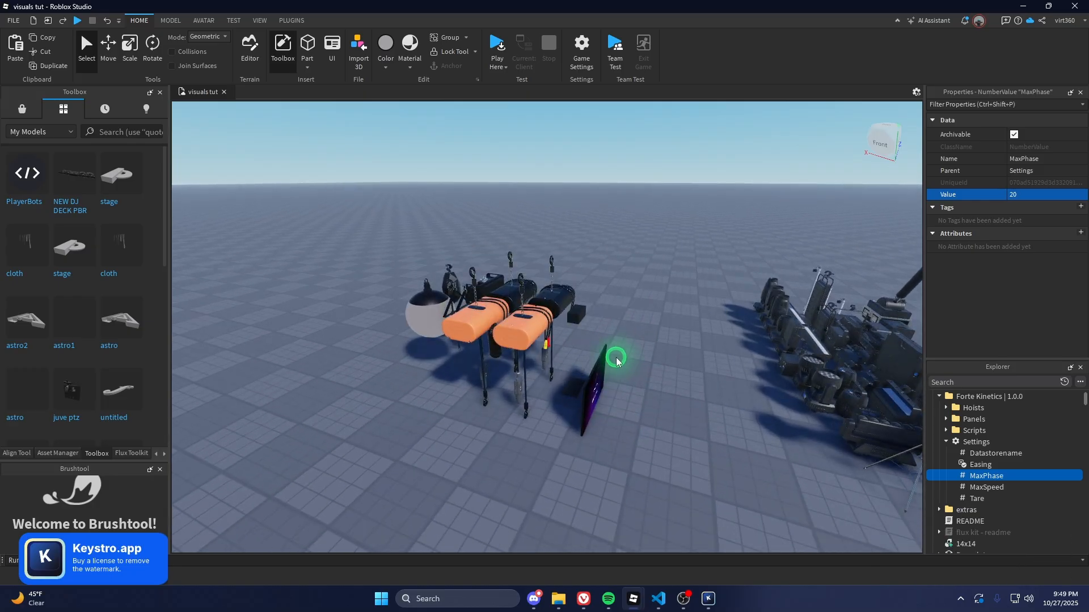
{"action": "left_click", "coordinate": [989, 488]}
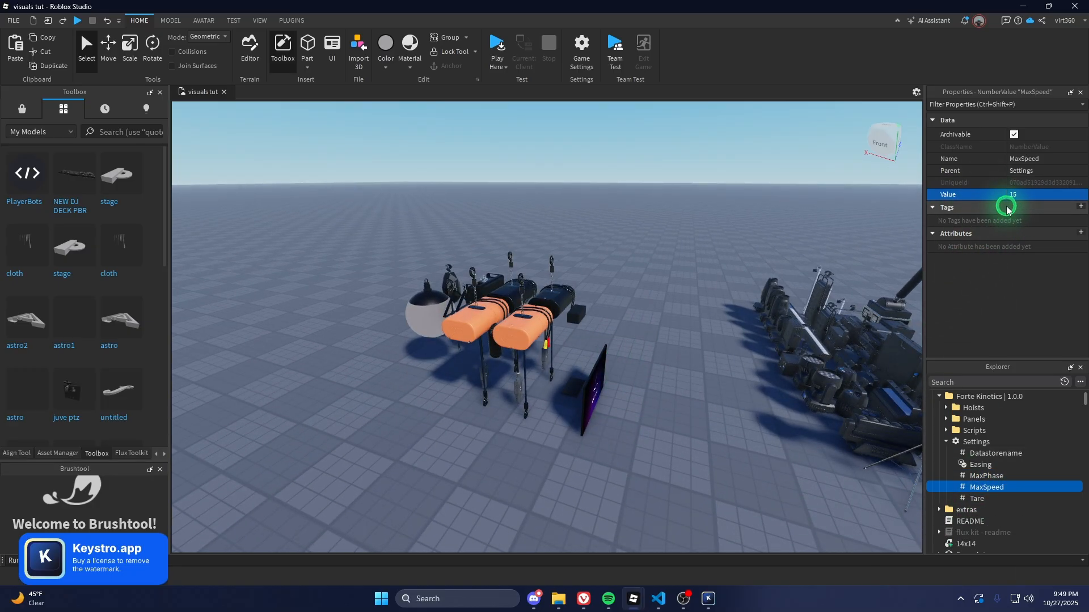
{"action": "left_click", "coordinate": [985, 498]}
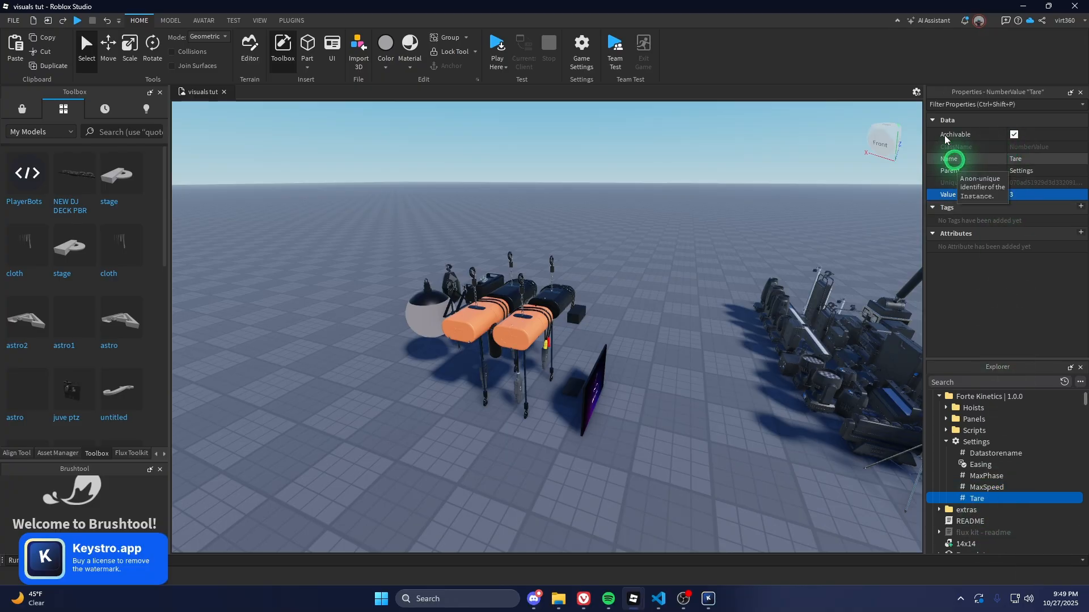
{"action": "key", "text": "a"}
{"action": "right_click_drag", "start_coordinate": [555, 379], "coordinate": [559, 454]}
{"action": "key", "text": "w"}
{"action": "key", "text": "q"}
{"action": "key", "text": "d"}
{"action": "left_click", "coordinate": [543, 448], "text": "alt"}
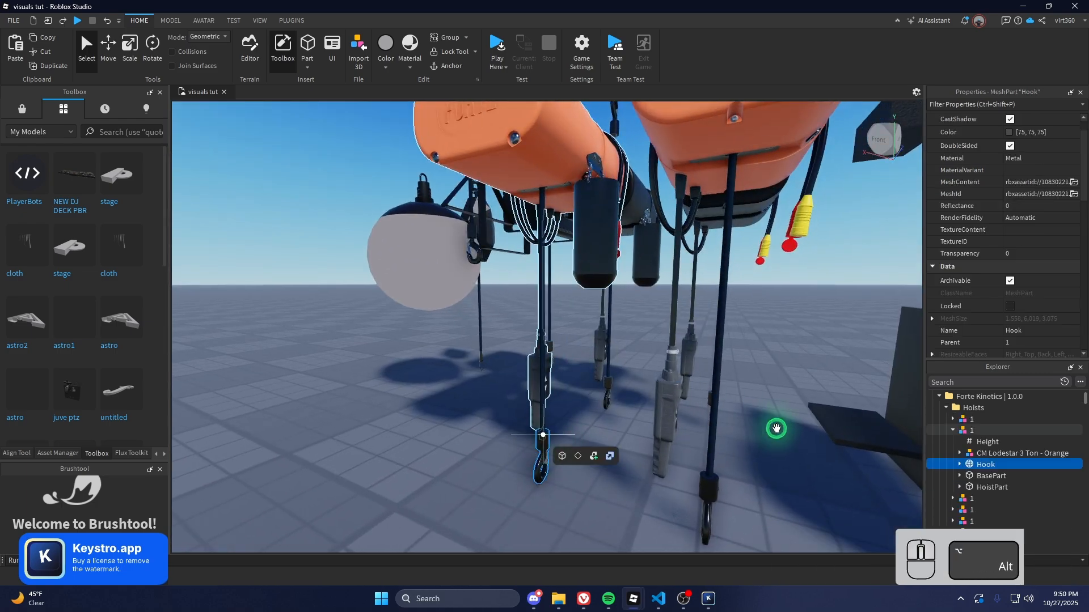
{"action": "key", "text": "f"}
{"action": "key", "text": "s"}
{"action": "key", "text": "e"}
{"action": "key", "text": "Escape"}
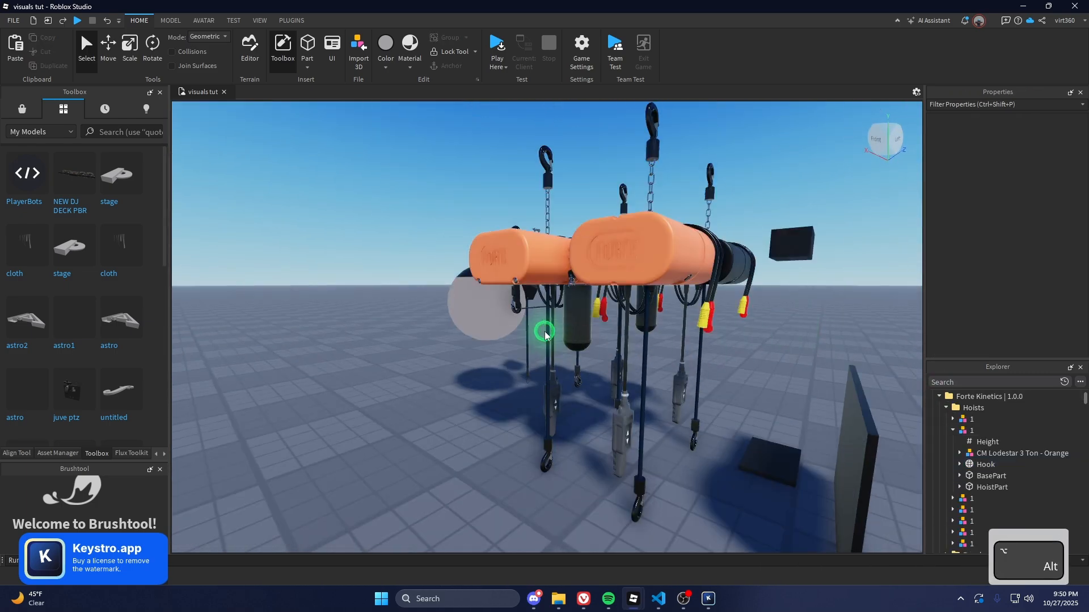
{"action": "left_click", "coordinate": [545, 327], "text": "alt"}
{"action": "left_click", "coordinate": [1025, 213]}
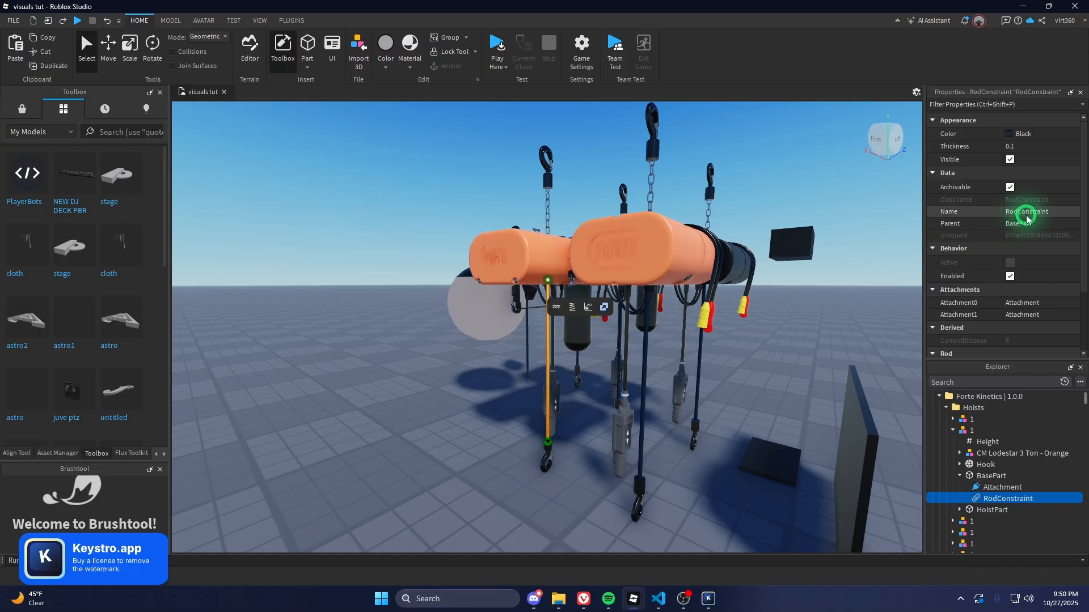
{"action": "key", "text": "Escape"}
{"action": "left_click", "coordinate": [546, 448], "text": "alt"}
{"action": "left_click", "coordinate": [170, 21]}
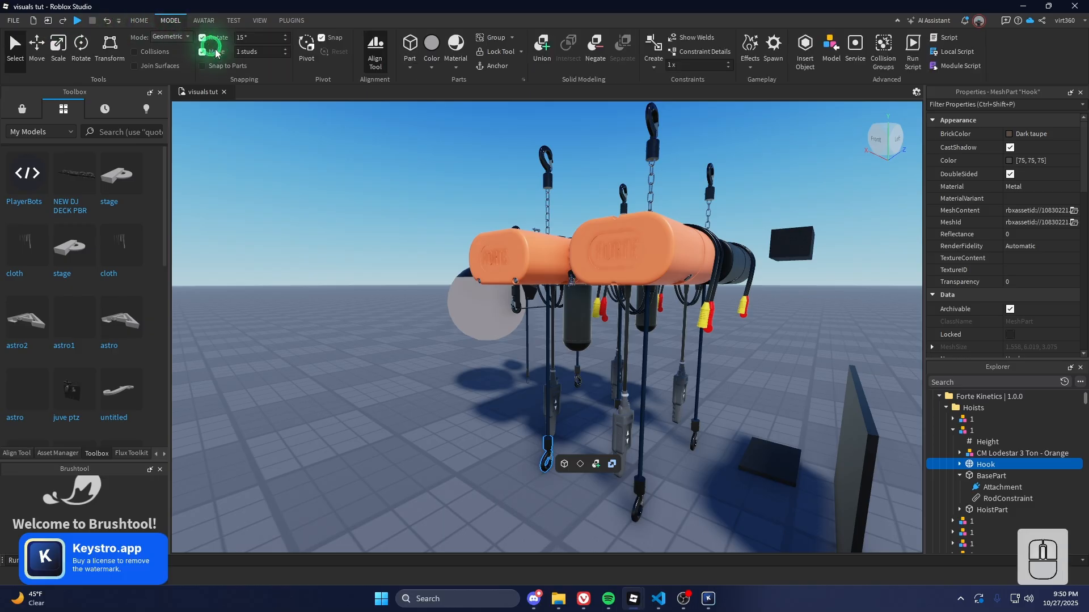
{"action": "key", "text": "ctrl+2"}
{"action": "left_click_drag", "start_coordinate": [545, 396], "coordinate": [546, 396]}
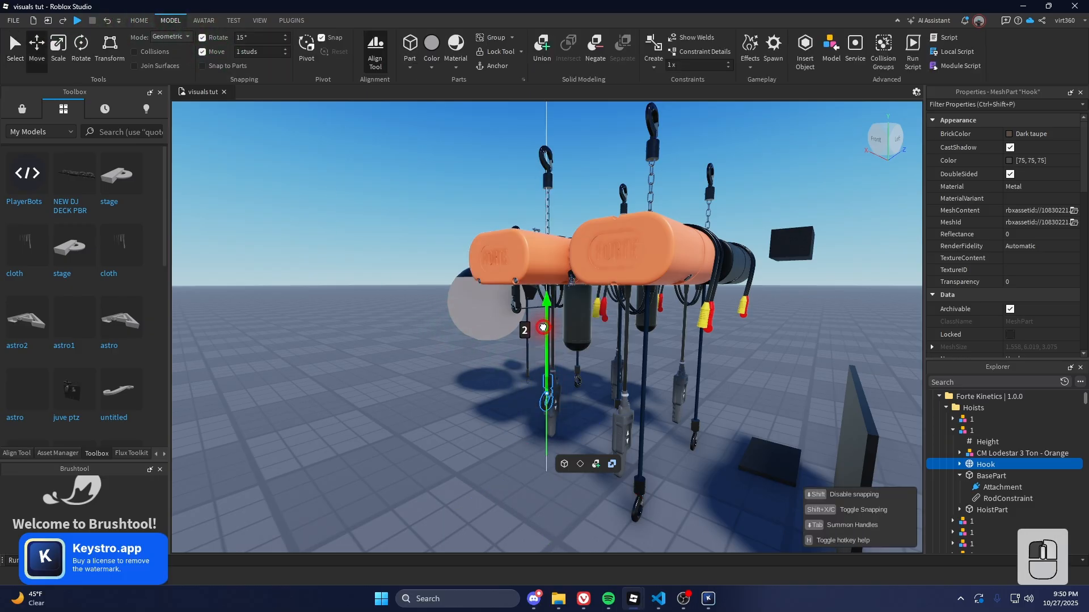
{"action": "left_click_drag", "start_coordinate": [543, 328], "coordinate": [542, 326]}
{"action": "key", "text": "shift+a"}
{"action": "right_click_drag", "start_coordinate": [542, 326], "coordinate": [259, 419], "text": "shift"}
{"action": "key", "text": "shift+w"}
{"action": "key", "text": "shift+q"}
{"action": "key", "text": "shift+a"}
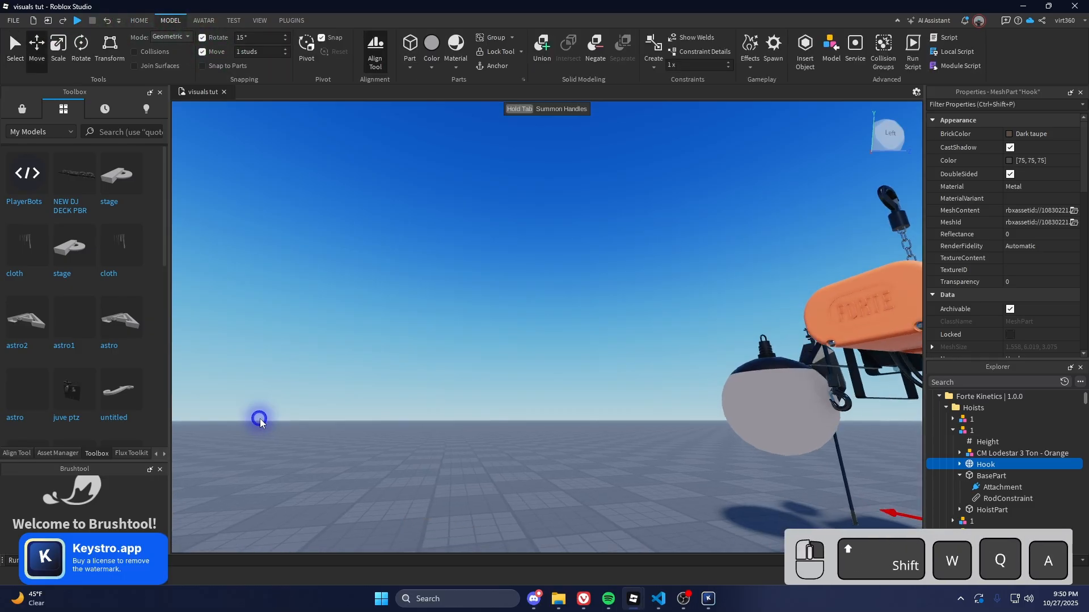
{"action": "right_click_drag", "start_coordinate": [702, 447], "coordinate": [703, 449], "text": "shift"}
{"action": "key", "text": "shift+q"}
{"action": "right_click_drag", "start_coordinate": [588, 376], "coordinate": [629, 345], "text": "shift"}
{"action": "key", "text": "shift+s"}
{"action": "key", "text": "shift+q"}
{"action": "key", "text": "shift+w"}
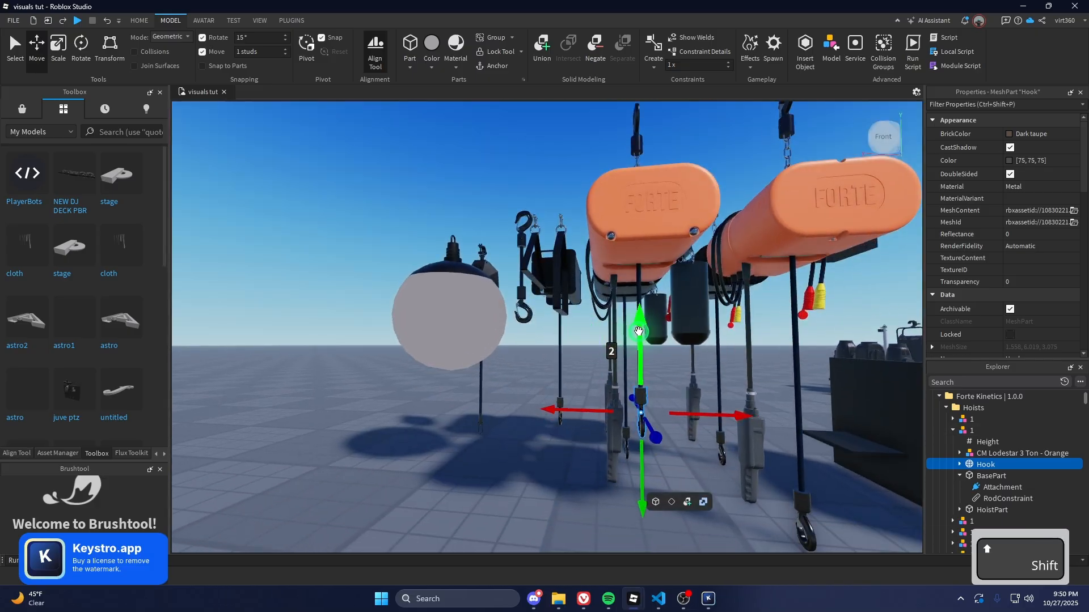
{"action": "left_click_drag", "start_coordinate": [638, 331], "coordinate": [635, 352]}
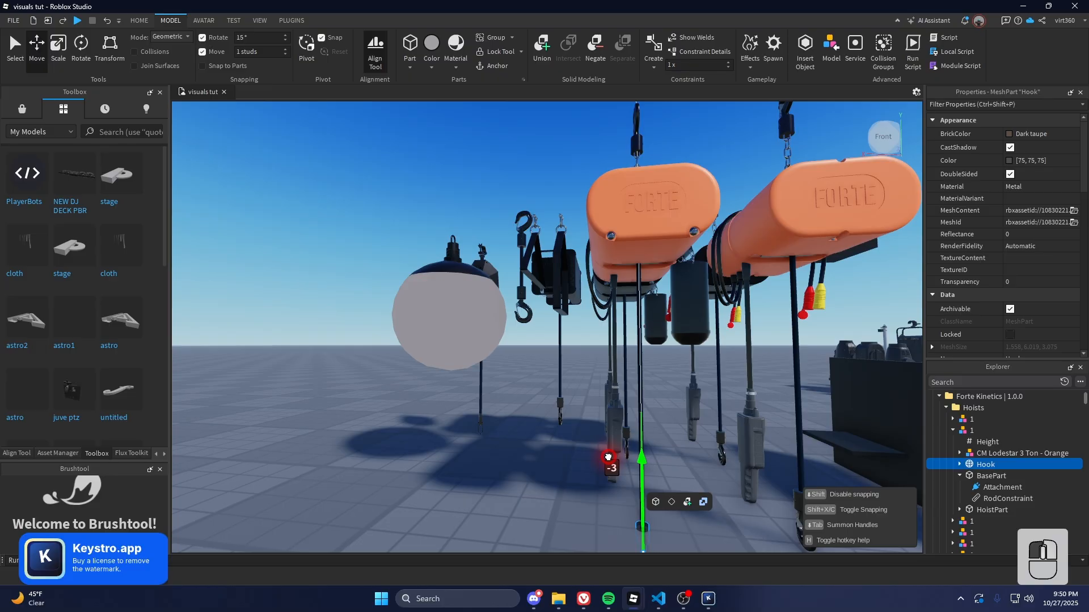
{"action": "left_click_drag", "start_coordinate": [607, 463], "coordinate": [608, 463]}
{"action": "key", "text": "f"}
{"action": "right_click_drag", "start_coordinate": [607, 463], "coordinate": [595, 402]}
{"action": "key", "text": "Escape"}
{"action": "key", "text": "s"}
{"action": "key", "text": "ctrl+z"}
{"action": "key", "text": "f"}
{"action": "key", "text": "Escape"}
{"action": "key", "text": "s"}
{"action": "key", "text": "e"}
{"action": "key", "text": "w"}
{"action": "key", "text": "d"}
{"action": "right_click_drag", "start_coordinate": [578, 313], "coordinate": [579, 317]}
{"action": "key", "text": "s"}
{"action": "key", "text": "d"}
{"action": "key", "text": "q"}
{"action": "key", "text": "w"}
{"action": "key", "text": "a"}
Inspect the first hoist and the control panel up close
{"action": "scroll", "coordinate": [1043, 460], "scroll_direction": "down", "scroll_amount": 5}
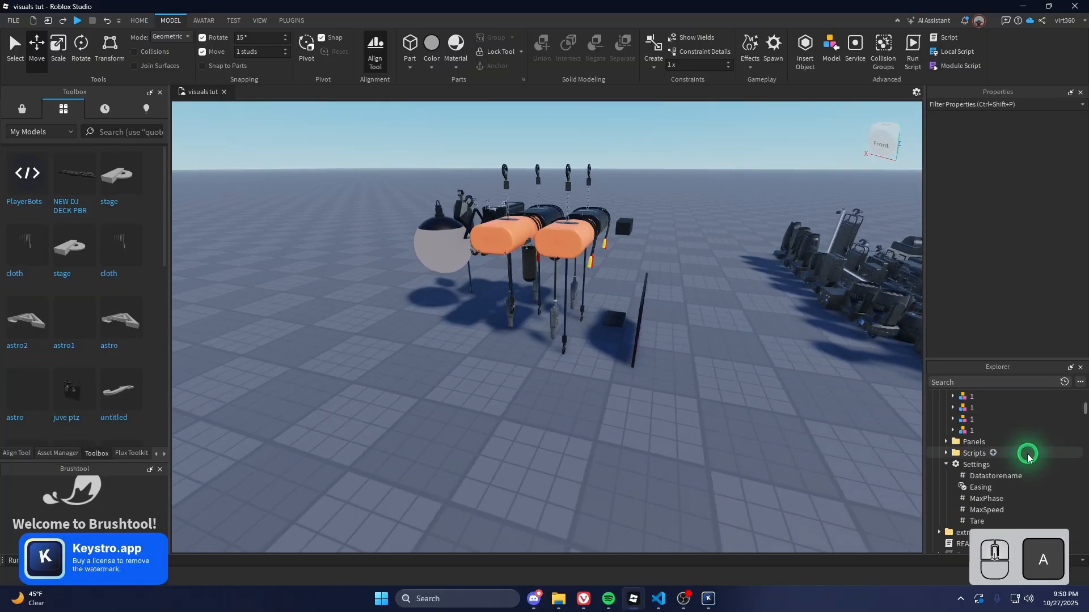
{"action": "scroll", "coordinate": [1001, 463], "scroll_direction": "down", "scroll_amount": 1}
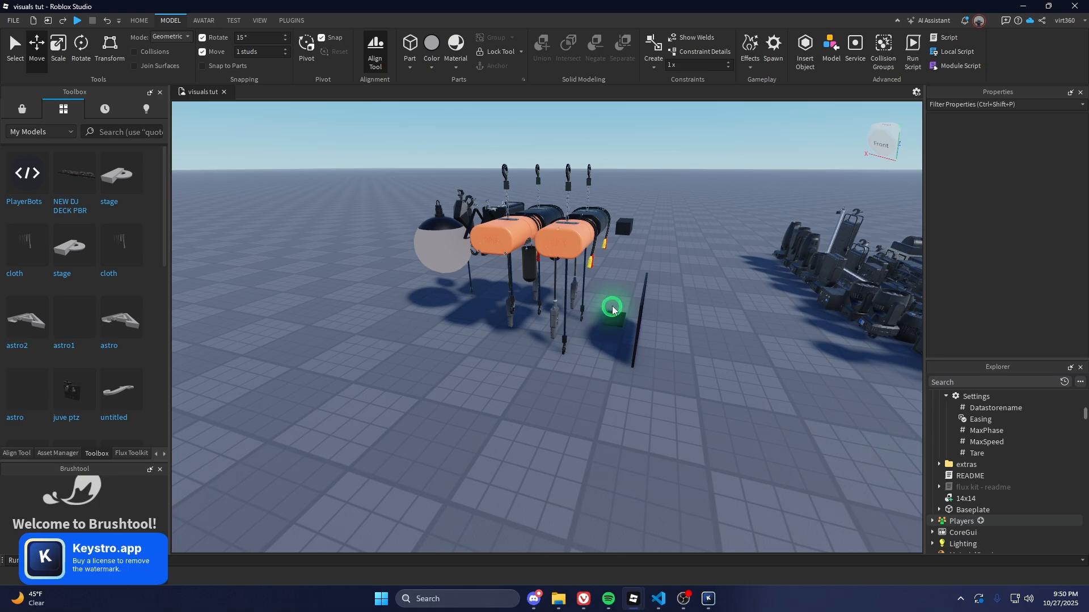
{"action": "left_click", "coordinate": [556, 255]}
{"action": "key", "text": "f"}
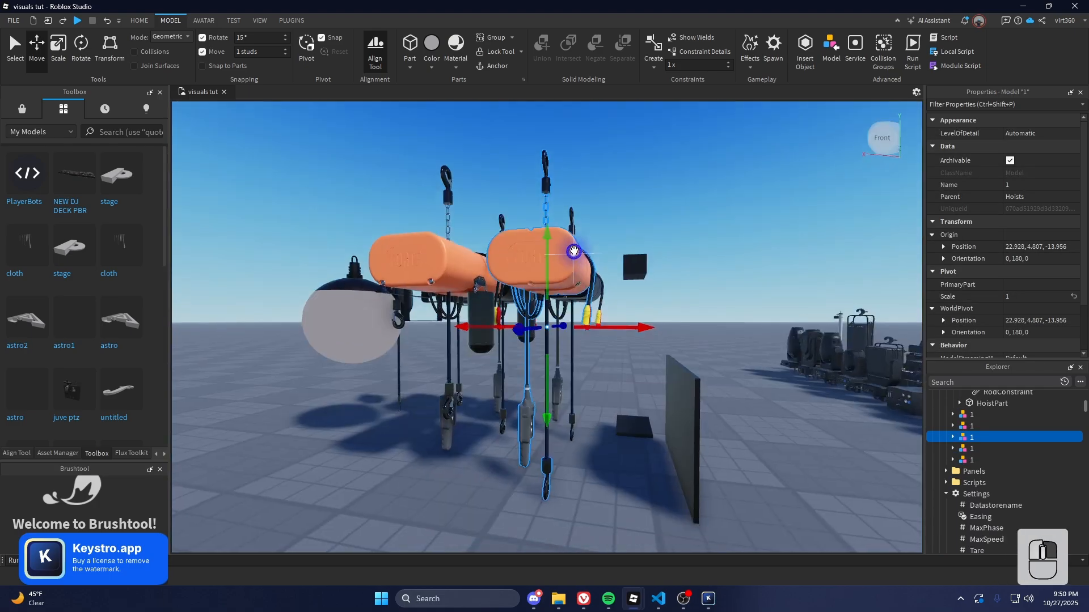
{"action": "scroll", "coordinate": [573, 250], "scroll_direction": "up", "scroll_amount": 3}
{"action": "right_click_drag", "start_coordinate": [573, 250], "coordinate": [573, 251]}
{"action": "key", "text": "s"}
{"action": "key", "text": "w"}
{"action": "key", "text": "q"}
{"action": "key", "text": "s"}
{"action": "key", "text": "s"}
{"action": "left_click", "coordinate": [572, 306]}
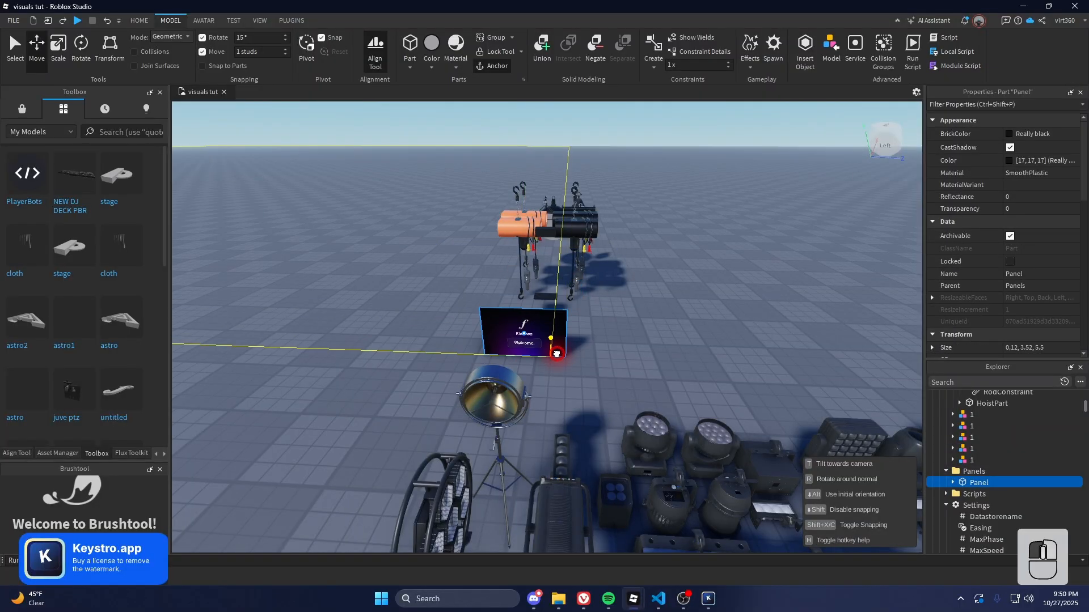
{"action": "key", "text": "f"}
{"action": "key", "text": "s"}
{"action": "key", "text": "e"}
{"action": "left_click", "coordinate": [617, 297]}
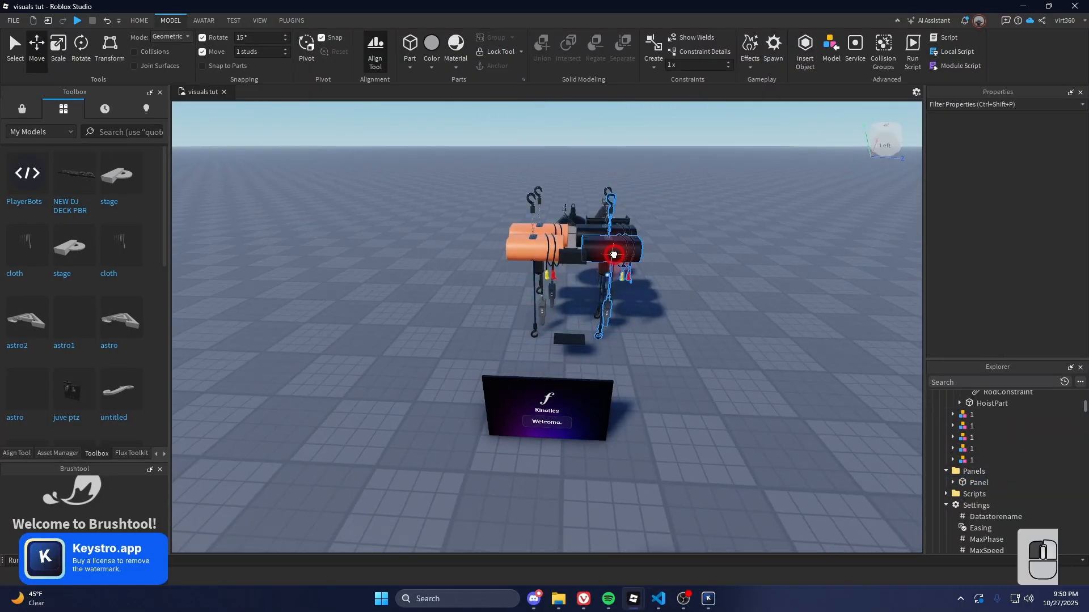
Raise one hoist model about 12.6 studs, to height 17.429
{"action": "left_click", "coordinate": [614, 254]}
{"action": "key", "text": "f"}
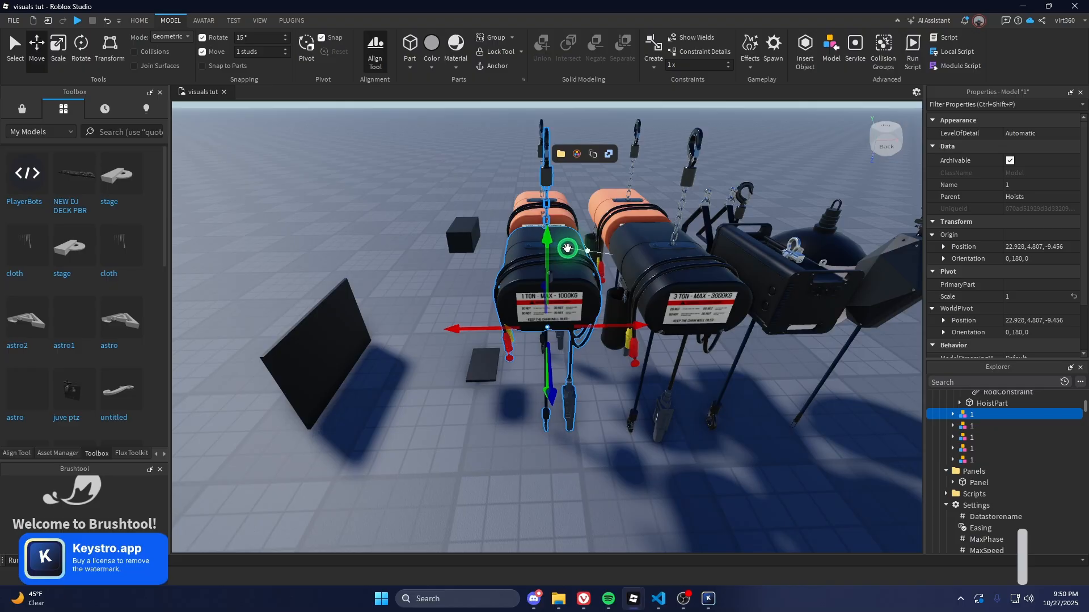
{"action": "key", "text": "e"}
{"action": "key", "text": "w"}
{"action": "key", "text": "a"}
{"action": "left_click_drag", "start_coordinate": [548, 244], "coordinate": [555, 223], "text": "shift"}
Move the 14x14 truss across the baseplate next to the hoists
{"action": "key", "text": "f"}
{"action": "right_click_drag", "start_coordinate": [556, 227], "coordinate": [556, 227]}
{"action": "key", "text": "s"}
{"action": "key", "text": "q"}
{"action": "key", "text": "d"}
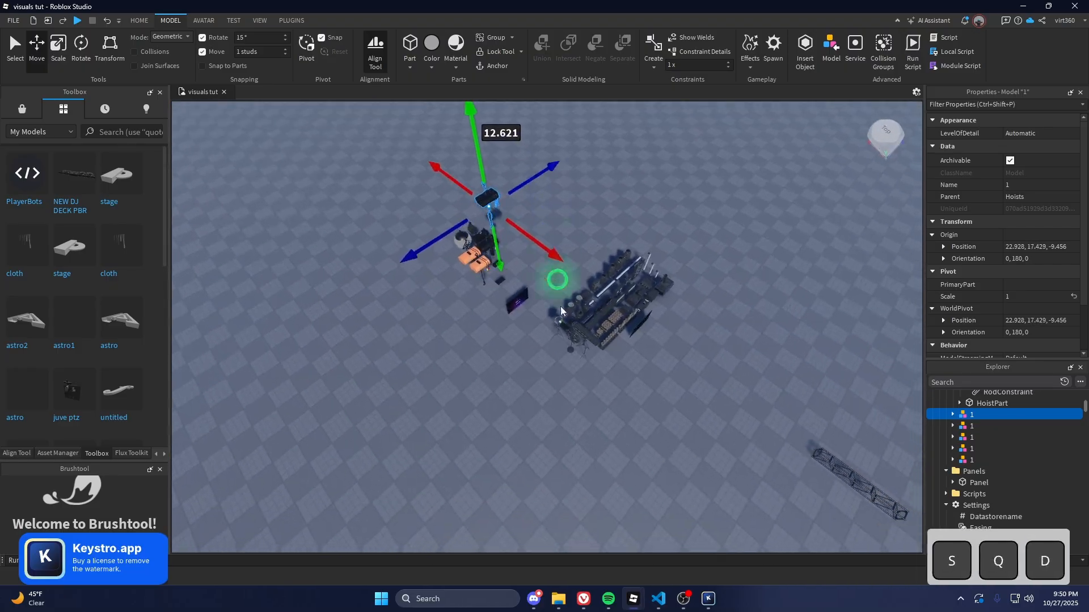
{"action": "right_click_drag", "start_coordinate": [577, 378], "coordinate": [577, 378]}
{"action": "key", "text": "w"}
{"action": "left_click_drag", "start_coordinate": [756, 409], "coordinate": [420, 311]}
Rotate the 14x14 truss 90 degrees
{"action": "key", "text": "e"}
{"action": "key", "text": "f"}
{"action": "key", "text": "4"}
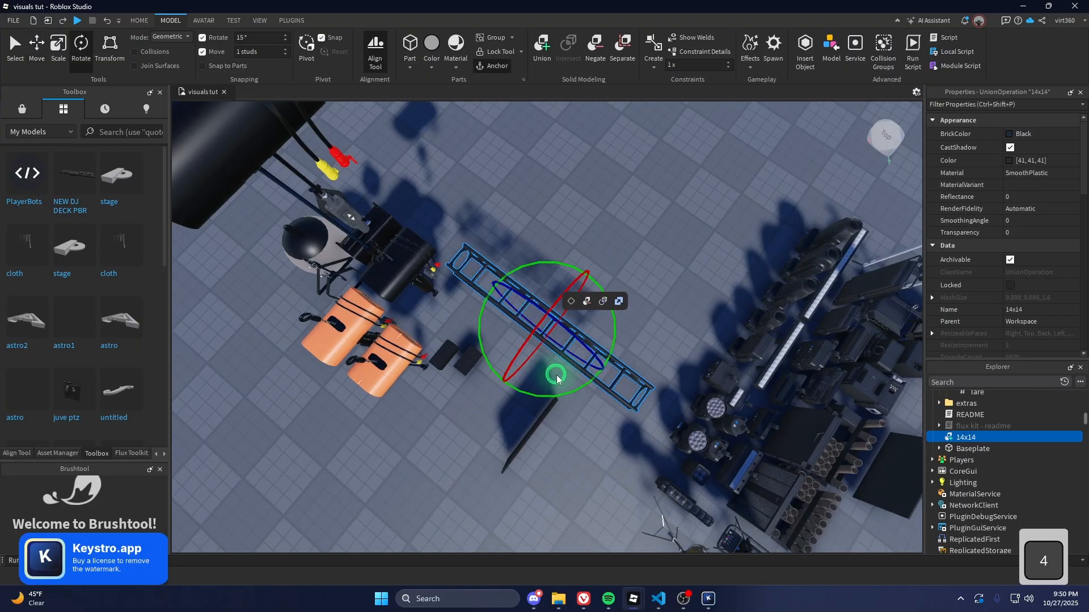
{"action": "left_click_drag", "start_coordinate": [561, 394], "coordinate": [591, 301]}
{"action": "right_click_drag", "start_coordinate": [577, 296], "coordinate": [577, 296]}
{"action": "key", "text": "e"}
Duplicate the raised hoist and slide the copy about 7.7 studs sideways
{"action": "left_click", "coordinate": [510, 202]}
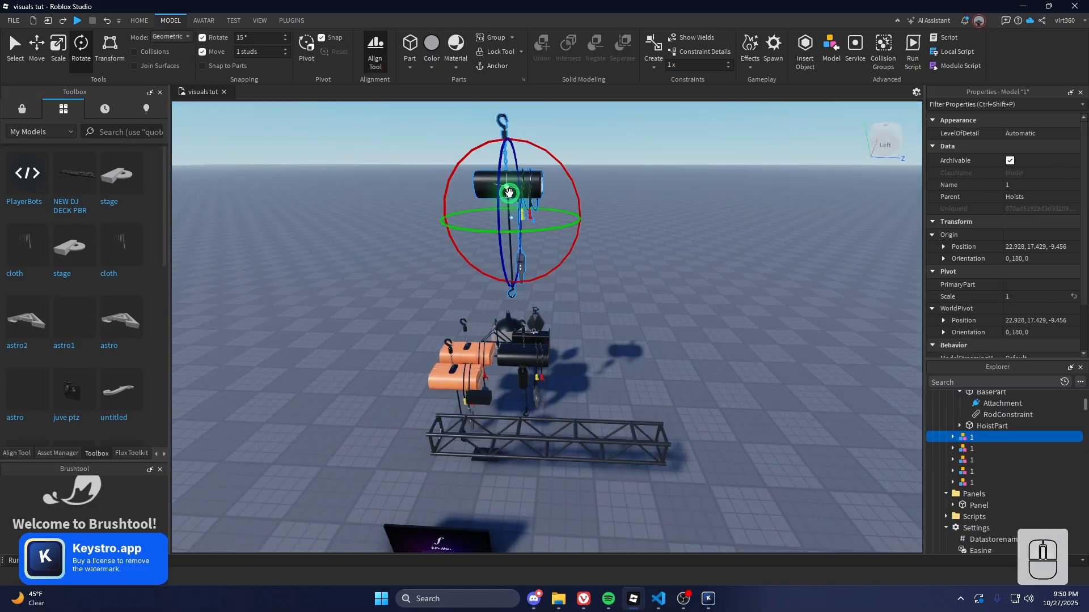
{"action": "key", "text": "2"}
{"action": "key", "text": "ctrl+d"}
{"action": "left_click_drag", "start_coordinate": [590, 217], "coordinate": [737, 207], "text": "shift"}
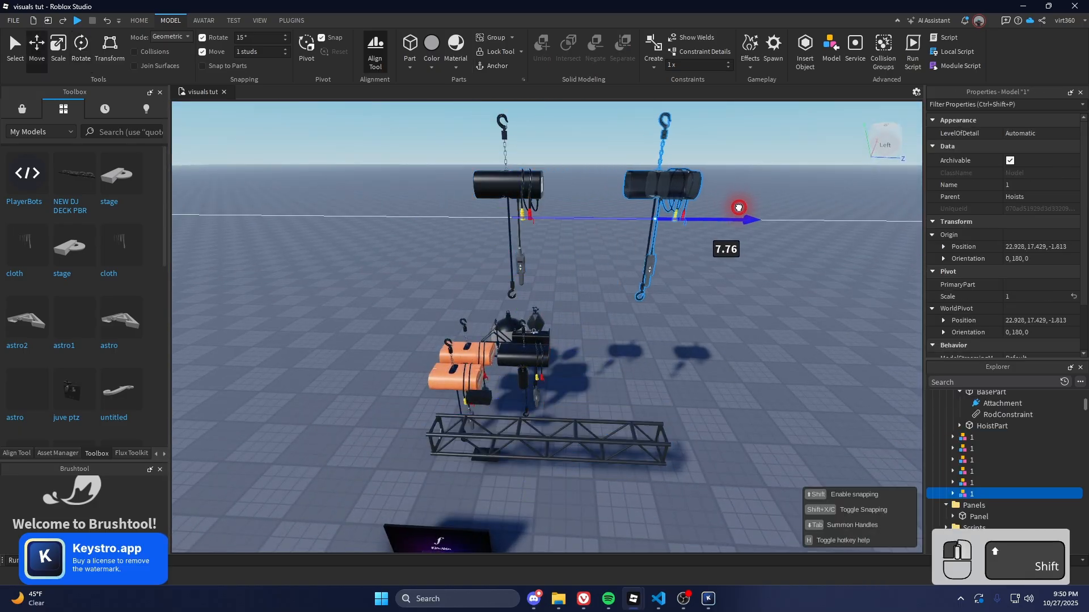
Raise the 14x14 truss up toward the two hoists
{"action": "left_click", "coordinate": [629, 429]}
{"action": "key", "text": "shift+f"}
{"action": "right_click_drag", "start_coordinate": [545, 381], "coordinate": [576, 359]}
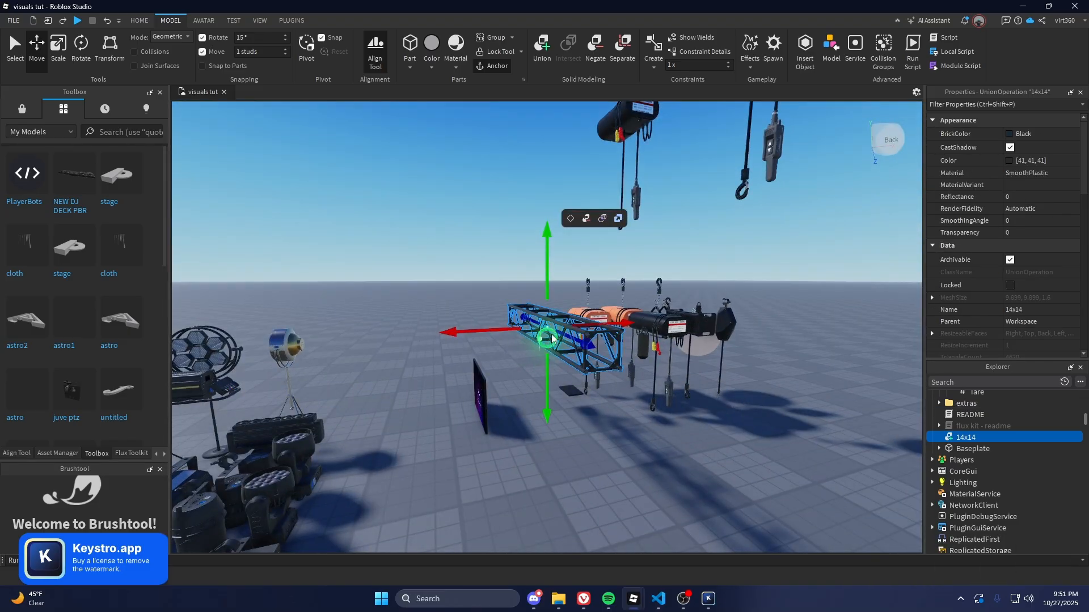
{"action": "key", "text": "shift"}
{"action": "left_click_drag", "start_coordinate": [540, 292], "coordinate": [543, 196]}
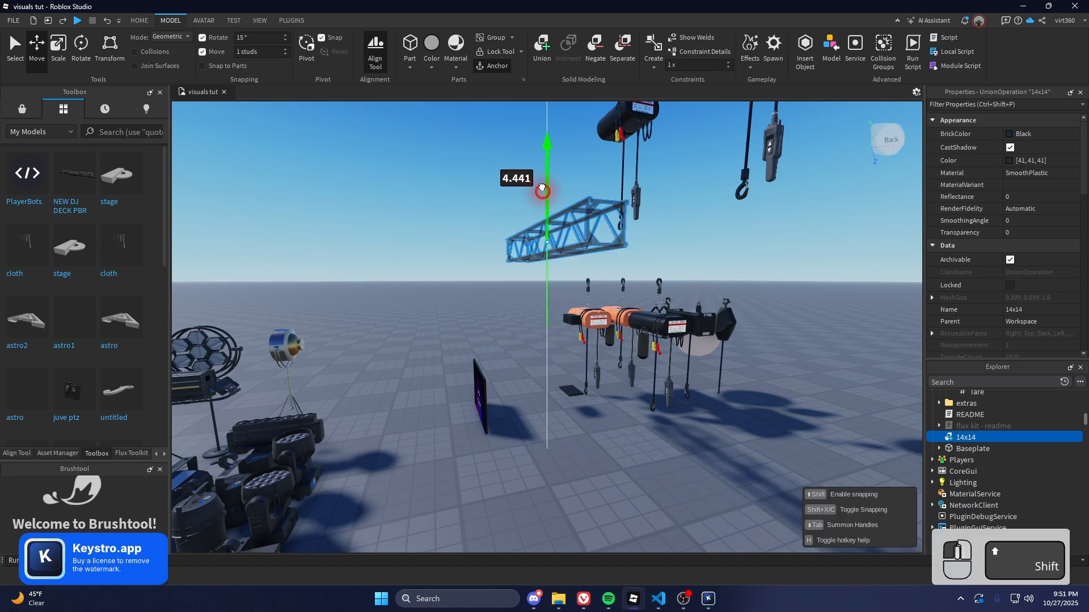
{"action": "left_click_drag", "start_coordinate": [616, 222], "coordinate": [617, 221]}
{"action": "left_click_drag", "start_coordinate": [662, 188], "coordinate": [663, 182], "text": "shift"}
Line the truss up directly beneath both hanging hoists
{"action": "right_click_drag", "start_coordinate": [667, 185], "coordinate": [644, 195], "text": "shift"}
{"action": "key", "text": "w"}
{"action": "key", "text": "e"}
{"action": "key", "text": "a"}
{"action": "key", "text": "w"}
{"action": "key", "text": "e"}
{"action": "key", "text": "d"}
{"action": "key", "text": "d"}
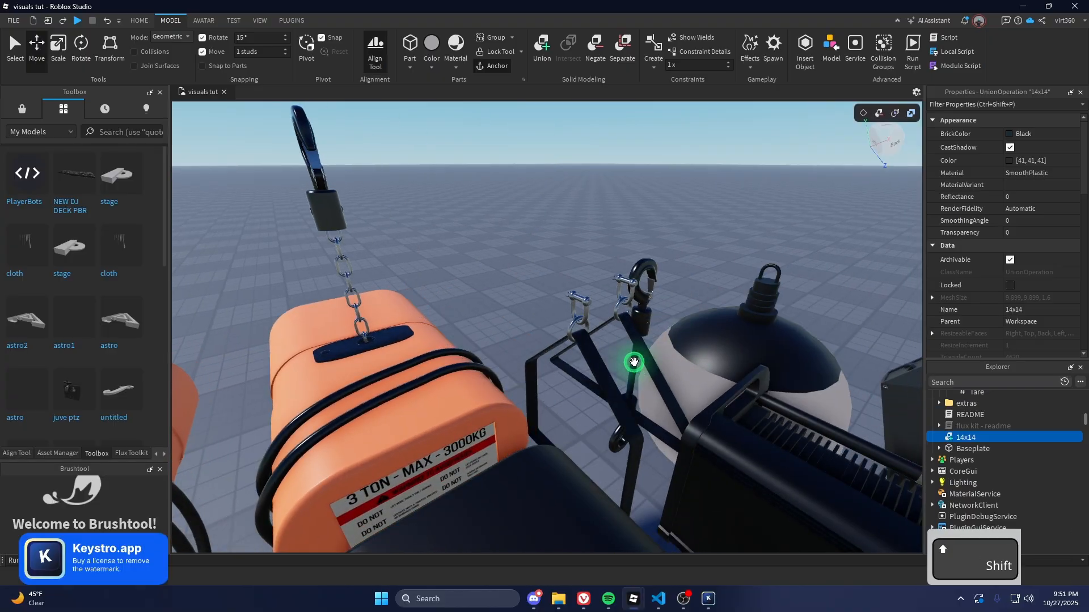
{"action": "key", "text": "s"}
{"action": "key", "text": "e"}
{"action": "key", "text": "w"}
{"action": "key", "text": "q"}
{"action": "right_click_drag", "start_coordinate": [642, 334], "coordinate": [613, 333]}
{"action": "key", "text": "s"}
{"action": "key", "text": "a"}
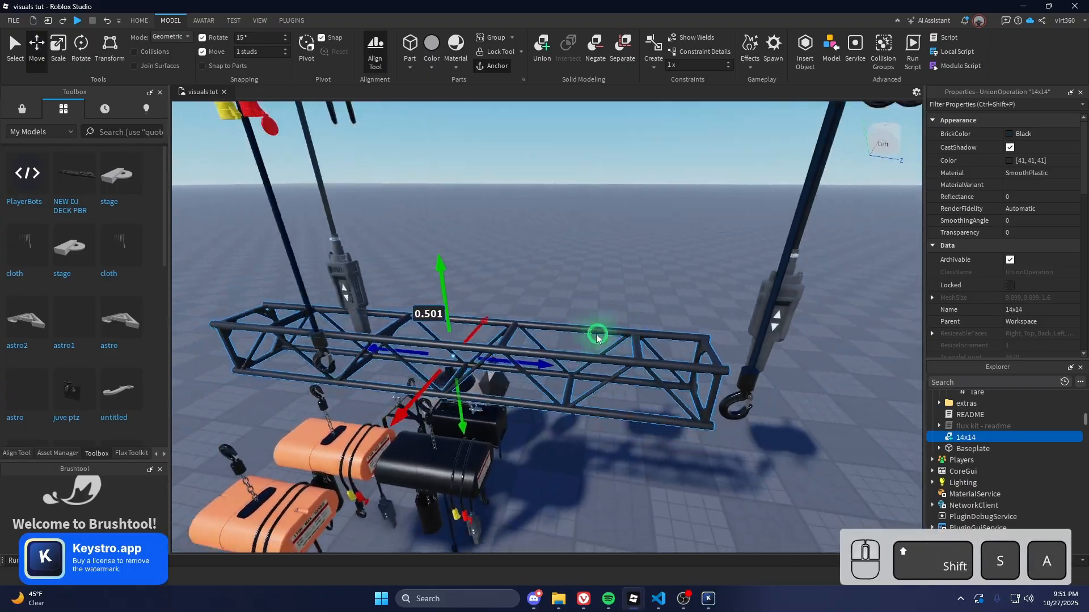
{"action": "left_click_drag", "start_coordinate": [554, 356], "coordinate": [646, 369]}
{"action": "left_click_drag", "start_coordinate": [515, 393], "coordinate": [505, 413]}
Select both raised hoists to check their placement, then clear the selection
{"action": "right_click_drag", "start_coordinate": [599, 222], "coordinate": [598, 245]}
{"action": "key", "text": "s"}
{"action": "left_click", "coordinate": [591, 275]}
{"action": "left_click", "coordinate": [446, 284], "text": "ctrl"}
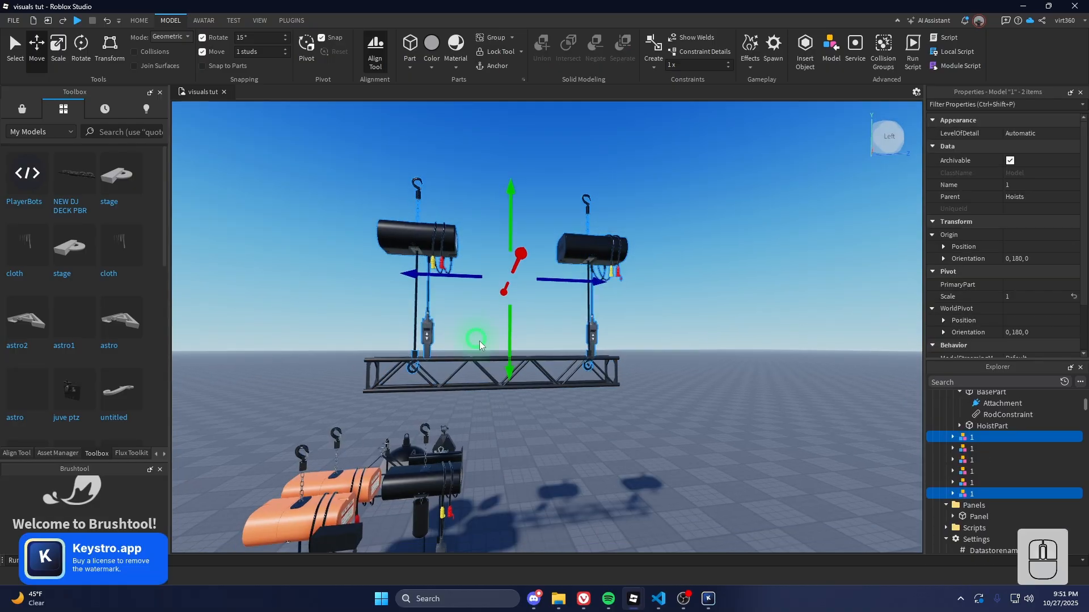
{"action": "left_click", "coordinate": [544, 186]}
{"action": "key", "text": "w"}
{"action": "right_click_drag", "start_coordinate": [530, 202], "coordinate": [530, 204]}
{"action": "key", "text": "shift+w"}
{"action": "key", "text": "shift+d"}
{"action": "key", "text": "shift+e"}
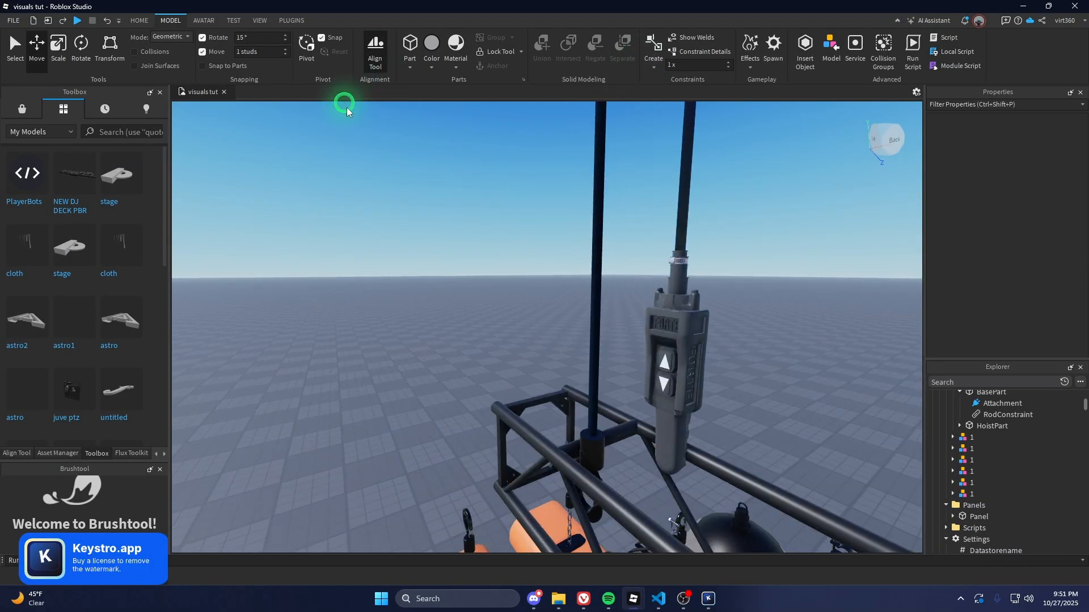
Choose the Weld constraint from the MODEL tab's Constraints list
{"action": "left_click", "coordinate": [139, 21]}
{"action": "left_click", "coordinate": [171, 20]}
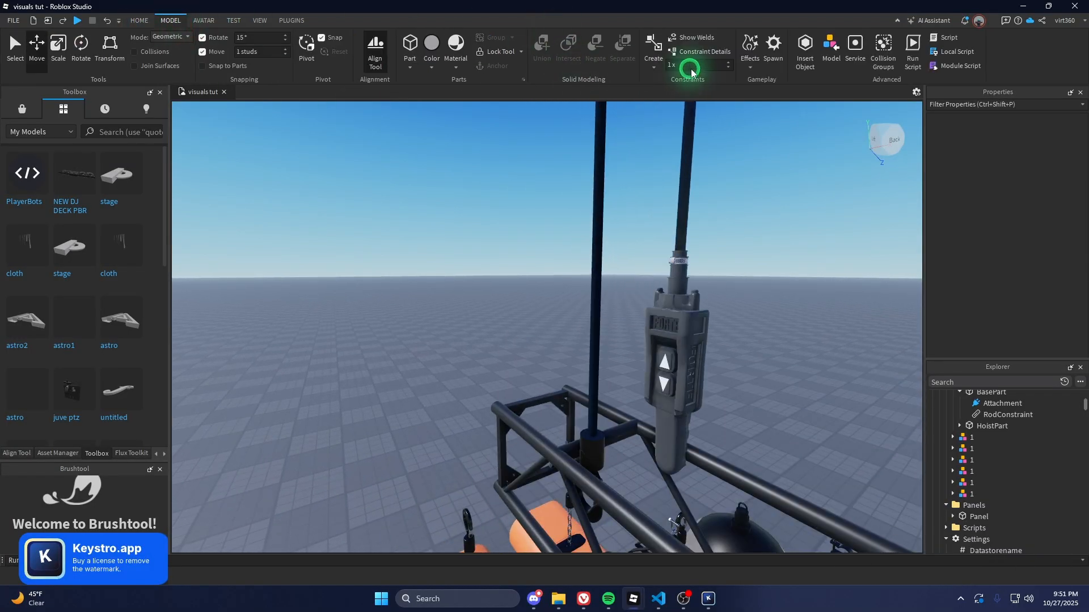
{"action": "left_click", "coordinate": [660, 69]}
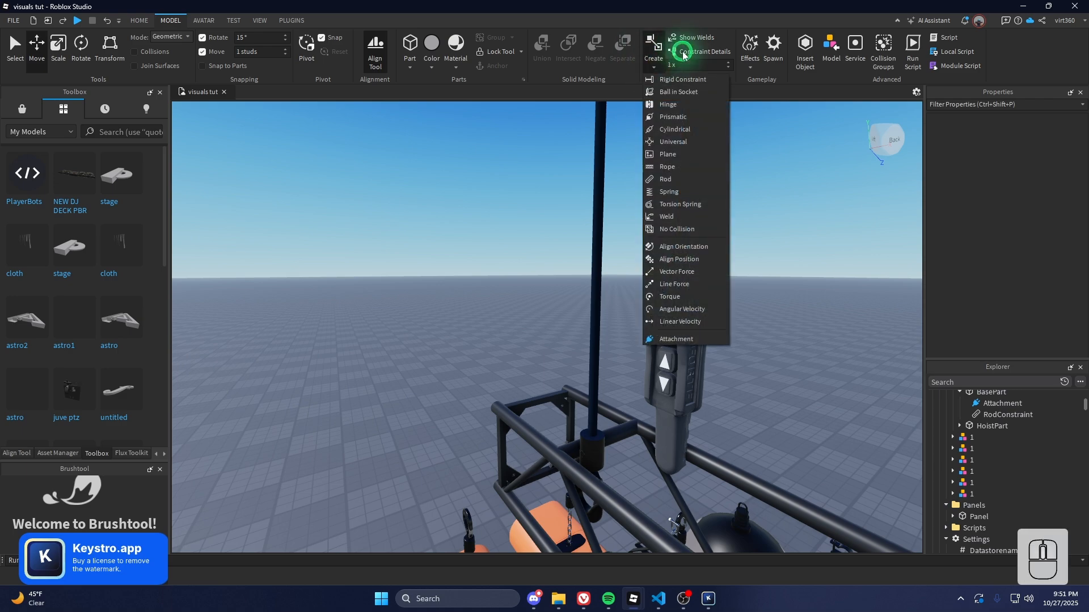
{"action": "left_click", "coordinate": [676, 218]}
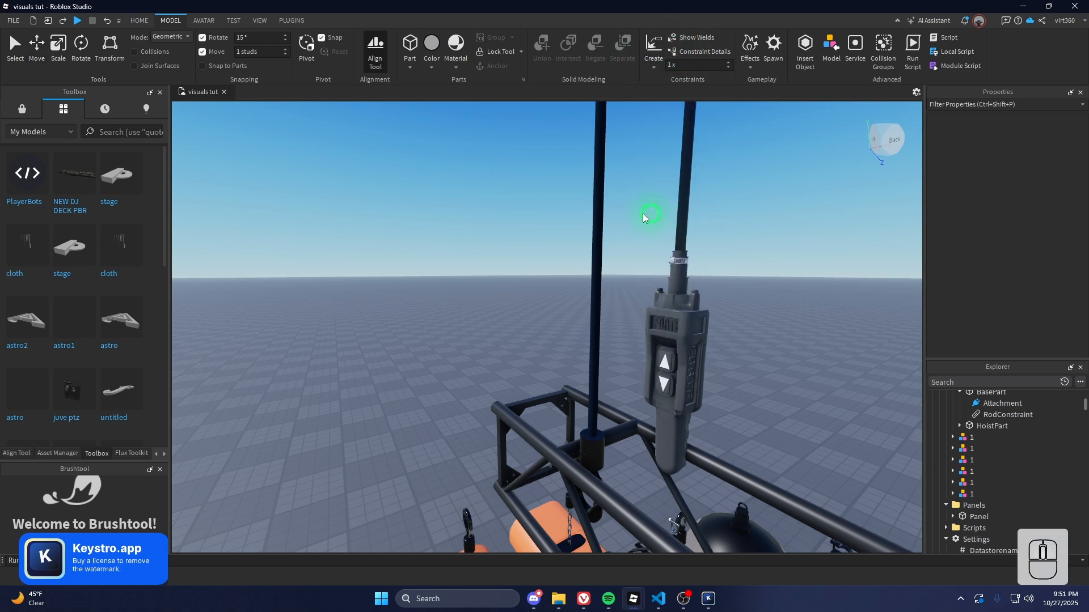
Weld the first hoist's hook to the 14x14 truss
{"action": "right_click_drag", "start_coordinate": [541, 336], "coordinate": [541, 337]}
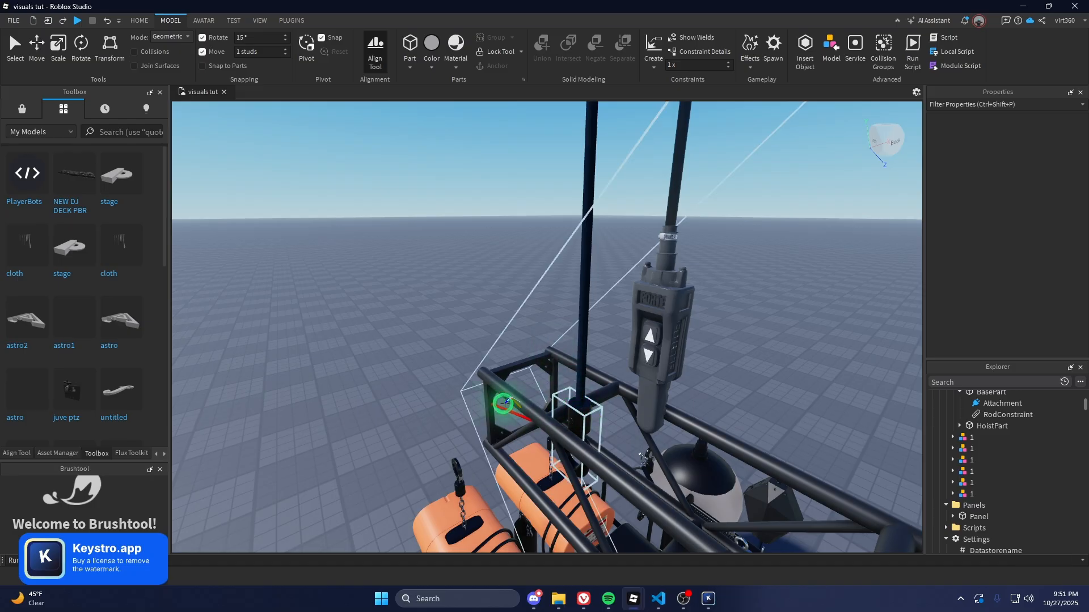
{"action": "left_click", "coordinate": [509, 395]}
{"action": "right_click_drag", "start_coordinate": [519, 391], "coordinate": [570, 362]}
{"action": "key", "text": "s"}
{"action": "key", "text": "shift+w"}
{"action": "key", "text": "shift+d"}
{"action": "scroll", "coordinate": [569, 364], "scroll_direction": "up", "scroll_amount": 3, "text": "shift"}
{"action": "key", "text": "shift+d"}
{"action": "key", "text": "shift+q"}
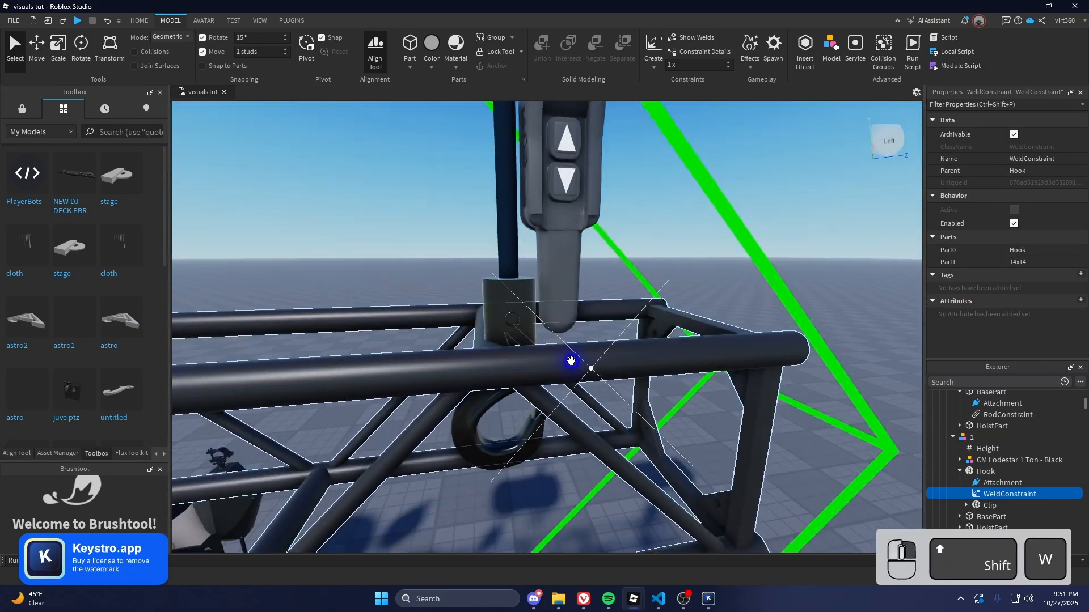
{"action": "key", "text": "Escape"}
Weld the second hoist's hook to the truss, then select the 14x14 truss
{"action": "right_click_drag", "start_coordinate": [483, 167], "coordinate": [484, 167], "text": "shift"}
{"action": "key", "text": "shift+s"}
{"action": "key", "text": "shift+a"}
{"action": "key", "text": "shift+w"}
{"action": "key", "text": "shift+e"}
{"action": "key", "text": "shift+d"}
{"action": "middle_click_drag", "start_coordinate": [483, 167], "coordinate": [658, 68], "text": "shift"}
{"action": "key", "text": "shift+s"}
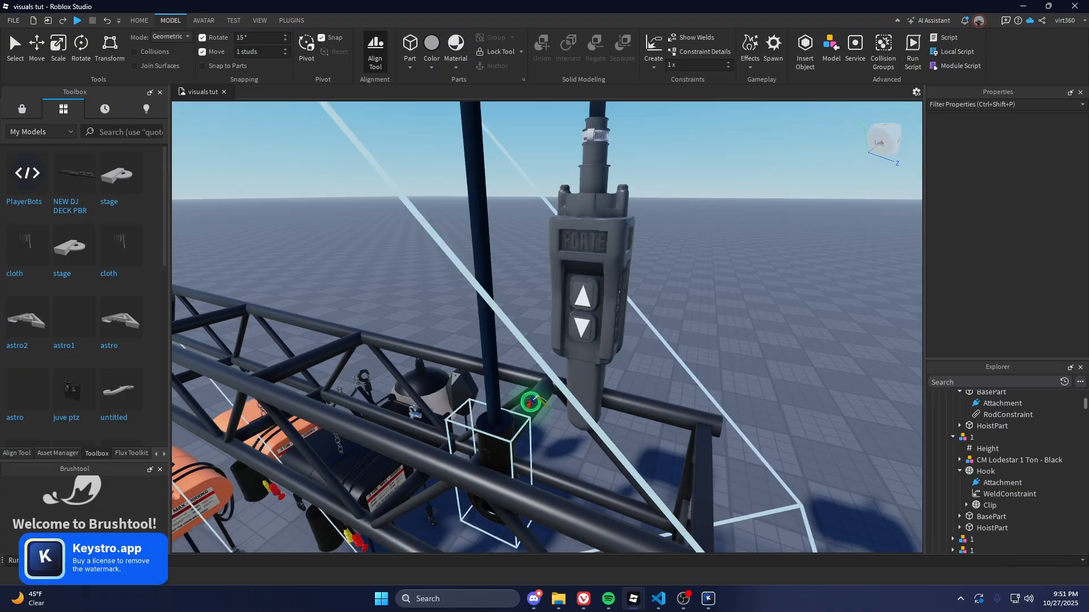
{"action": "left_click", "coordinate": [532, 377]}
{"action": "left_click", "coordinate": [359, 376]}
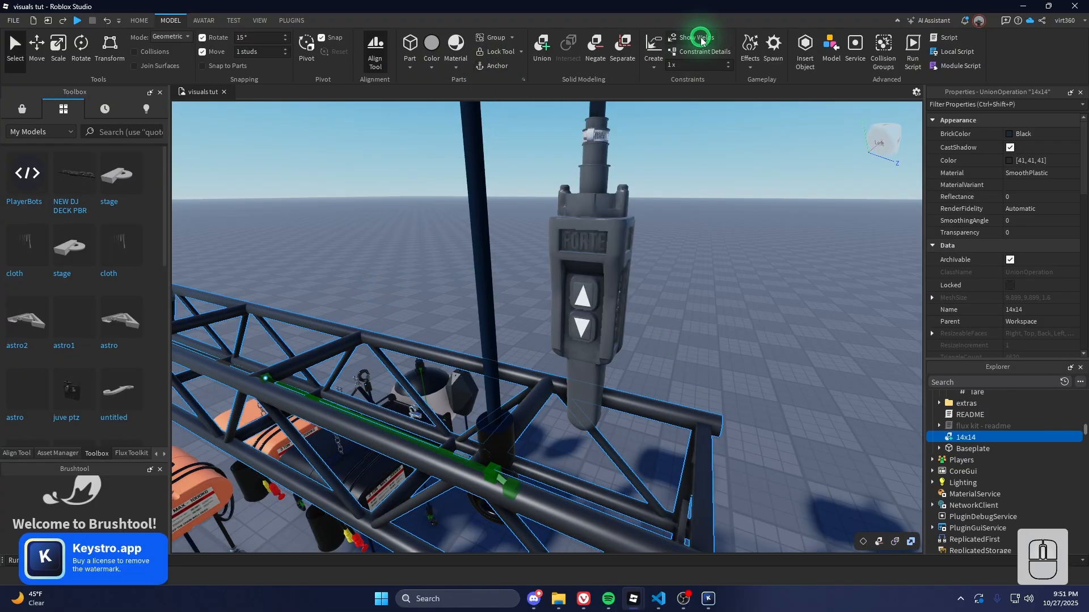
Inspect the 14x14 truss hanging beneath the two raised hoists
{"action": "key", "text": "shift+s"}
{"action": "key", "text": "shift+a"}
{"action": "key", "text": "shift+a"}
{"action": "right_click_drag", "start_coordinate": [571, 290], "coordinate": [515, 299]}
{"action": "key", "text": "shift+w"}
{"action": "key", "text": "shift+q"}
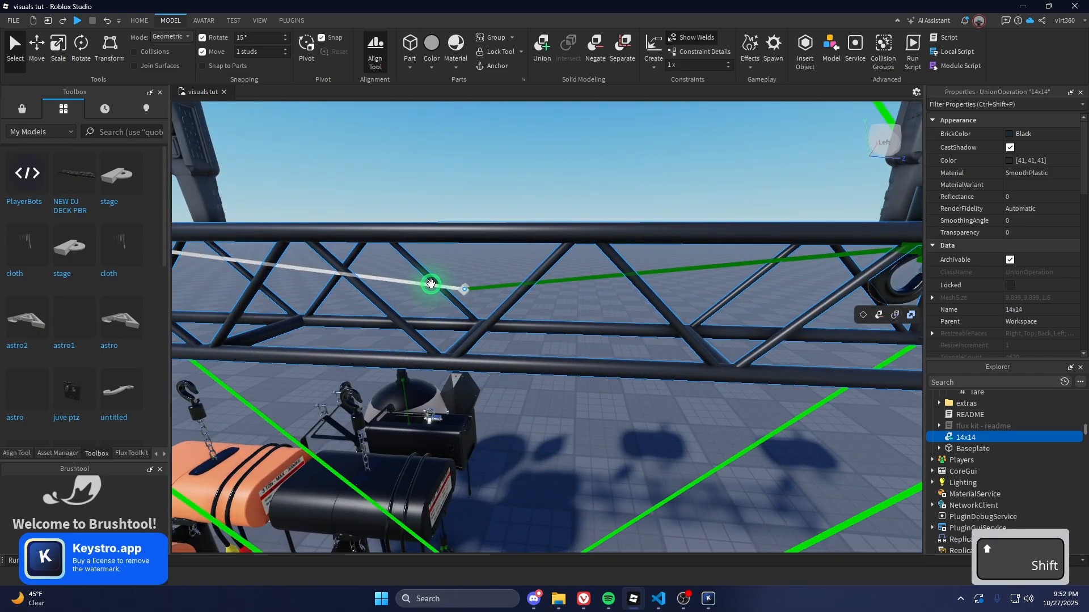
{"action": "key", "text": "shift+s"}
{"action": "key", "text": "shift+e"}
{"action": "key", "text": "shift+w"}
{"action": "key", "text": "shift+w"}
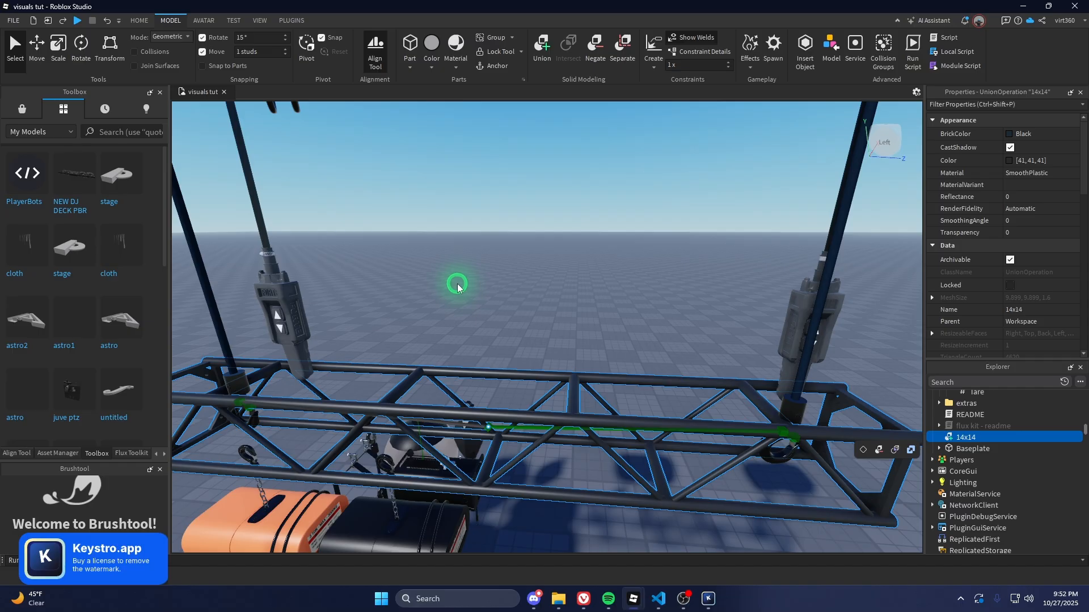
{"action": "key", "text": "s"}
{"action": "key", "text": "e"}
Undo a stray hoist move with Ctrl+Z and frame the whole rig
{"action": "left_click", "coordinate": [476, 339]}
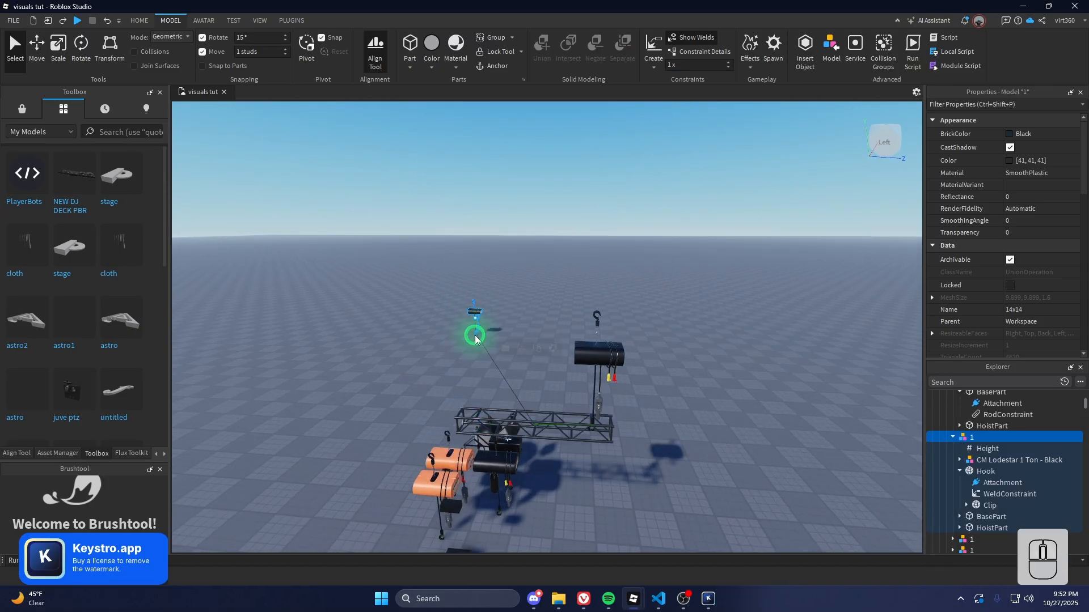
{"action": "key", "text": "ctrl+z"}
{"action": "key", "text": "f"}
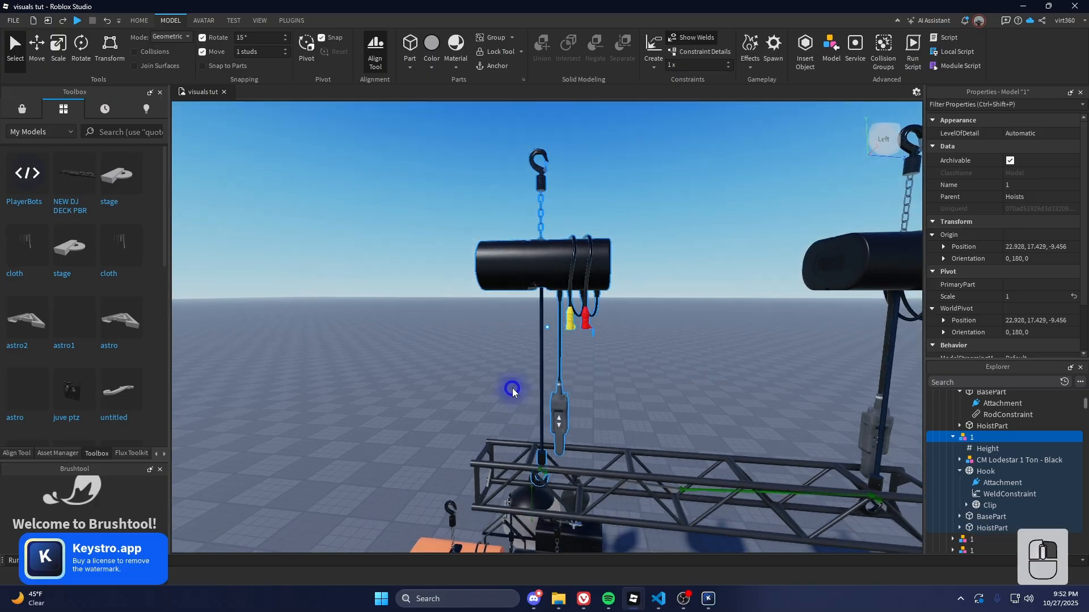
{"action": "right_click_drag", "start_coordinate": [513, 392], "coordinate": [515, 394]}
{"action": "key", "text": "Escape"}
{"action": "key", "text": "s"}
{"action": "key", "text": "d"}
{"action": "key", "text": "q"}
{"action": "key", "text": "w"}
{"action": "key", "text": "a"}
{"action": "key", "text": "e"}
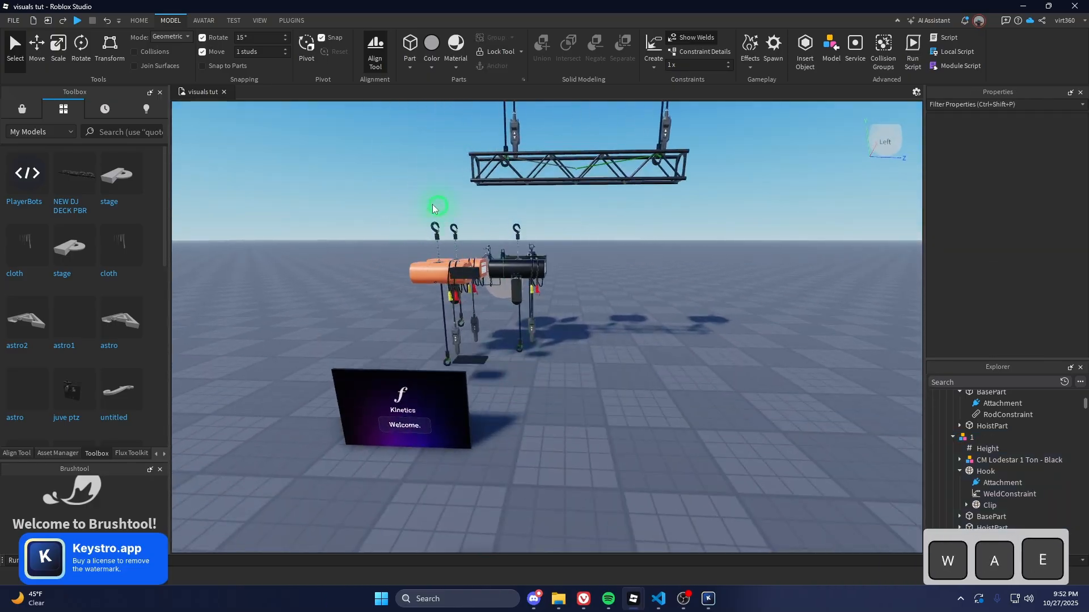
{"action": "left_click", "coordinate": [139, 20]}
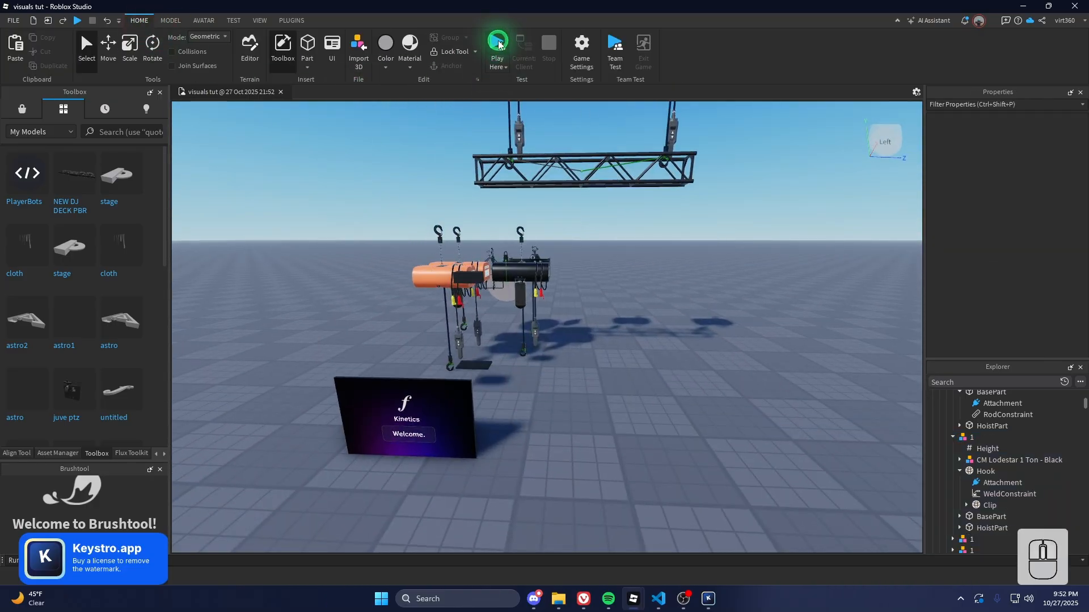
Start a play test and walk the avatar over to the Kinetics panel
{"action": "left_click", "coordinate": [499, 44]}
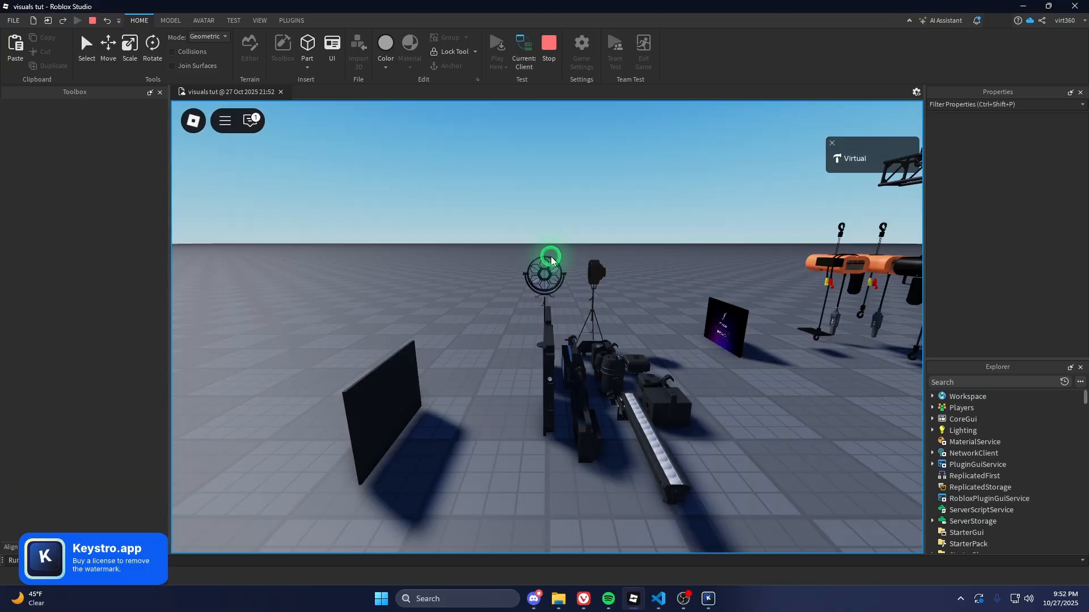
{"action": "left_click", "coordinate": [550, 256]}
{"action": "key", "text": "w"}
{"action": "right_click_drag", "start_coordinate": [564, 257], "coordinate": [565, 257]}
{"action": "key", "text": "a"}
{"action": "key", "text": "space"}
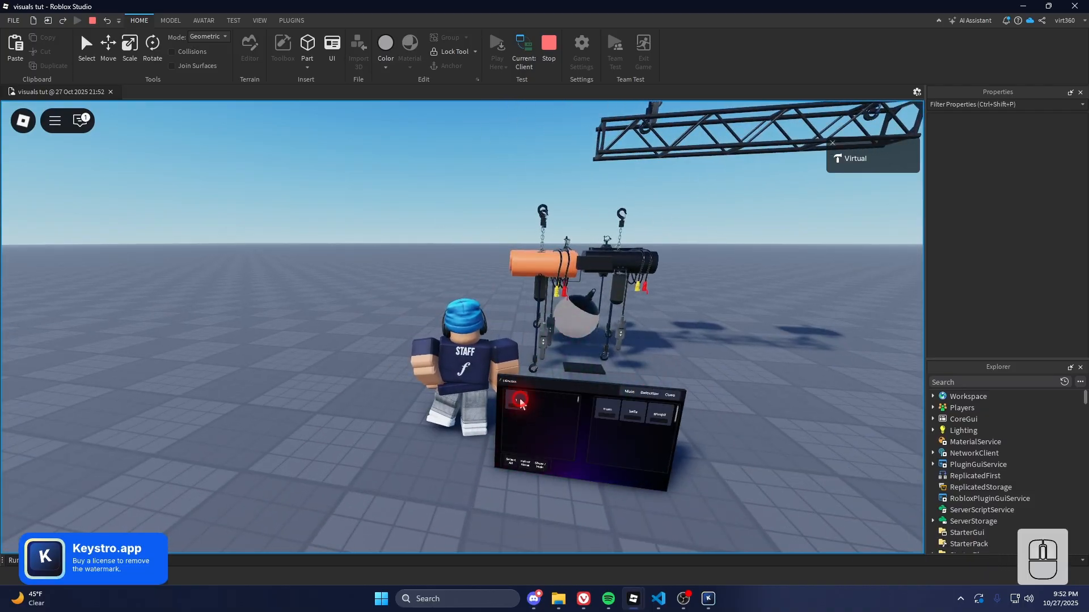
On the Kinetics Main page, raise and lower the truss and lights with Hold Up and Hold Down
{"action": "left_click", "coordinate": [630, 392]}
{"action": "right_click_drag", "start_coordinate": [564, 337], "coordinate": [565, 336]}
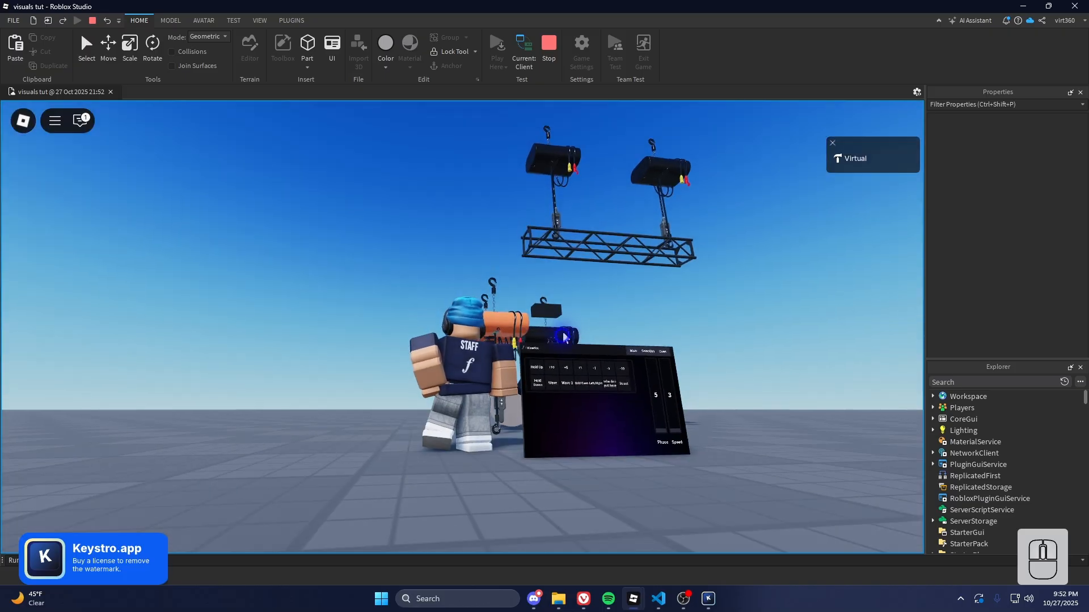
{"action": "left_click_drag", "start_coordinate": [541, 383], "coordinate": [536, 391]}
{"action": "left_click", "coordinate": [536, 382]}
{"action": "left_click", "coordinate": [540, 379]}
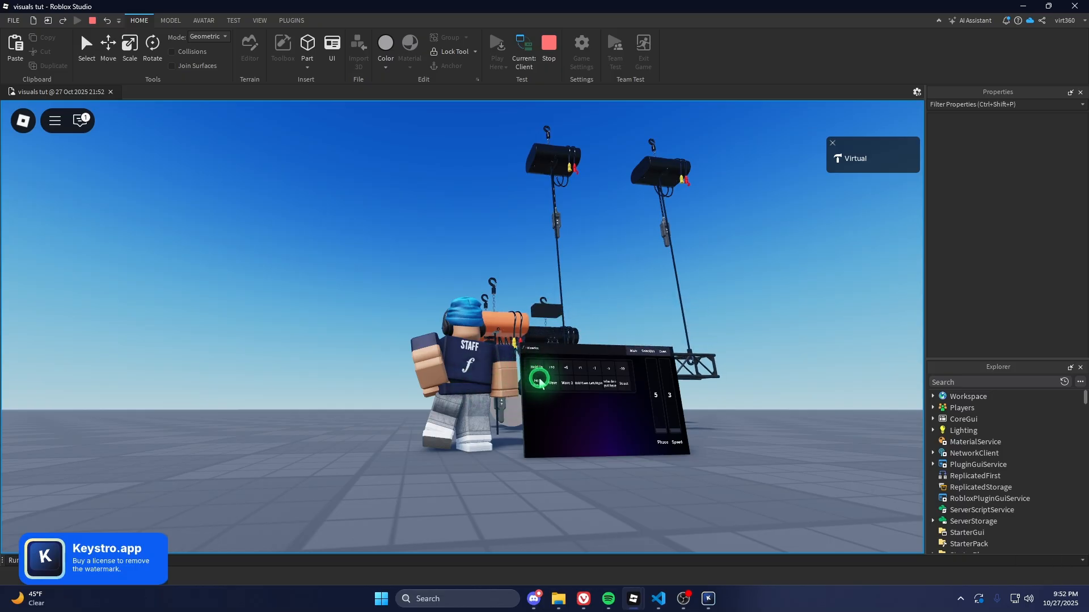
Start the Wave chase, then walk around and look up at the truss
{"action": "scroll", "coordinate": [585, 310], "scroll_direction": "up", "scroll_amount": 2}
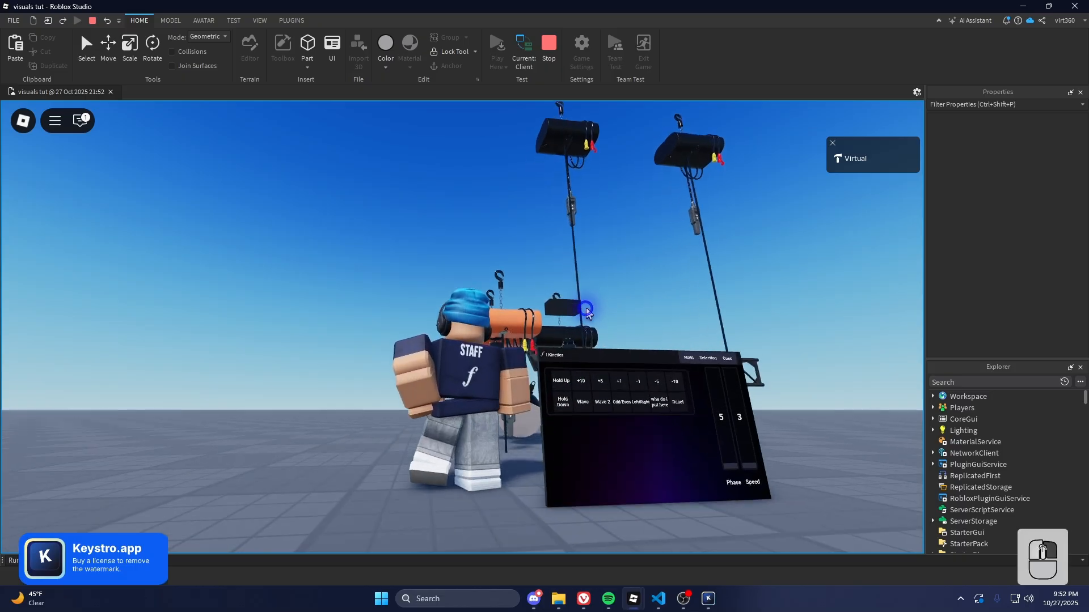
{"action": "right_click_drag", "start_coordinate": [585, 310], "coordinate": [585, 311]}
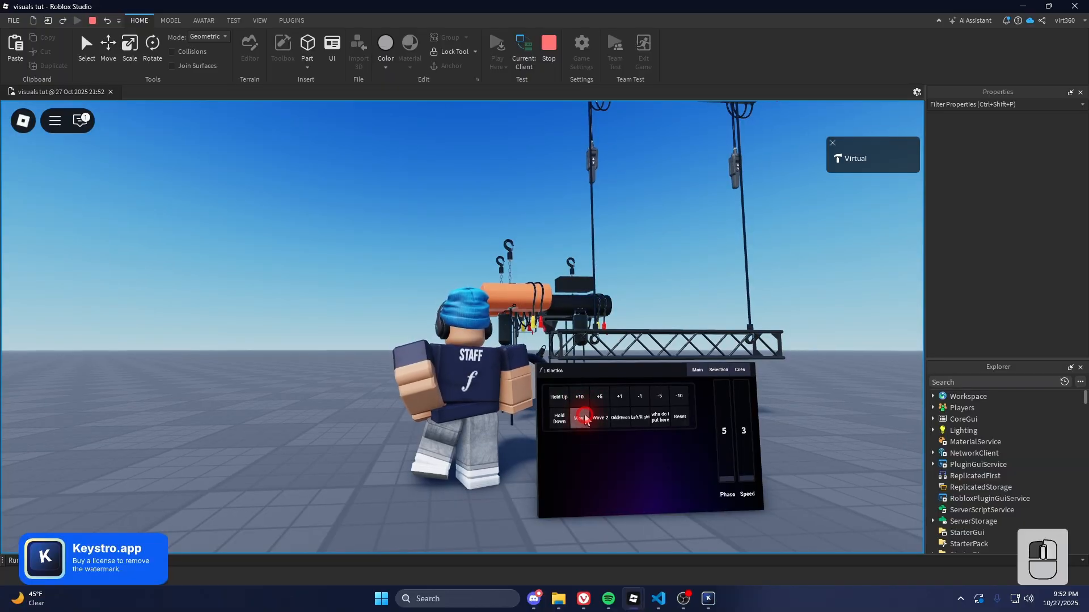
{"action": "left_click", "coordinate": [584, 418]}
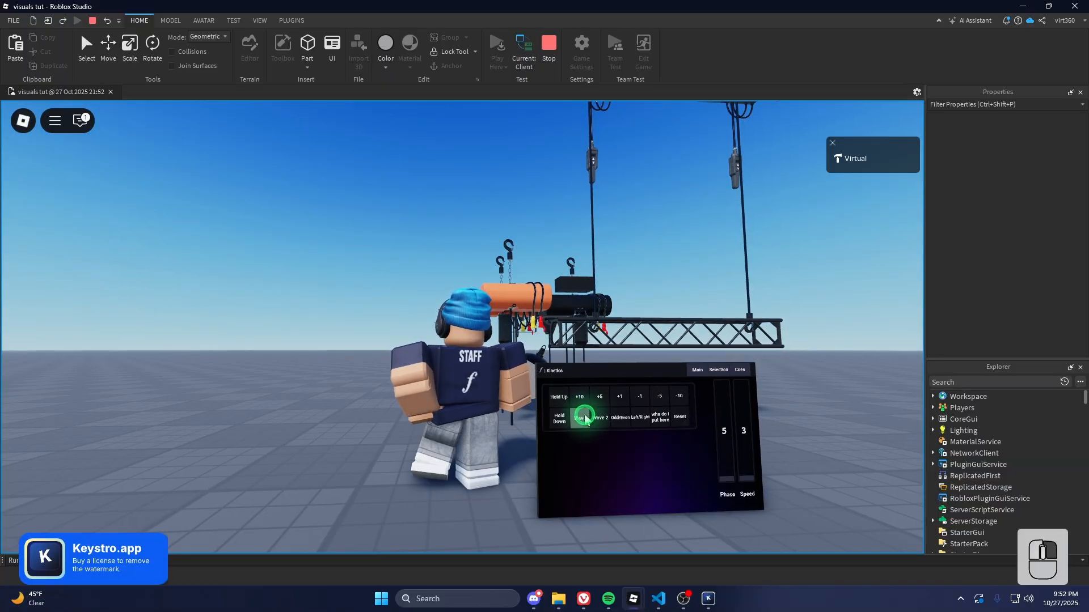
{"action": "left_click", "coordinate": [608, 327]}
{"action": "mouse_move", "coordinate": [609, 327]}
{"action": "right_mouse_down"}
{"action": "mouse_move", "coordinate": [620, 324]}
{"action": "mouse_move", "coordinate": [601, 325]}
{"action": "right_mouse_up"}
{"action": "scroll", "coordinate": [610, 325], "scroll_direction": "up", "scroll_amount": 1}
{"action": "key", "text": "s"}
{"action": "key", "text": "w"}
{"action": "key", "text": "d"}
{"action": "scroll", "coordinate": [600, 329], "scroll_direction": "down", "scroll_amount": 2}
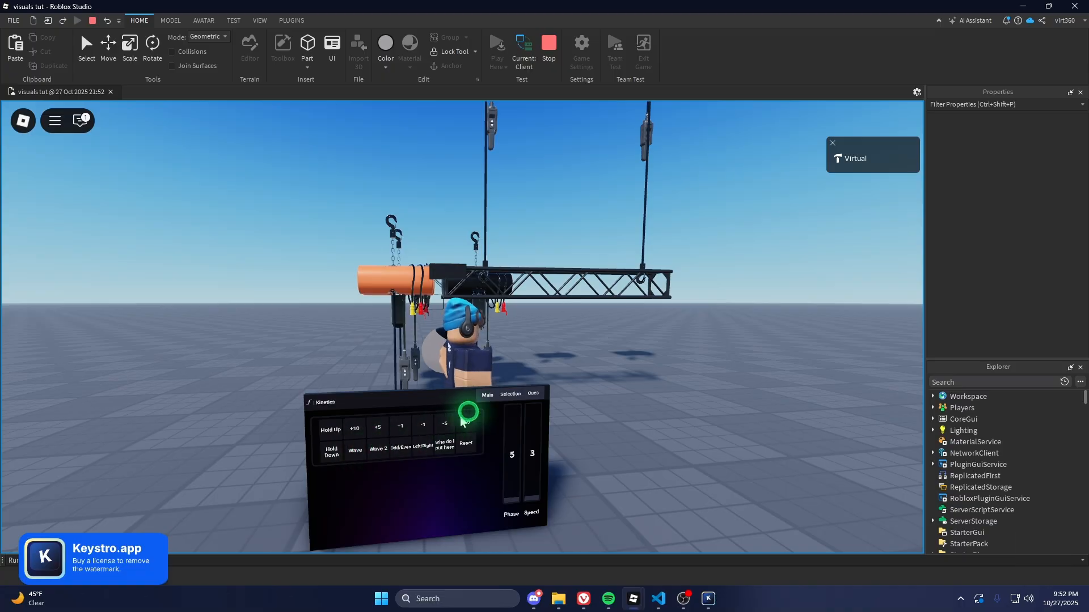
{"action": "right_click_drag", "start_coordinate": [529, 359], "coordinate": [549, 299]}
{"action": "key", "text": "w+d"}
Close the new kit Studio window and switch back to the visuals tut play session
{"action": "mouse_move", "coordinate": [631, 606]}
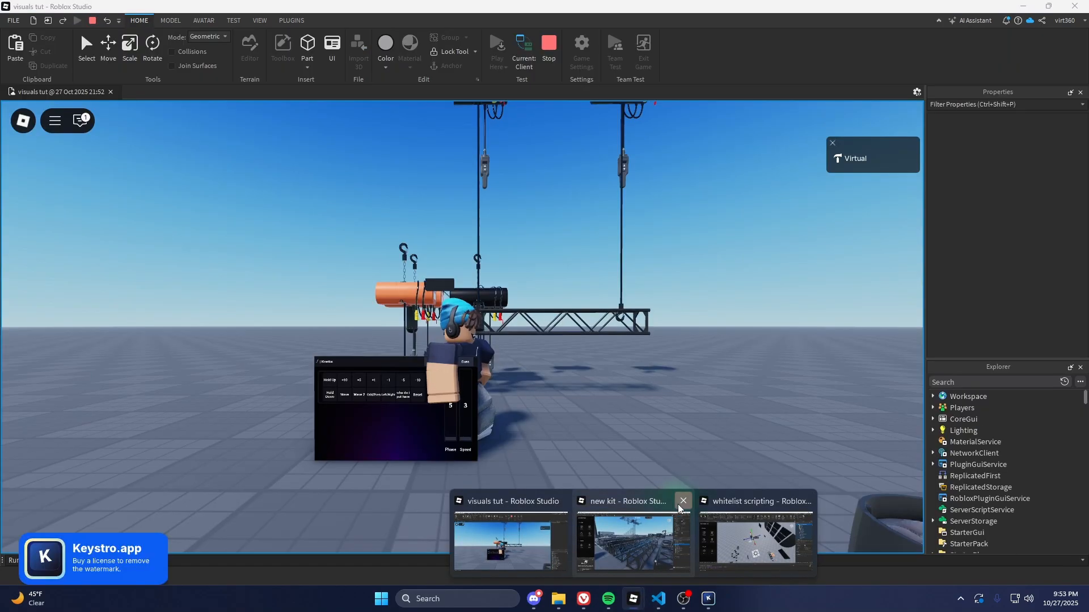
{"action": "left_click", "coordinate": [683, 507]}
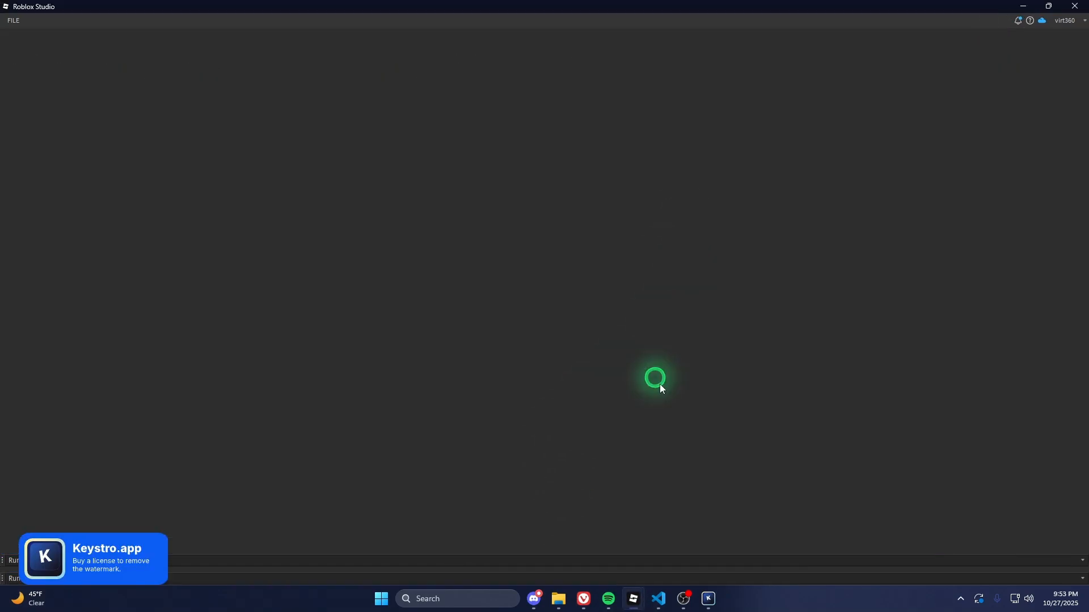
{"action": "left_click", "coordinate": [633, 599]}
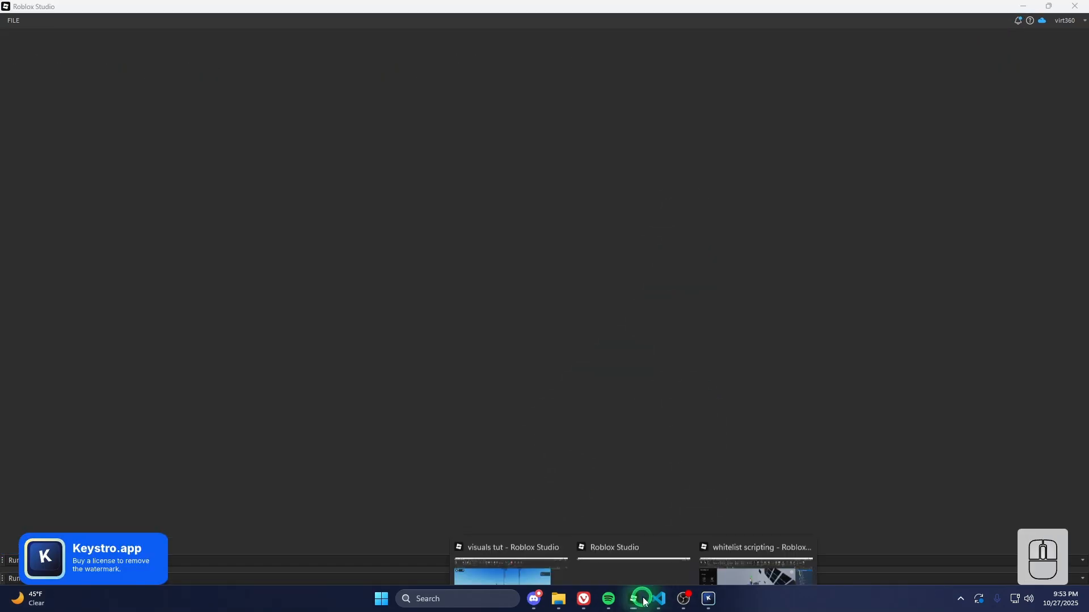
{"action": "left_click", "coordinate": [726, 545]}
{"action": "key", "text": "alt+Tab"}
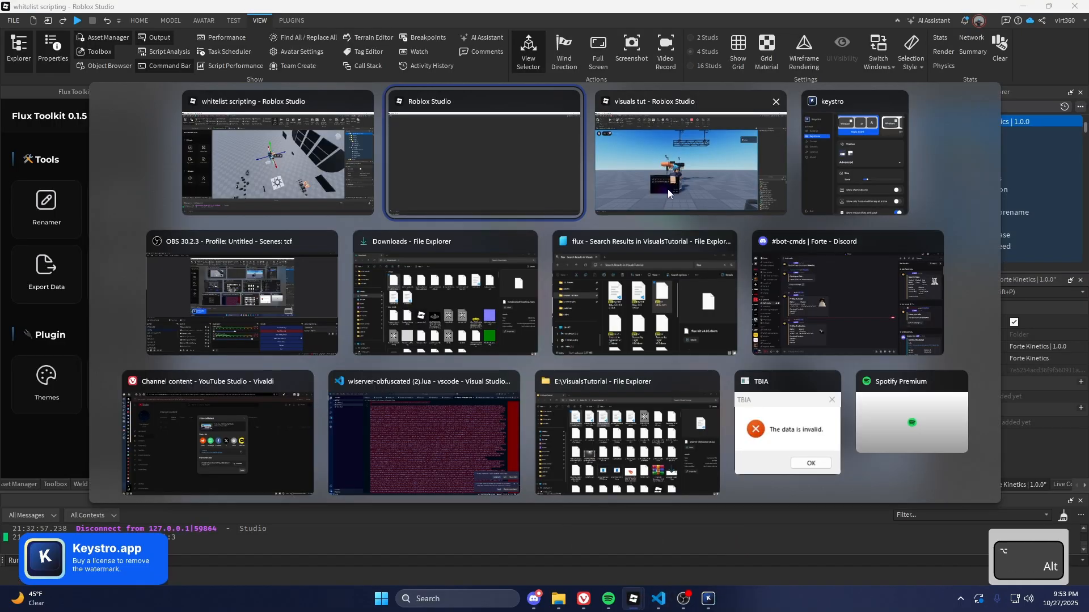
{"action": "left_click", "coordinate": [668, 196]}
{"action": "right_click_drag", "start_coordinate": [631, 292], "coordinate": [632, 293]}
Push the Phase and Speed faders up on the Kinetics panel
{"action": "key", "text": "a"}
{"action": "key", "text": "w"}
{"action": "key", "text": "d"}
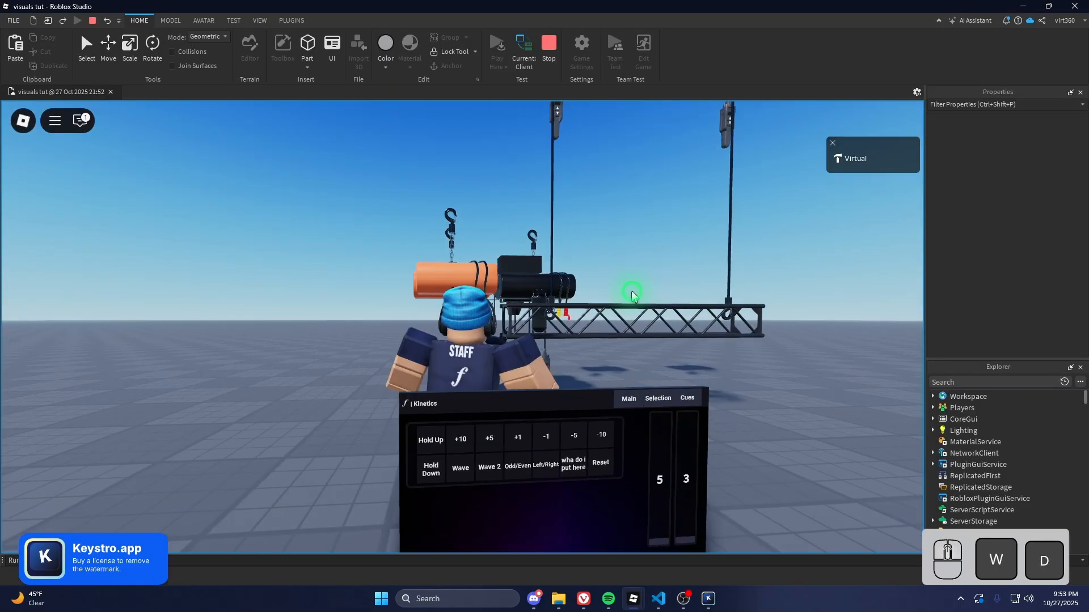
{"action": "key", "text": "s"}
{"action": "right_click_drag", "start_coordinate": [564, 452], "coordinate": [559, 451]}
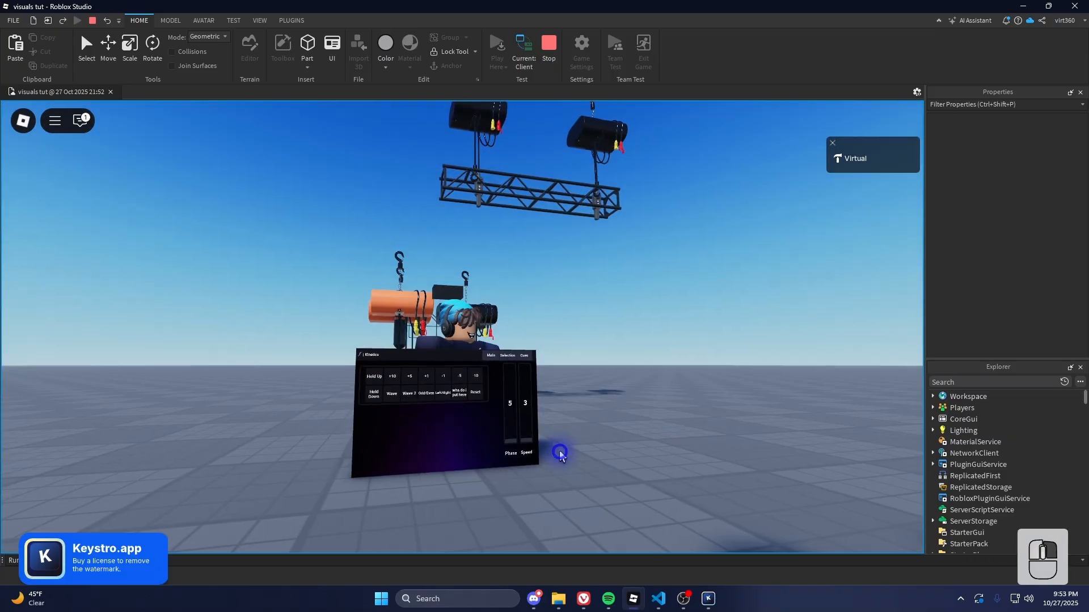
{"action": "mouse_move", "coordinate": [514, 438]}
{"action": "left_mouse_down"}
{"action": "mouse_move", "coordinate": [511, 374]}
{"action": "mouse_move", "coordinate": [512, 435]}
{"action": "left_mouse_up"}
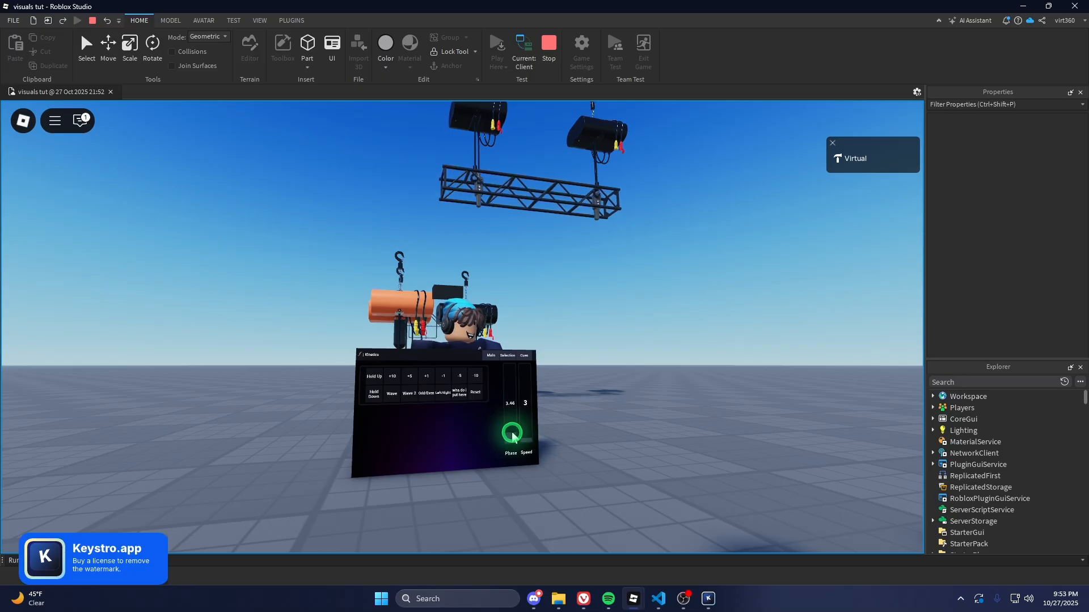
{"action": "left_click_drag", "start_coordinate": [526, 441], "coordinate": [524, 383]}
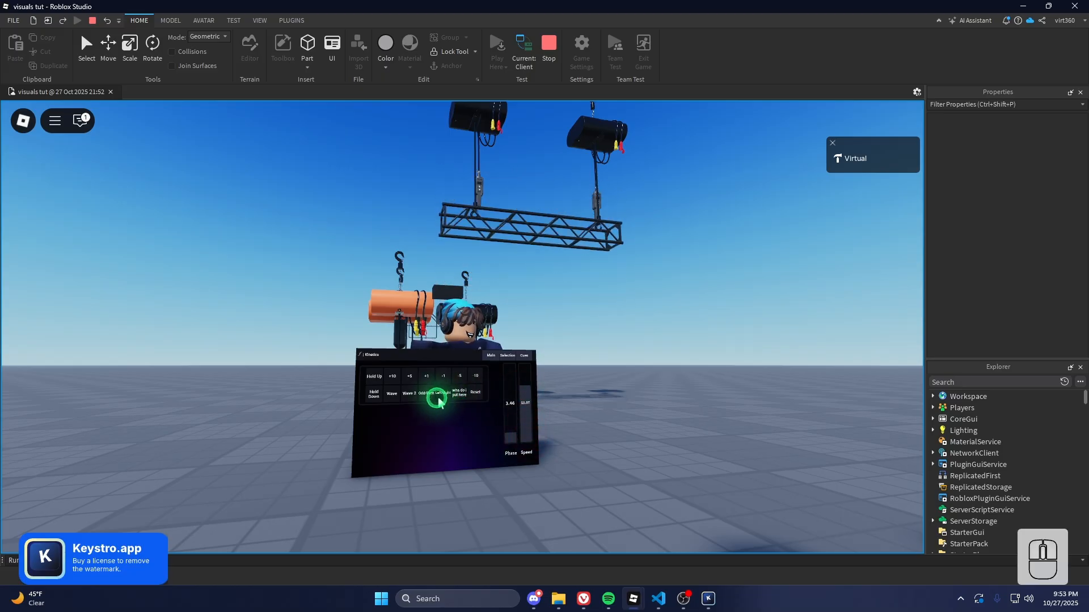
Start the Wave chase, lower the truss by 5, then stop the play test
{"action": "left_click", "coordinate": [393, 394]}
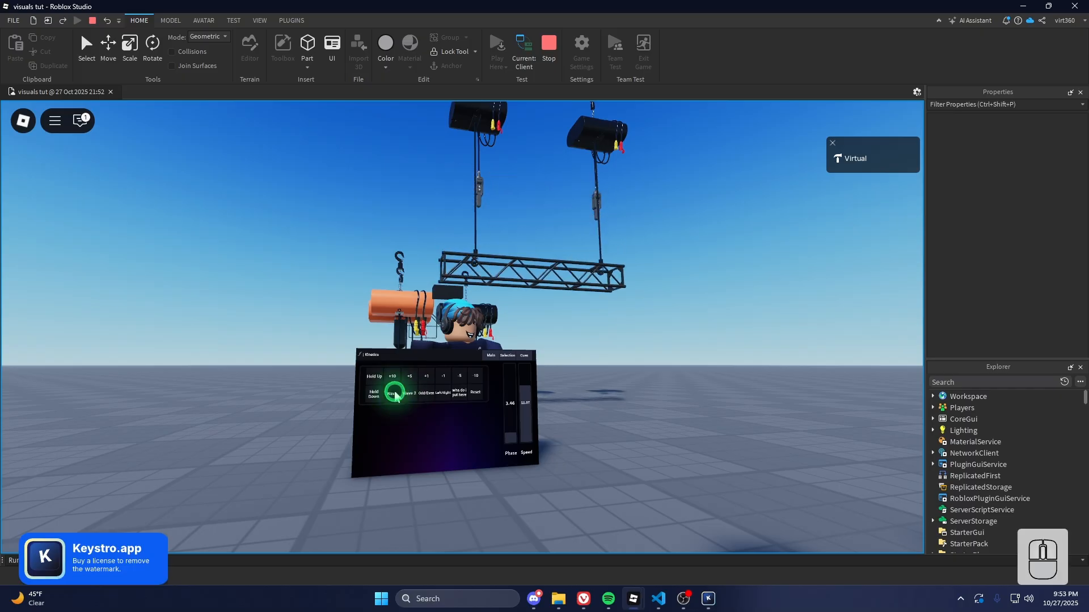
{"action": "left_click", "coordinate": [456, 381]}
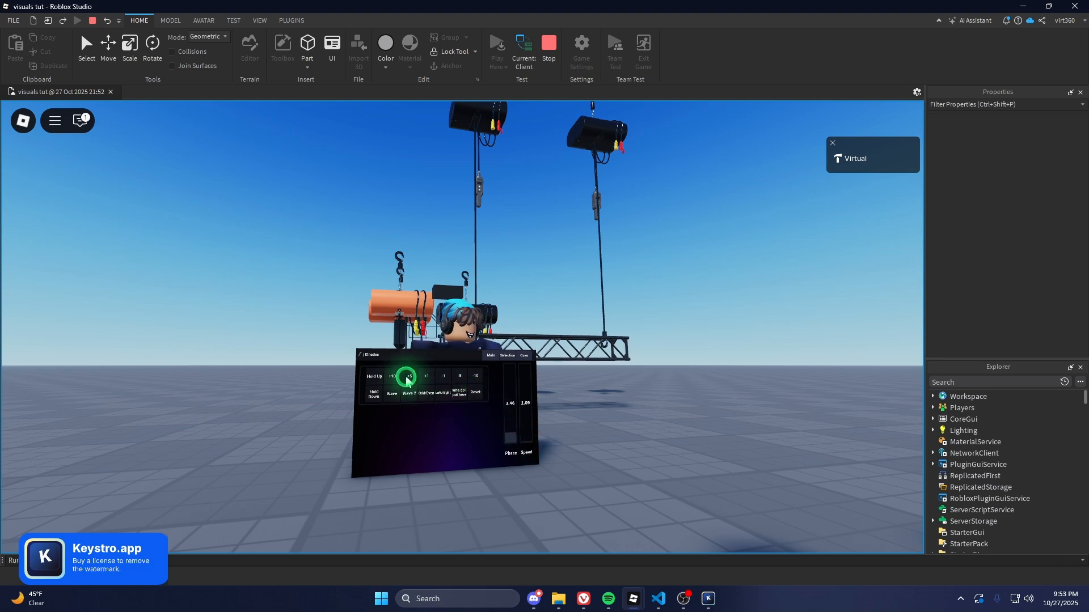
{"action": "scroll", "coordinate": [557, 311], "scroll_direction": "down", "scroll_amount": 4}
{"action": "right_click_drag", "start_coordinate": [558, 312], "coordinate": [557, 311]}
{"action": "scroll", "coordinate": [557, 312], "scroll_direction": "up", "scroll_amount": 6}
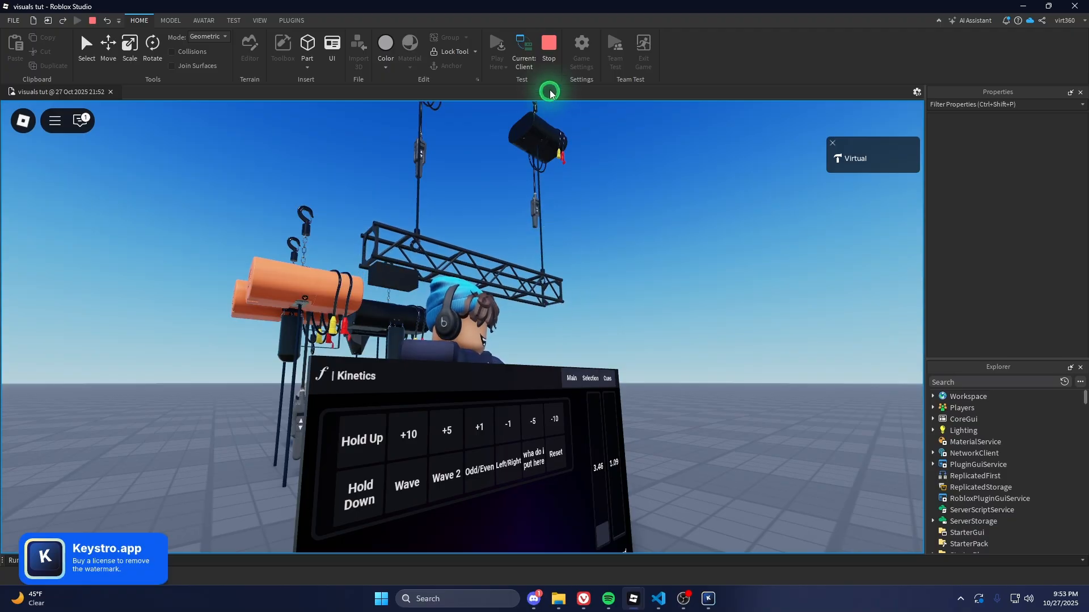
{"action": "left_click", "coordinate": [551, 34]}
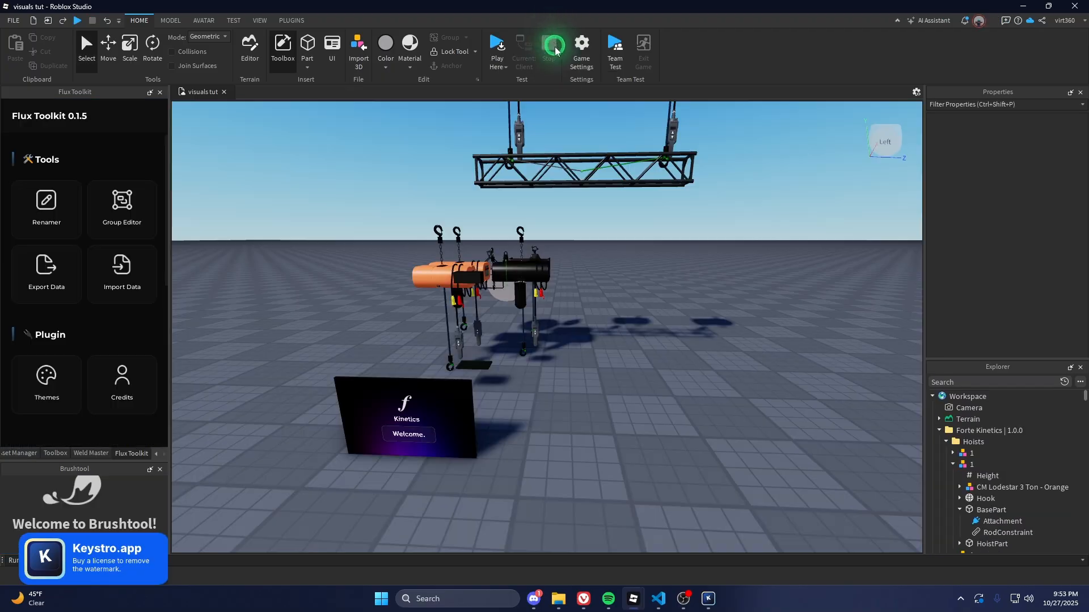
Select the moving-head fixture model and frame it in the view
{"action": "left_click", "coordinate": [511, 225]}
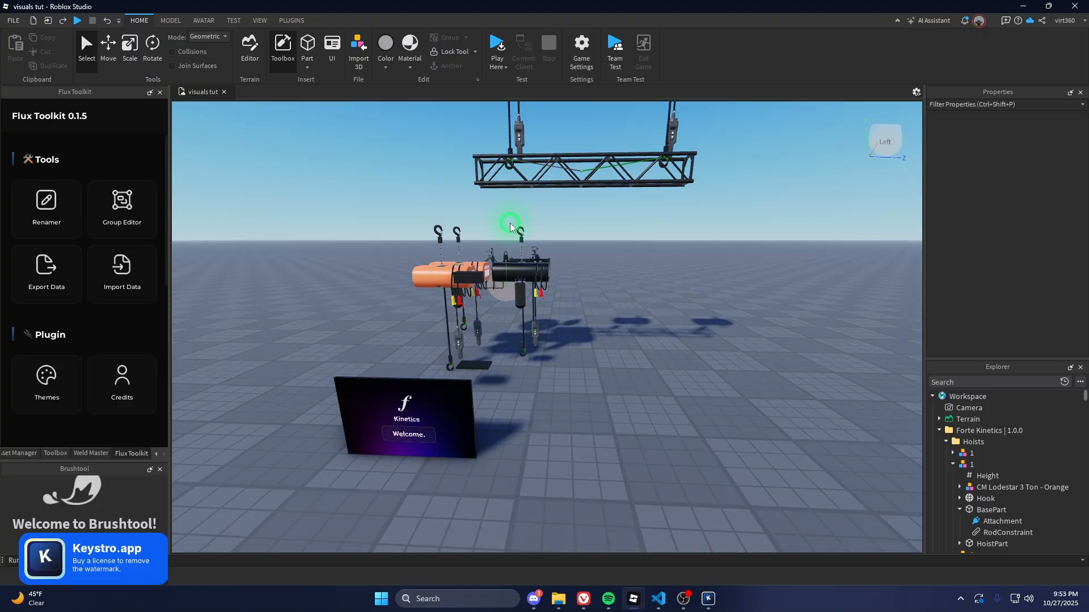
{"action": "key", "text": "s"}
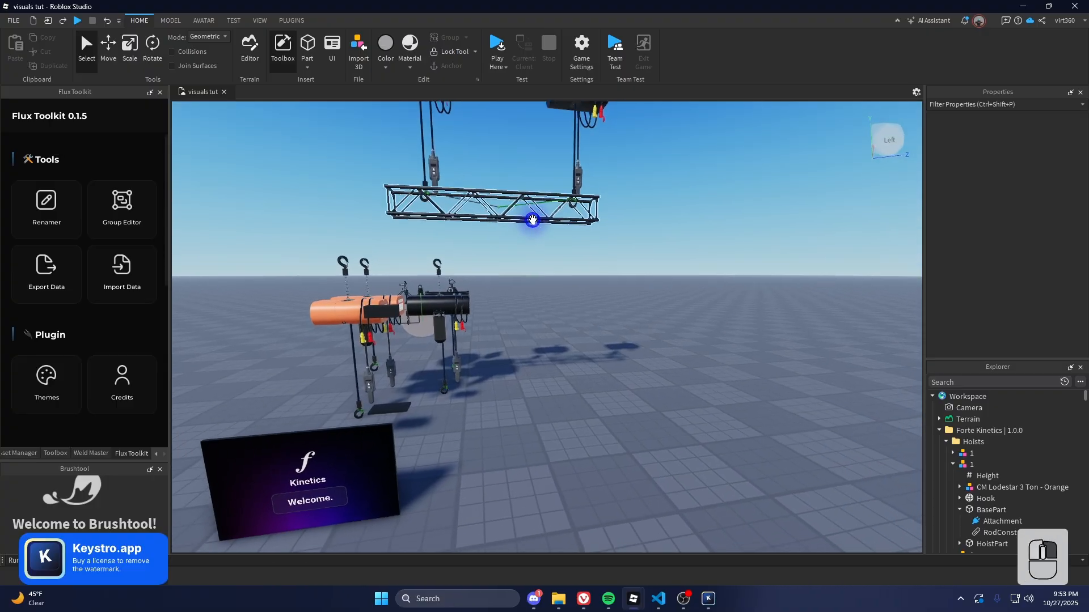
{"action": "key", "text": "e"}
{"action": "key", "text": "w"}
{"action": "key", "text": "d"}
{"action": "right_click_drag", "start_coordinate": [560, 279], "coordinate": [582, 284]}
{"action": "left_click", "coordinate": [583, 285]}
{"action": "key", "text": "f"}
{"action": "key", "text": "2"}
Duplicate the fixture, slide the copy about 9 studs along X, and flip it 180°
{"action": "key", "text": "ctrl+d"}
{"action": "left_click_drag", "start_coordinate": [504, 342], "coordinate": [328, 373]}
{"action": "key", "text": "shift+d"}
{"action": "key", "text": "f"}
{"action": "right_click_drag", "start_coordinate": [427, 358], "coordinate": [429, 359]}
{"action": "key", "text": "4"}
{"action": "left_click_drag", "start_coordinate": [533, 260], "coordinate": [575, 411]}
Select the pan motor's base part in the Explorer and zoom in on the fixture
{"action": "scroll", "coordinate": [991, 475], "scroll_direction": "down", "scroll_amount": 3}
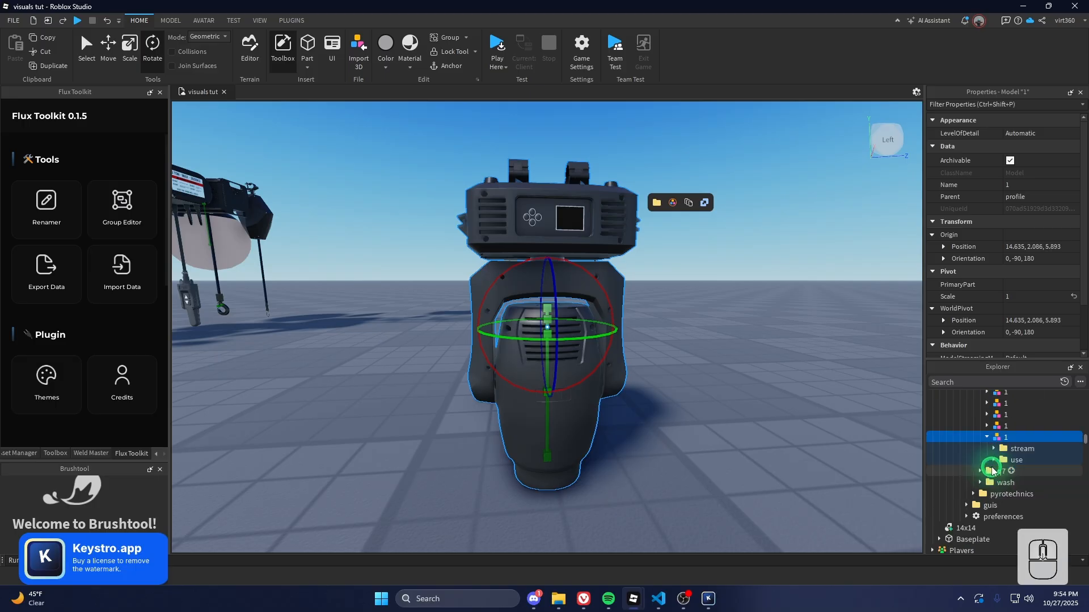
{"action": "left_click", "coordinate": [995, 450]}
{"action": "scroll", "coordinate": [997, 488], "scroll_direction": "down", "scroll_amount": 3}
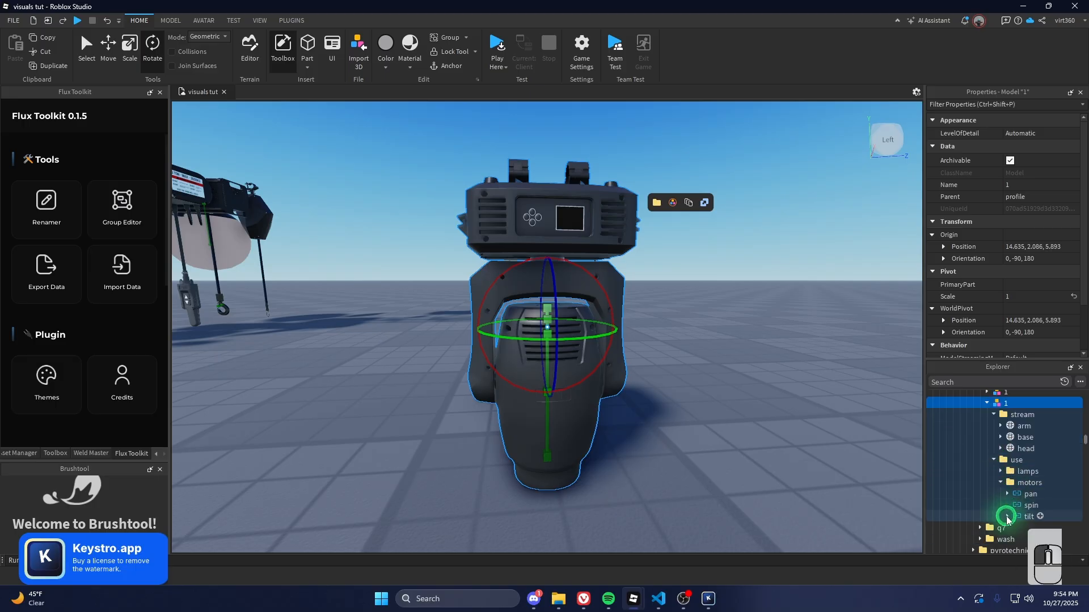
{"action": "left_click", "coordinate": [1007, 516]}
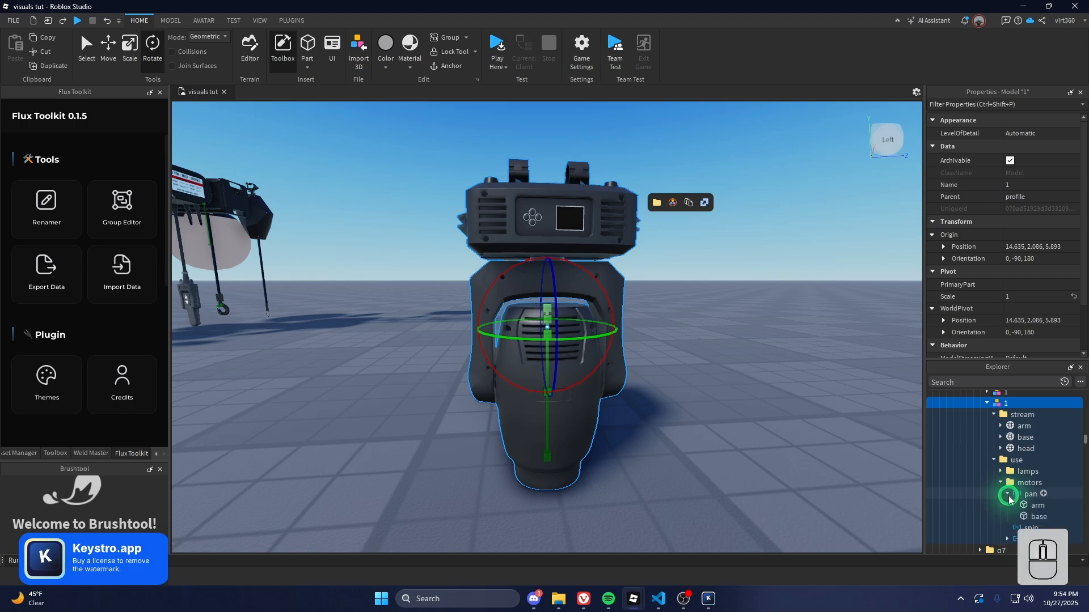
{"action": "left_click", "coordinate": [1023, 514]}
{"action": "key", "text": "f"}
{"action": "right_click_drag", "start_coordinate": [862, 421], "coordinate": [863, 422]}
{"action": "key", "text": "shift+s"}
{"action": "key", "text": "shift+q"}
{"action": "key", "text": "shift+d"}
{"action": "key", "text": "shift+w"}
{"action": "key", "text": "shift+e"}
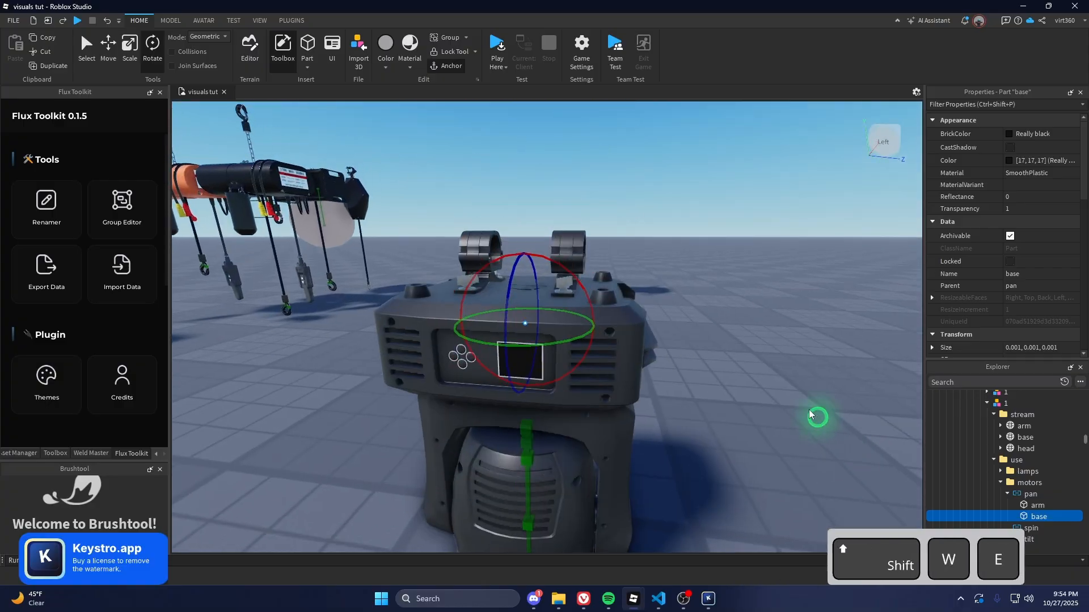
Set base as the weld root in the Weld Master plugin
{"action": "left_click", "coordinate": [104, 453]}
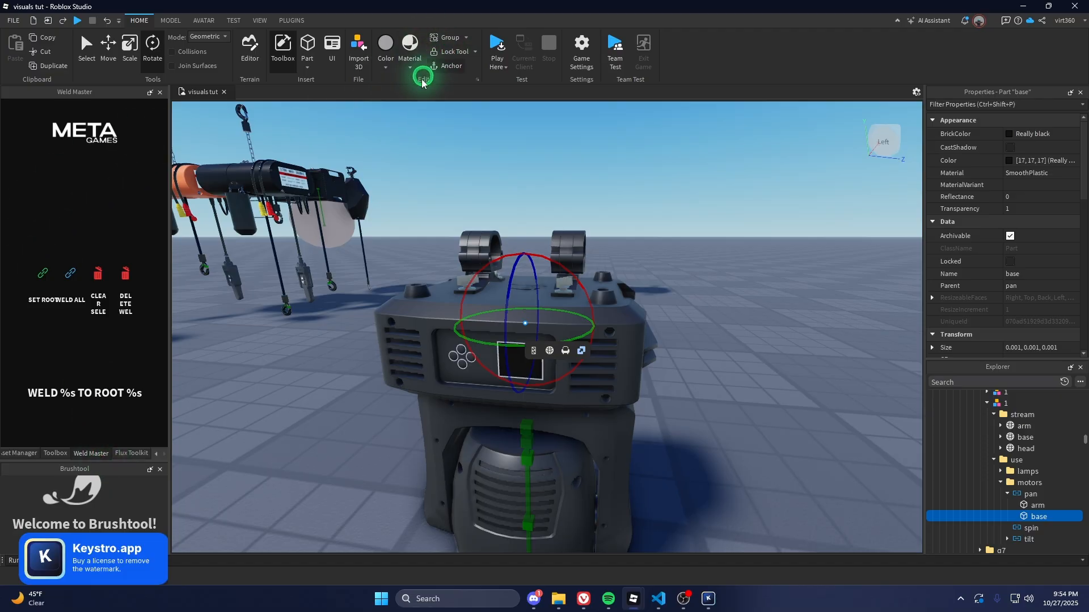
{"action": "left_click", "coordinate": [82, 338]}
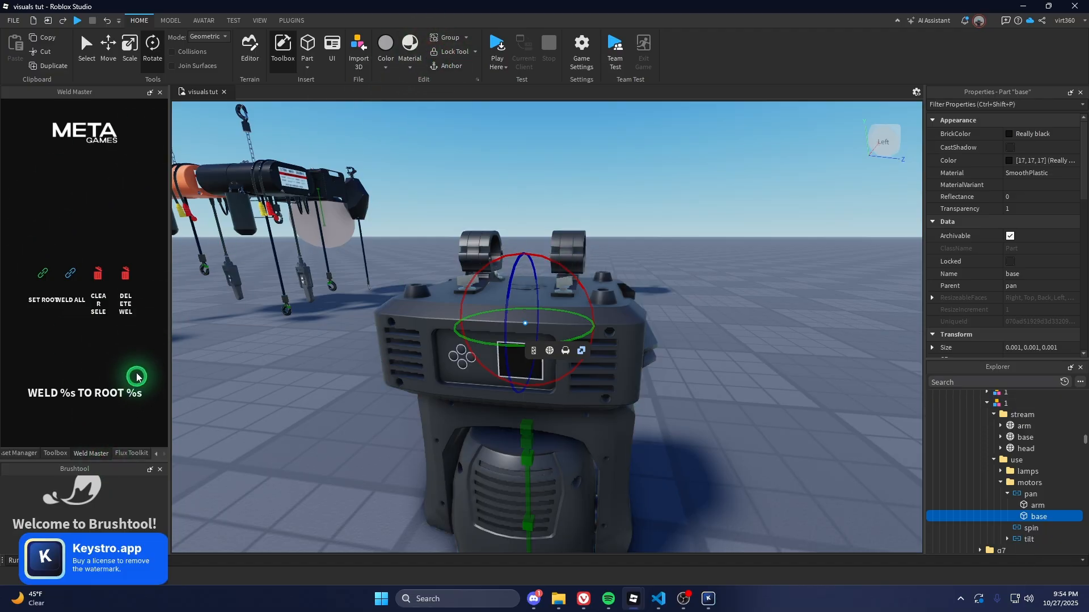
{"action": "left_click", "coordinate": [42, 277]}
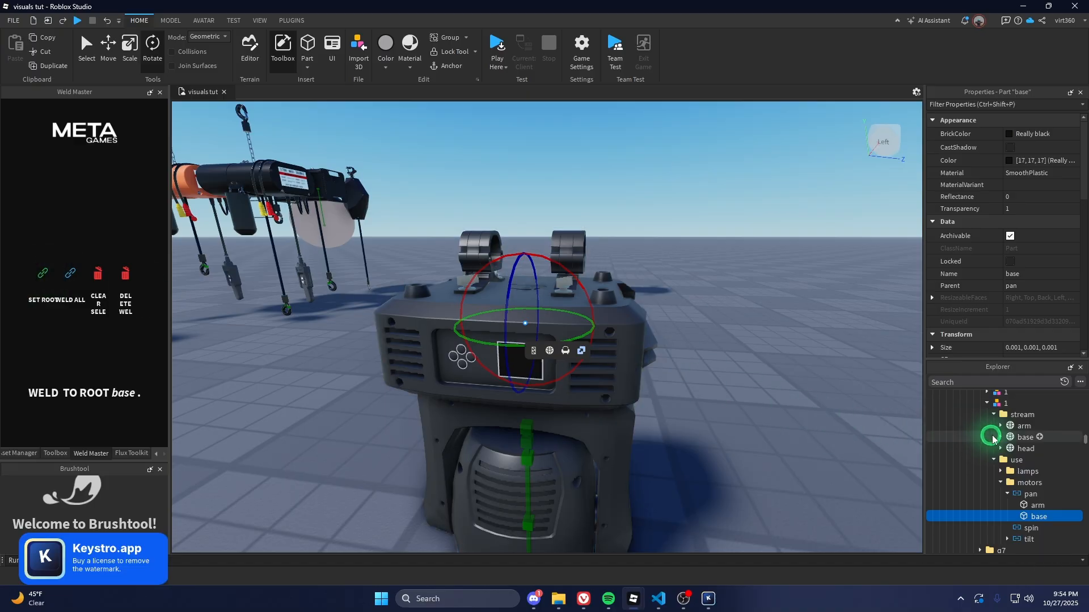
Select all the fixture's parts from base to screws and Weld All to the root base
{"action": "left_click", "coordinate": [1001, 437]}
{"action": "left_click", "coordinate": [1024, 438]}
{"action": "scroll", "coordinate": [1026, 447], "scroll_direction": "down", "scroll_amount": 2}
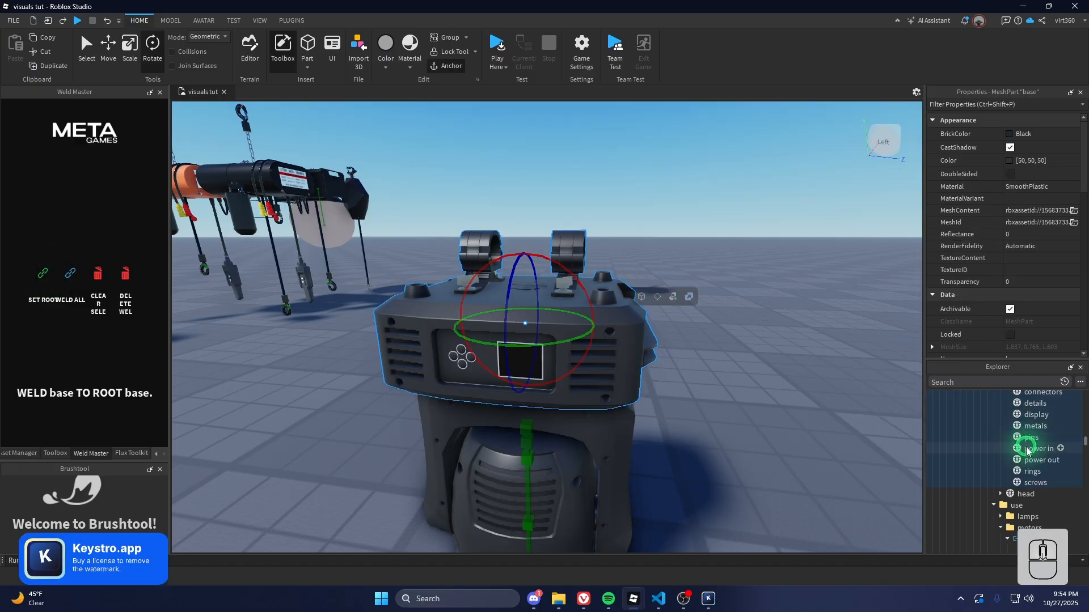
{"action": "left_click", "coordinate": [1030, 482], "text": "shift"}
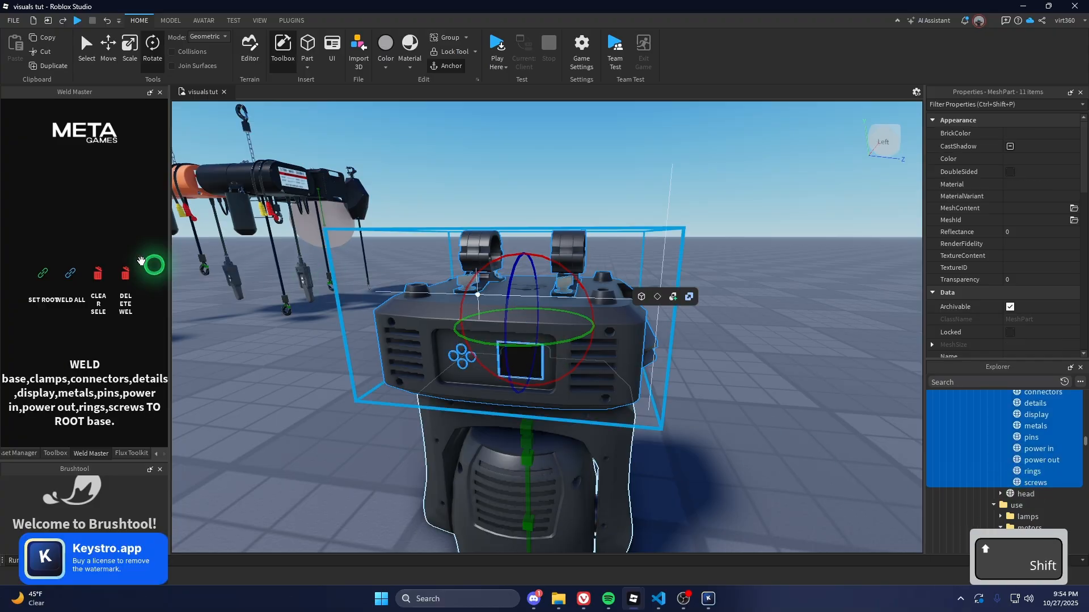
{"action": "left_click", "coordinate": [68, 274]}
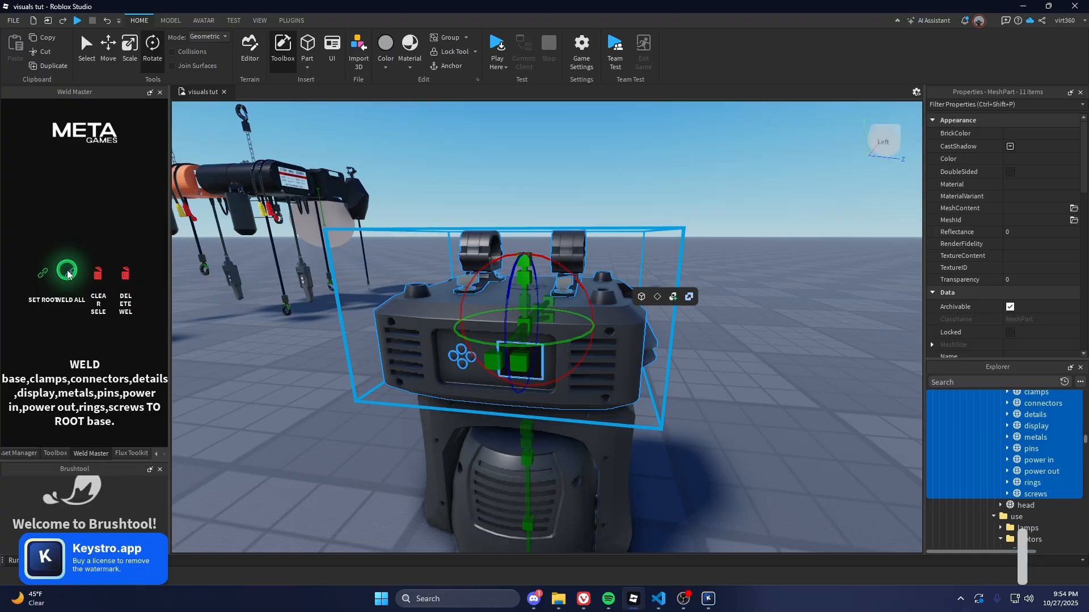
{"action": "mouse_move", "coordinate": [496, 238]}
{"action": "right_mouse_down"}
{"action": "mouse_move", "coordinate": [510, 233]}
{"action": "mouse_move", "coordinate": [494, 236]}
{"action": "right_mouse_up"}
{"action": "key", "text": "Escape"}
Select Model 1, lift it about 8 studs, and move it 5.8 studs toward the truss
{"action": "left_click", "coordinate": [422, 336]}
{"action": "right_click_drag", "start_coordinate": [421, 336], "coordinate": [421, 337]}
{"action": "key", "text": "f"}
{"action": "key", "text": "2"}
{"action": "key", "text": "e"}
{"action": "key", "text": "s"}
{"action": "key", "text": "a"}
{"action": "key", "text": "w"}
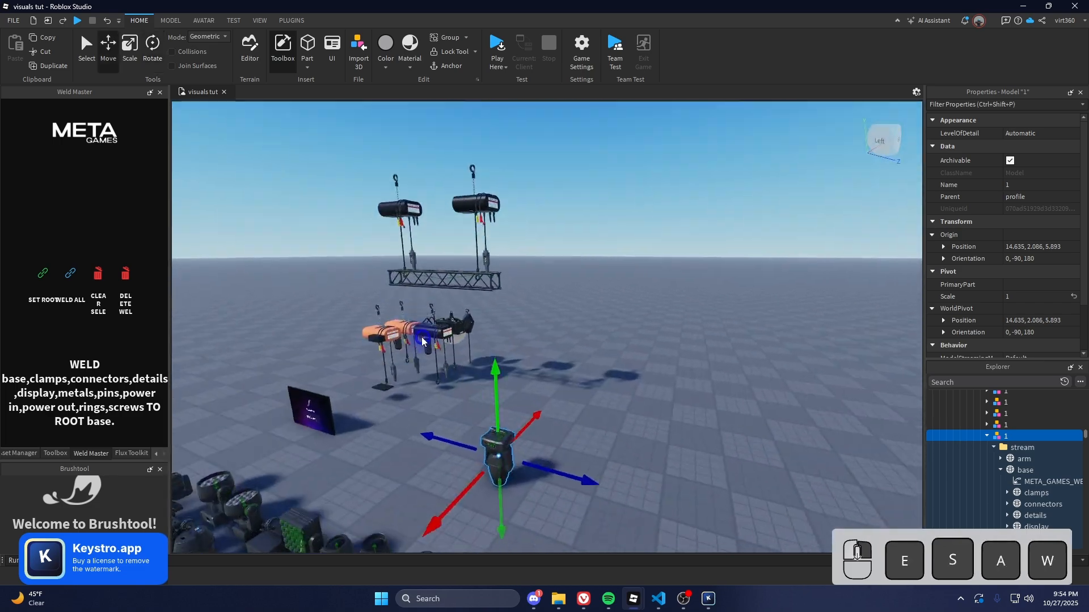
{"action": "left_click_drag", "start_coordinate": [545, 406], "coordinate": [564, 251], "text": "shift"}
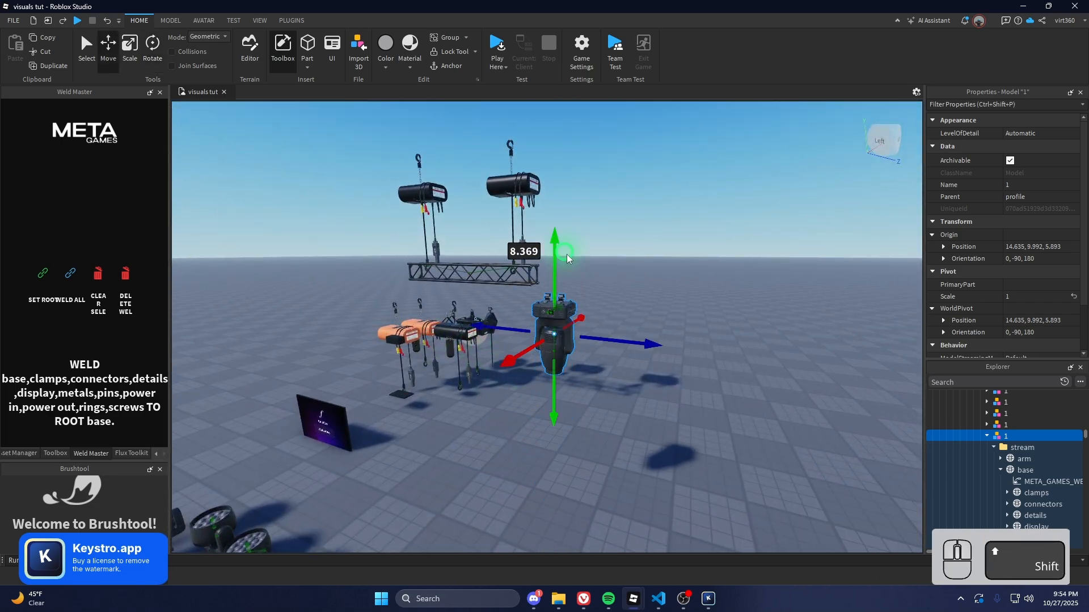
{"action": "left_click_drag", "start_coordinate": [610, 340], "coordinate": [503, 311], "text": "shift"}
Slide the fixture about 7.7 studs sideways under the truss and lower it to meet it
{"action": "key", "text": "shift+f"}
{"action": "right_click_drag", "start_coordinate": [529, 317], "coordinate": [529, 315], "text": "shift"}
{"action": "key", "text": "shift+s"}
{"action": "key", "text": "shift+d"}
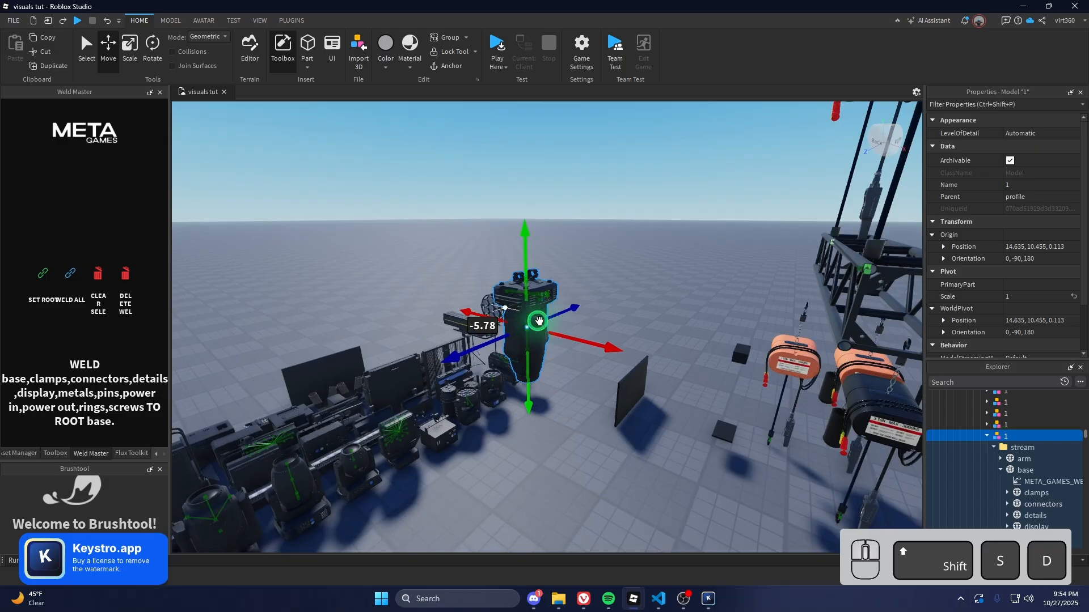
{"action": "left_click_drag", "start_coordinate": [607, 352], "coordinate": [716, 373], "text": "shift"}
{"action": "key", "text": "shift+f"}
{"action": "key", "text": "shift+s"}
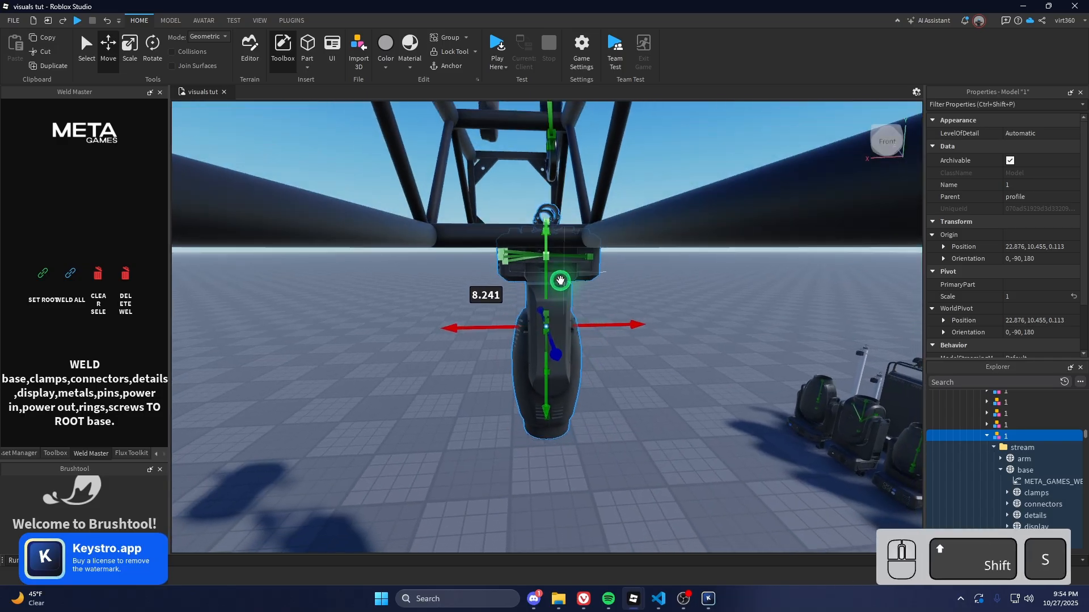
{"action": "left_click_drag", "start_coordinate": [549, 268], "coordinate": [555, 283], "text": "shift"}
{"action": "left_click_drag", "start_coordinate": [589, 338], "coordinate": [615, 345], "text": "shift"}
Fine-tune the fixture so its clamps sit on the truss pipe at about 22.72, 10.095, 0.113
{"action": "key", "text": "f"}
{"action": "mouse_move", "coordinate": [616, 344]}
{"action": "right_mouse_down"}
{"action": "mouse_move", "coordinate": [603, 342]}
{"action": "mouse_move", "coordinate": [615, 340]}
{"action": "right_mouse_up"}
{"action": "left_click_drag", "start_coordinate": [627, 342], "coordinate": [646, 346], "text": "shift"}
{"action": "left_click_drag", "start_coordinate": [589, 267], "coordinate": [586, 272], "text": "shift"}
{"action": "key", "text": "f"}
{"action": "right_click_drag", "start_coordinate": [597, 274], "coordinate": [579, 279]}
{"action": "left_click_drag", "start_coordinate": [544, 347], "coordinate": [540, 372], "text": "shift"}
Weld the fixture's clamps to the 14x14 truss from the MODEL tab
{"action": "left_click", "coordinate": [169, 26]}
{"action": "key", "text": "Escape"}
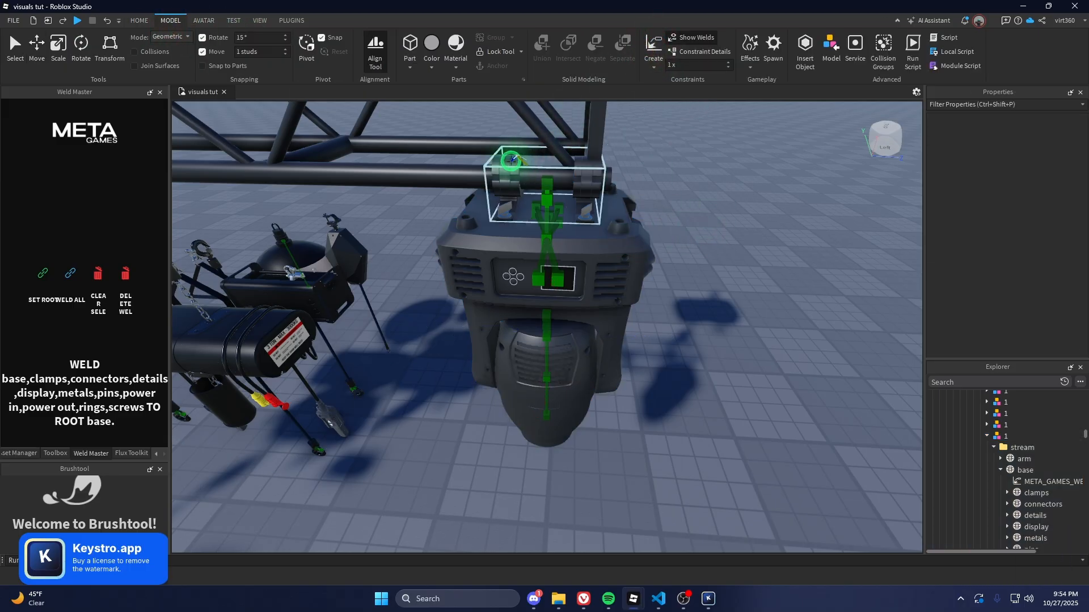
{"action": "left_click", "coordinate": [511, 161]}
{"action": "left_click", "coordinate": [426, 167]}
{"action": "right_click_drag", "start_coordinate": [550, 170], "coordinate": [551, 168]}
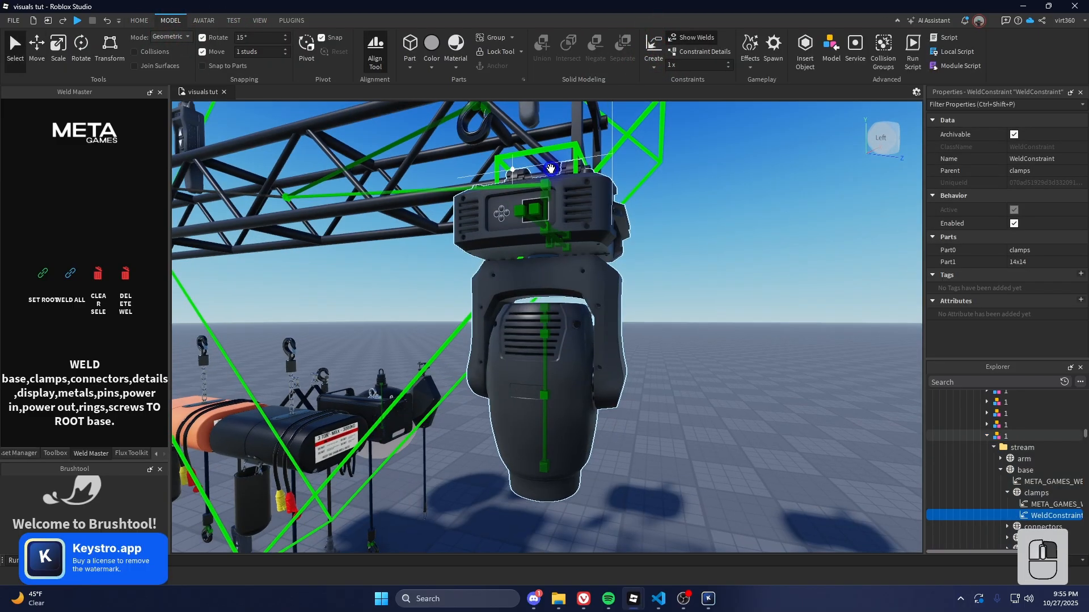
{"action": "key", "text": "shift+s"}
{"action": "key", "text": "shift+a"}
Duplicate the fixture twice, sliding the first copy along the truss
{"action": "left_click", "coordinate": [628, 274]}
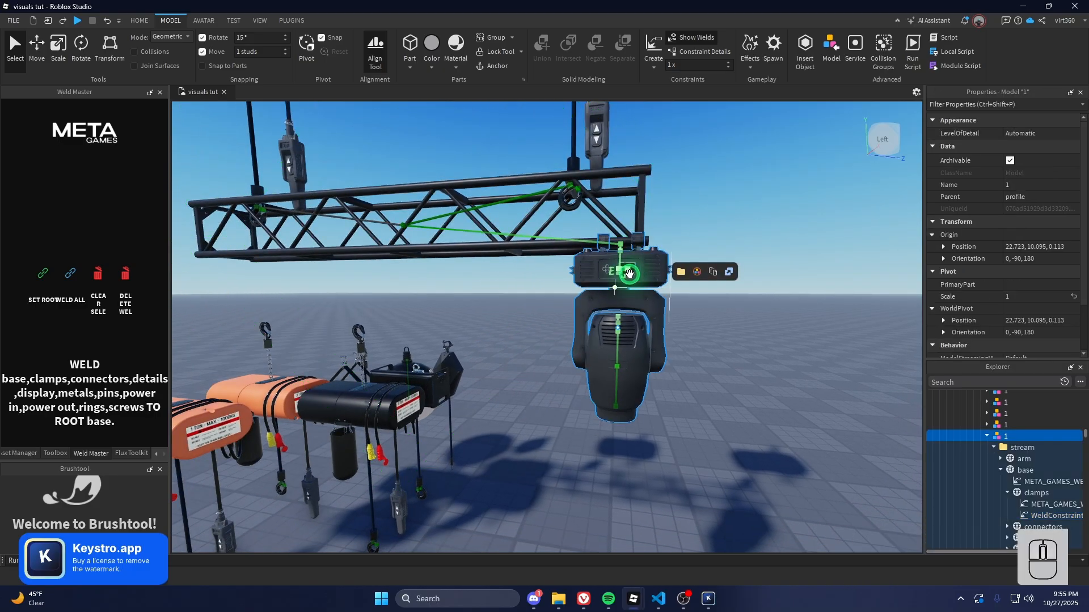
{"action": "key", "text": "2"}
{"action": "key", "text": "ctrl+d"}
{"action": "left_click_drag", "start_coordinate": [731, 324], "coordinate": [353, 308]}
{"action": "key", "text": "ctrl+d"}
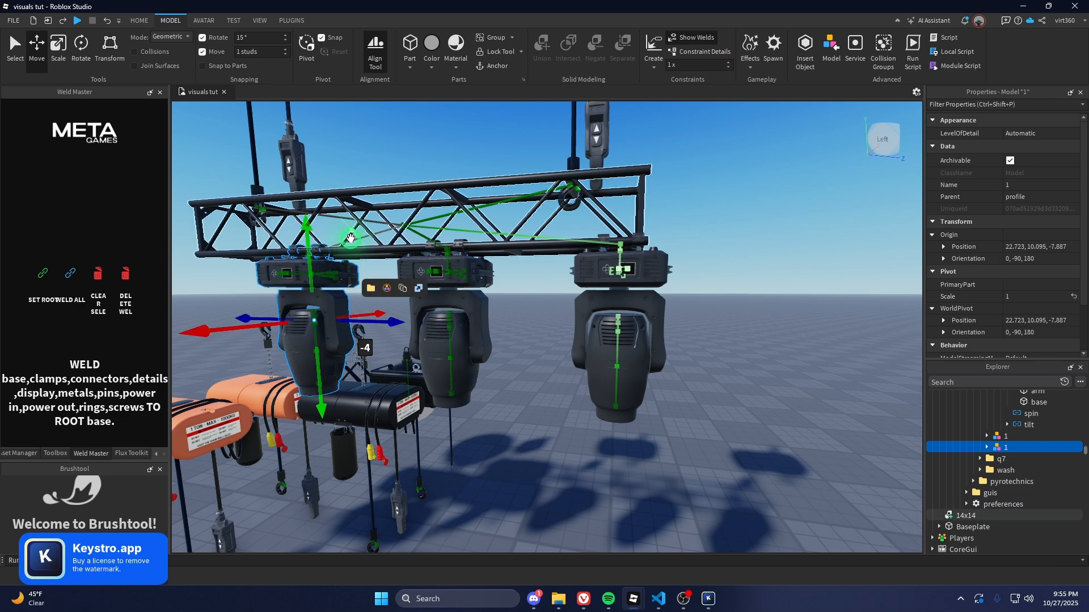
Inspect the clamp-to-truss weld by flying the camera around the truss
{"action": "left_click", "coordinate": [350, 238]}
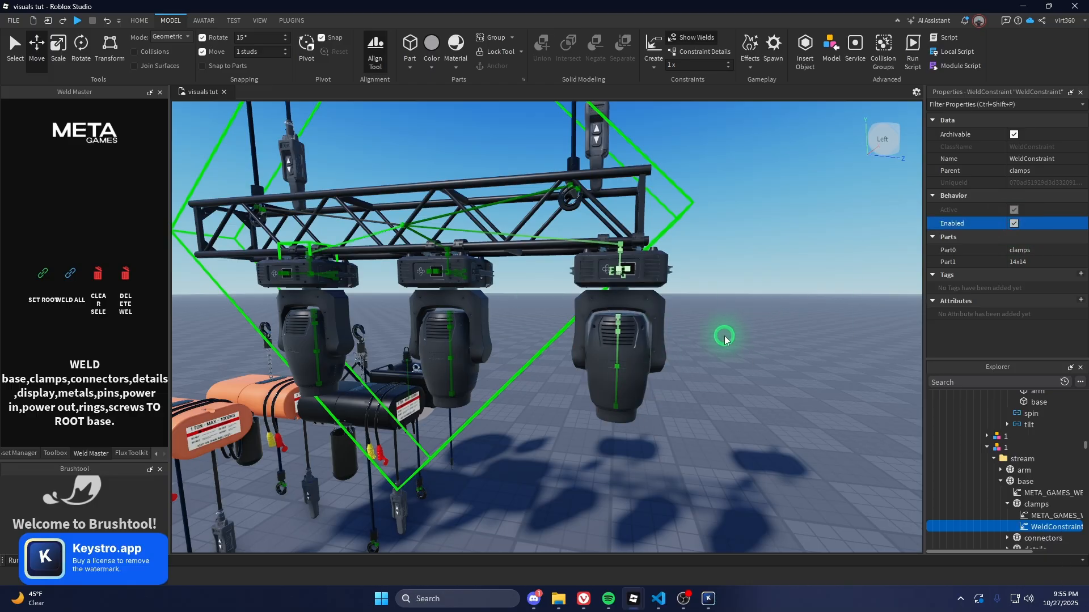
{"action": "key", "text": "a"}
{"action": "right_click_drag", "start_coordinate": [629, 310], "coordinate": [629, 311]}
{"action": "key", "text": "w"}
{"action": "key", "text": "d"}
{"action": "key", "text": "s"}
{"action": "key", "text": "e"}
{"action": "key", "text": "Escape"}
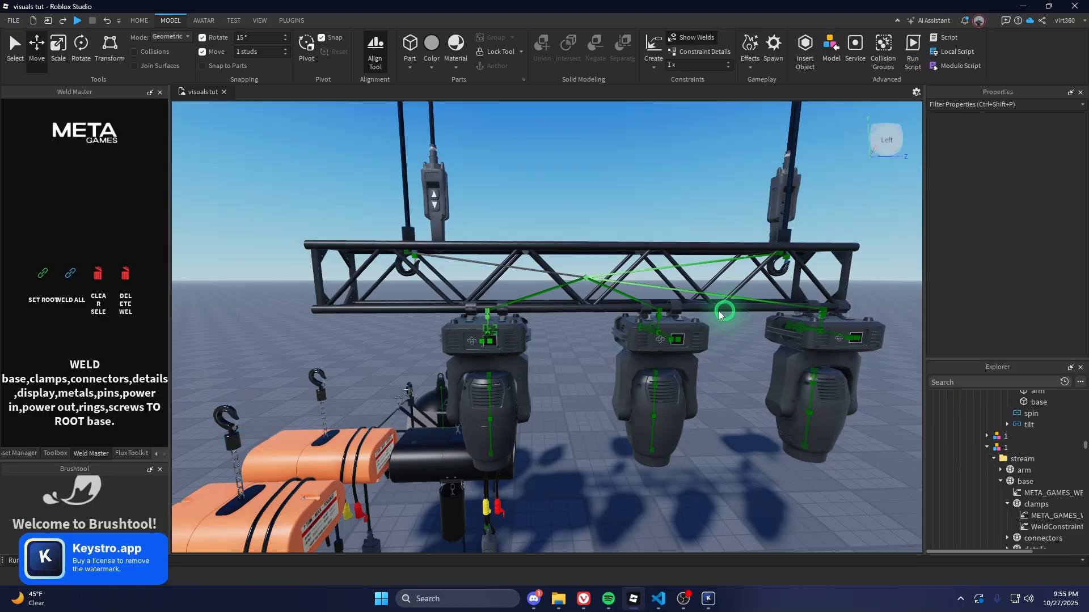
{"action": "key", "text": "w"}
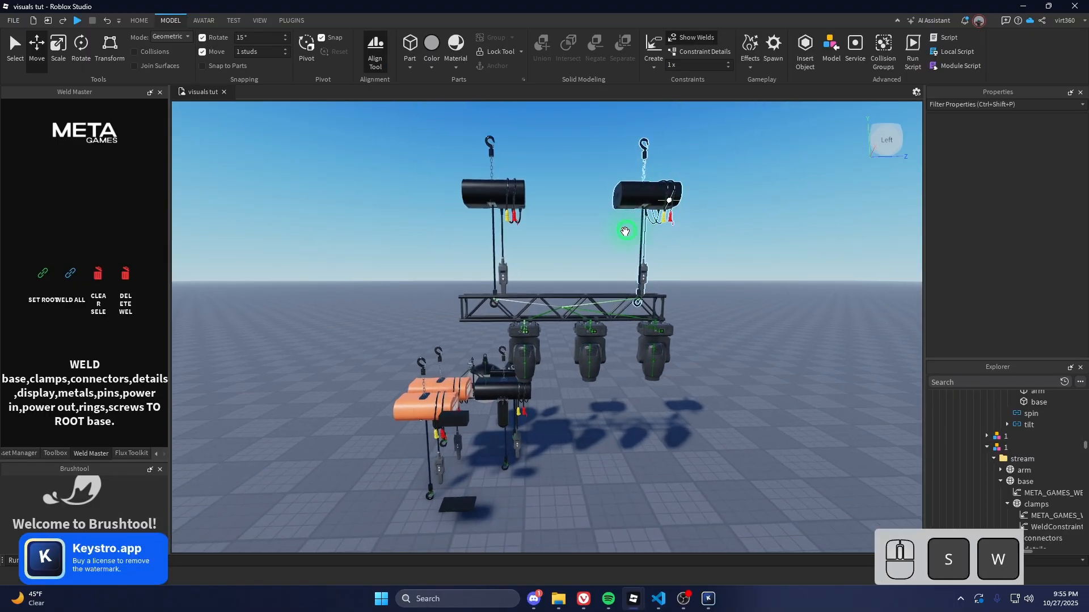
{"action": "key", "text": "q"}
{"action": "key", "text": "s"}
{"action": "key", "text": "e"}
{"action": "key", "text": "w"}
Move the flux kit panel beside the Kinetics screen
{"action": "key", "text": "s"}
{"action": "right_click_drag", "start_coordinate": [527, 302], "coordinate": [520, 290]}
{"action": "key", "text": "d"}
{"action": "key", "text": "a"}
{"action": "key", "text": "w"}
{"action": "key", "text": "e"}
{"action": "key", "text": "w"}
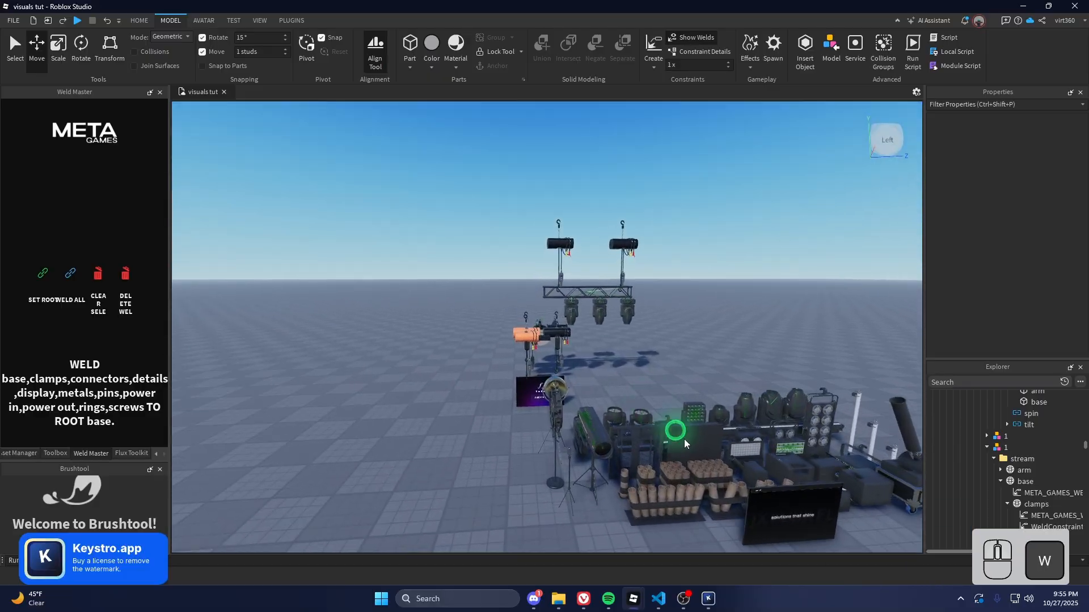
{"action": "left_click_drag", "start_coordinate": [763, 504], "coordinate": [462, 369]}
{"action": "key", "text": "shift+w"}
{"action": "key", "text": "f"}
{"action": "key", "text": "Escape"}
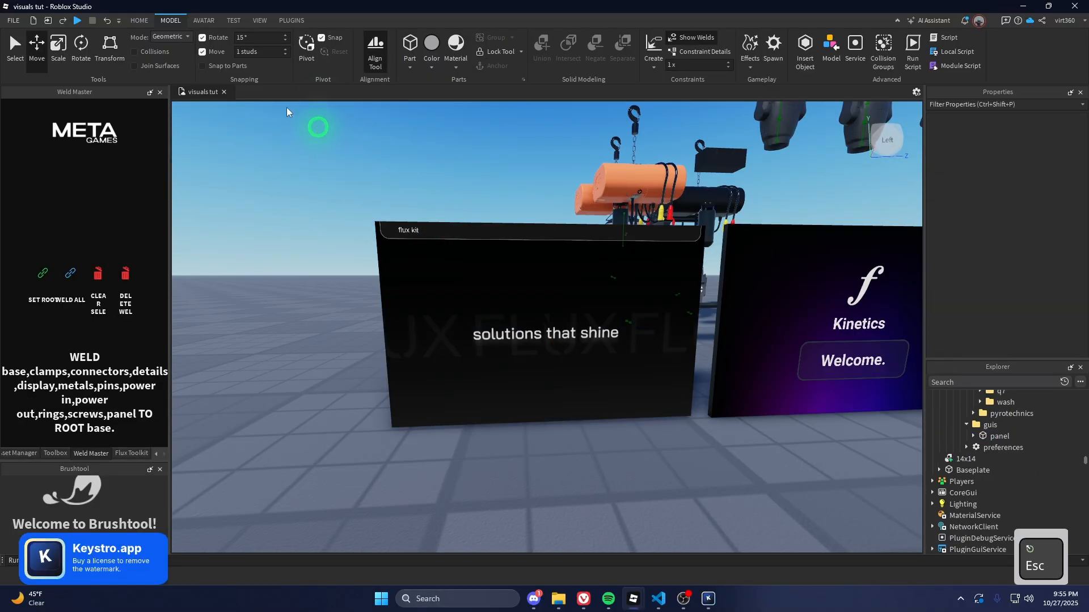
{"action": "left_click", "coordinate": [141, 21]}
{"action": "left_click", "coordinate": [493, 52]}
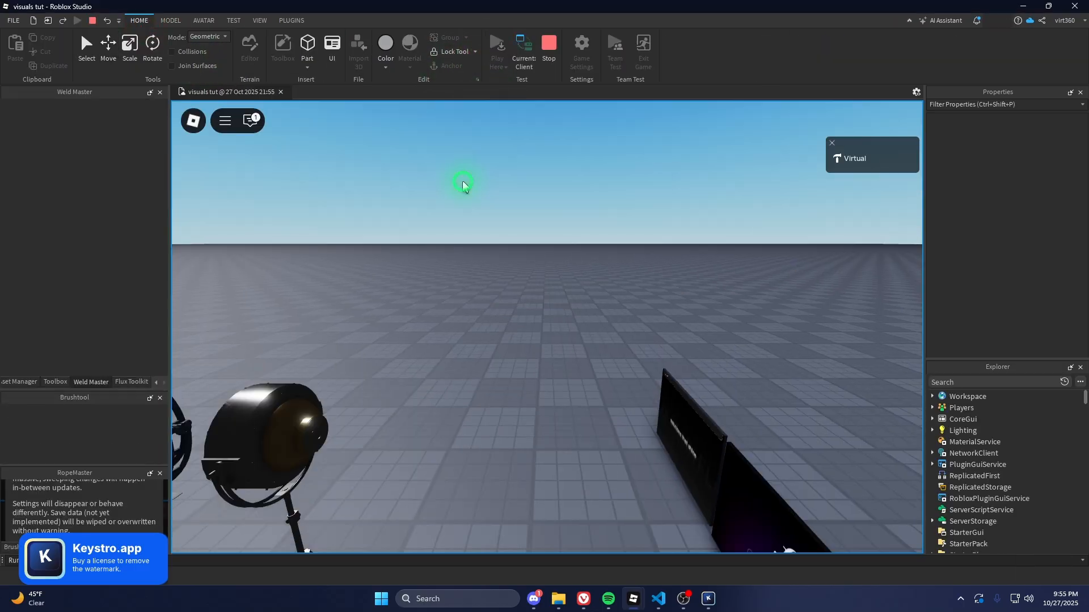
{"action": "scroll", "coordinate": [464, 186], "scroll_direction": "down", "scroll_amount": 3}
{"action": "right_click_drag", "start_coordinate": [481, 248], "coordinate": [481, 249]}
{"action": "key", "text": "w"}
{"action": "key", "text": "d"}
{"action": "key", "text": "space"}
{"action": "key", "text": "w"}
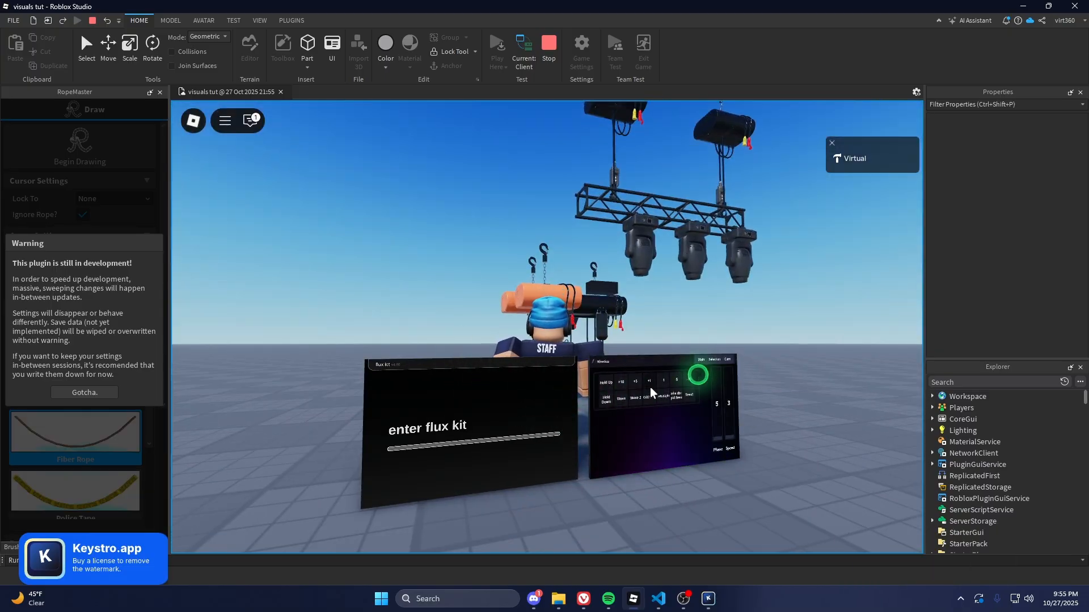
{"action": "left_click", "coordinate": [713, 363]}
{"action": "left_click", "coordinate": [620, 382]}
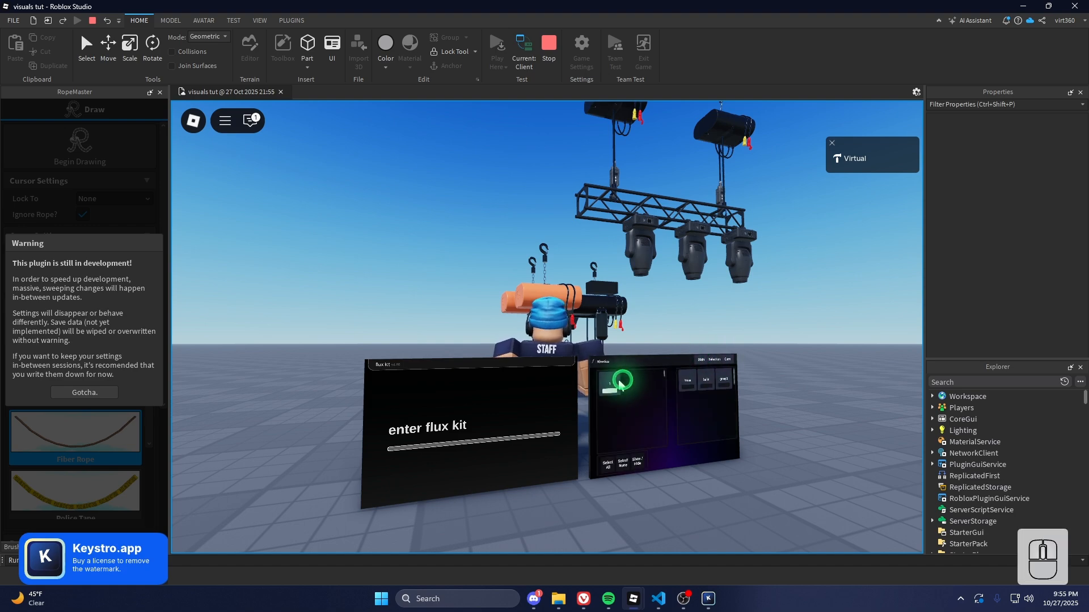
{"action": "left_click", "coordinate": [705, 363]}
{"action": "left_click_drag", "start_coordinate": [611, 407], "coordinate": [600, 394]}
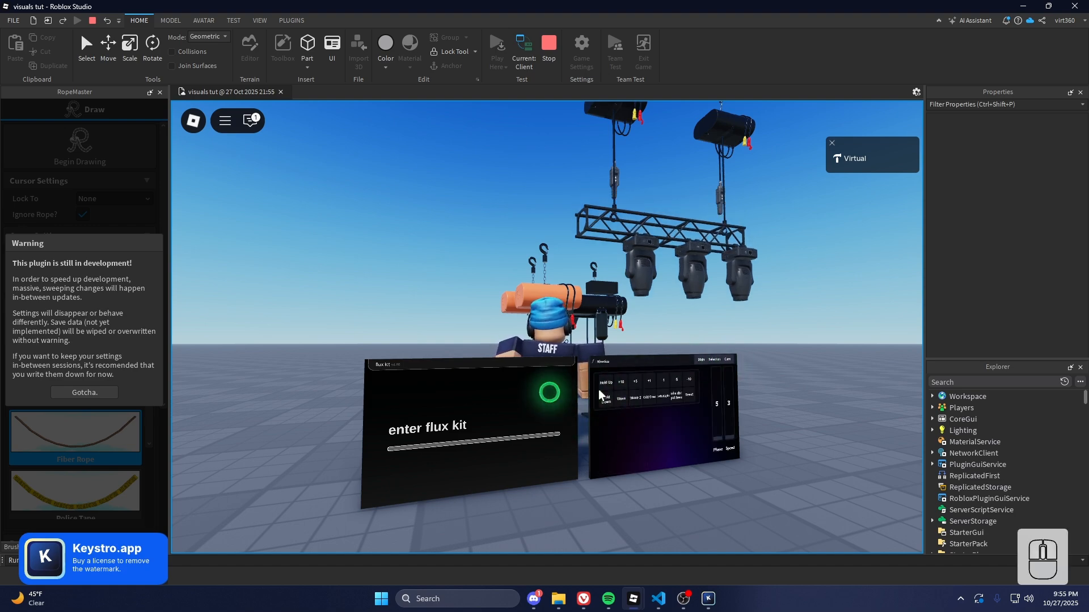
{"action": "left_click", "coordinate": [401, 380]}
{"action": "left_click", "coordinate": [414, 408]}
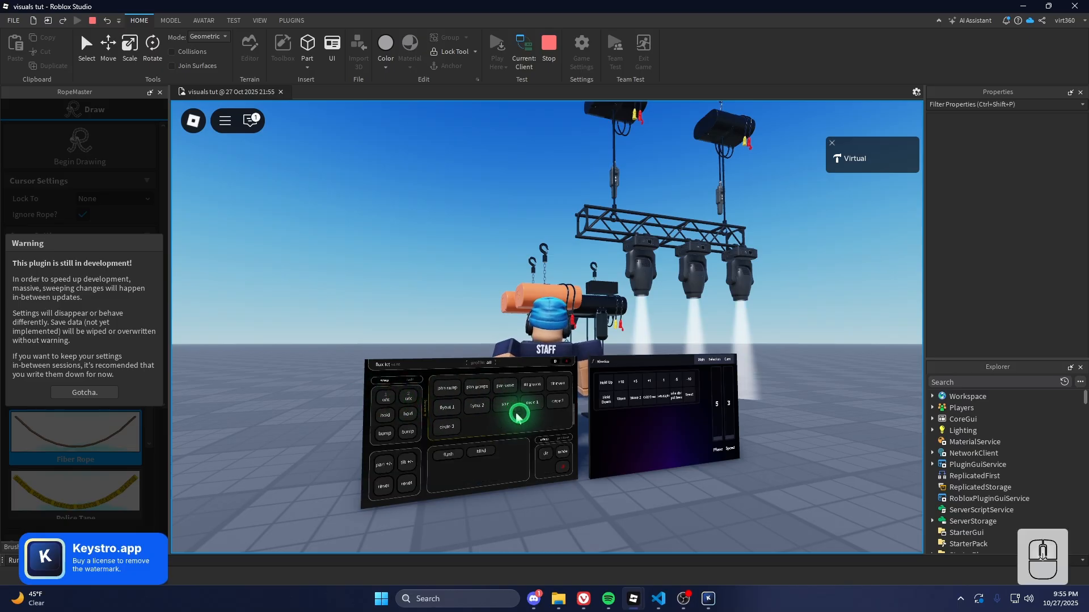
{"action": "left_click", "coordinate": [530, 411]}
{"action": "left_click", "coordinate": [629, 397]}
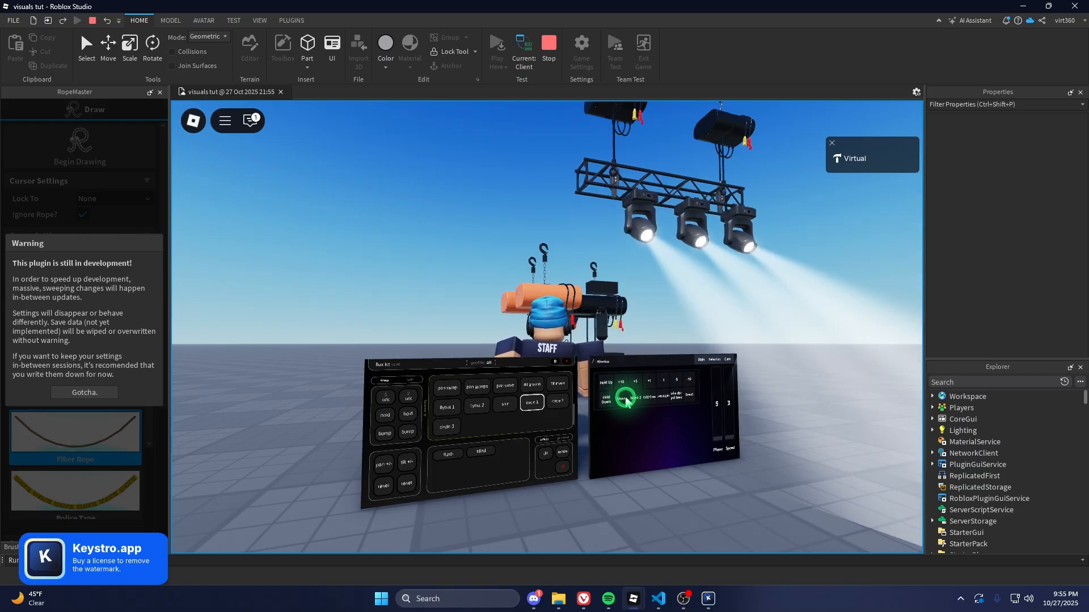
{"action": "left_click", "coordinate": [626, 398]}
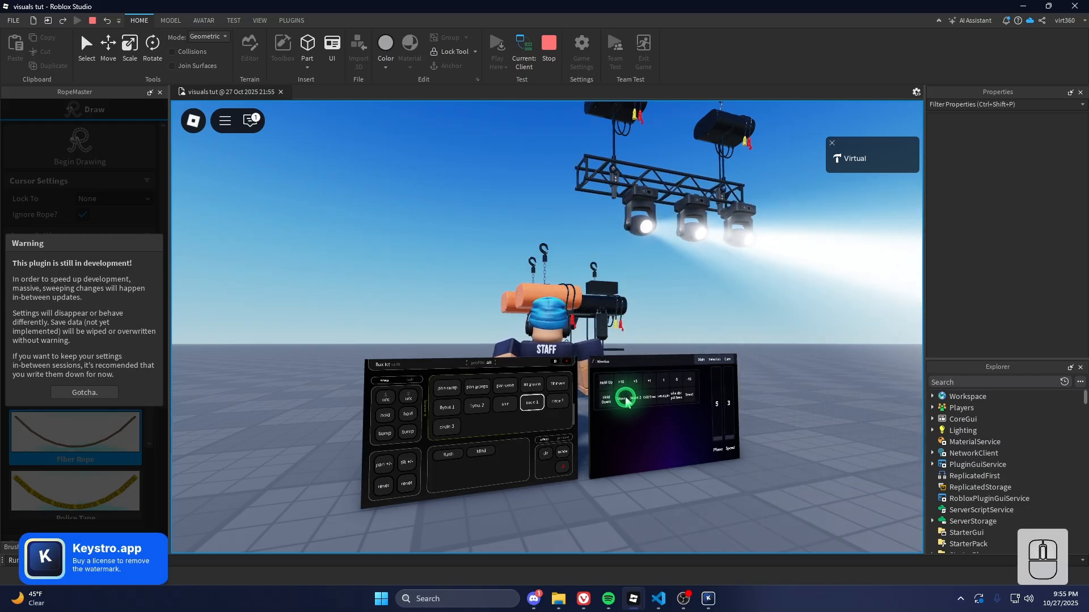
{"action": "left_click", "coordinate": [555, 53]}
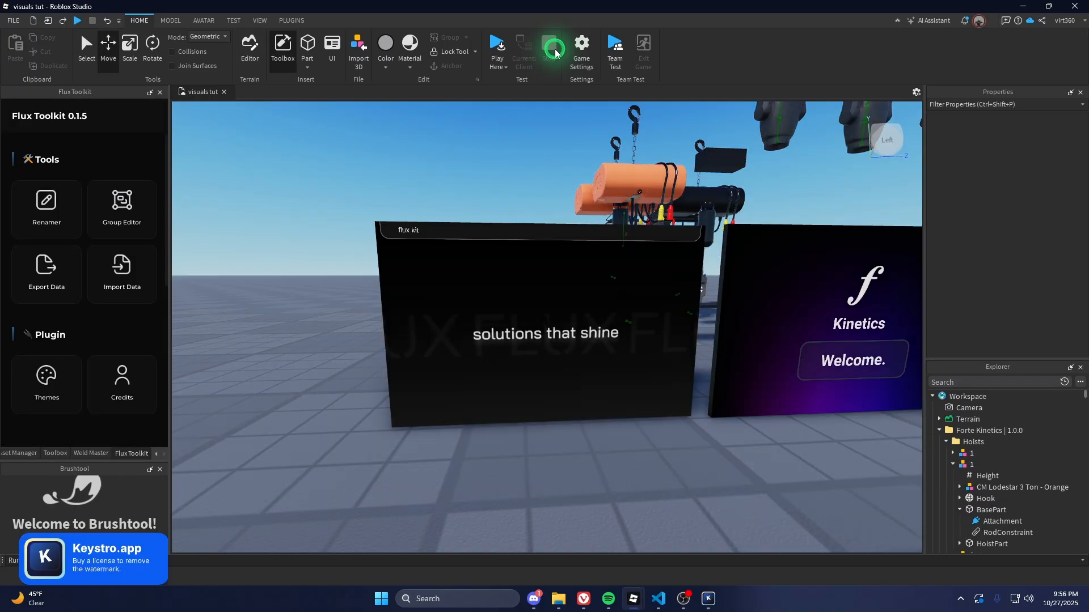
Fly the camera around the hoists and frame a hoist model
{"action": "right_click_drag", "start_coordinate": [580, 219], "coordinate": [597, 221]}
{"action": "key", "text": "s"}
{"action": "key", "text": "e"}
{"action": "key", "text": "w"}
{"action": "key", "text": "a"}
{"action": "key", "text": "d"}
{"action": "key", "text": "a"}
{"action": "key", "text": "s"}
{"action": "key", "text": "d"}
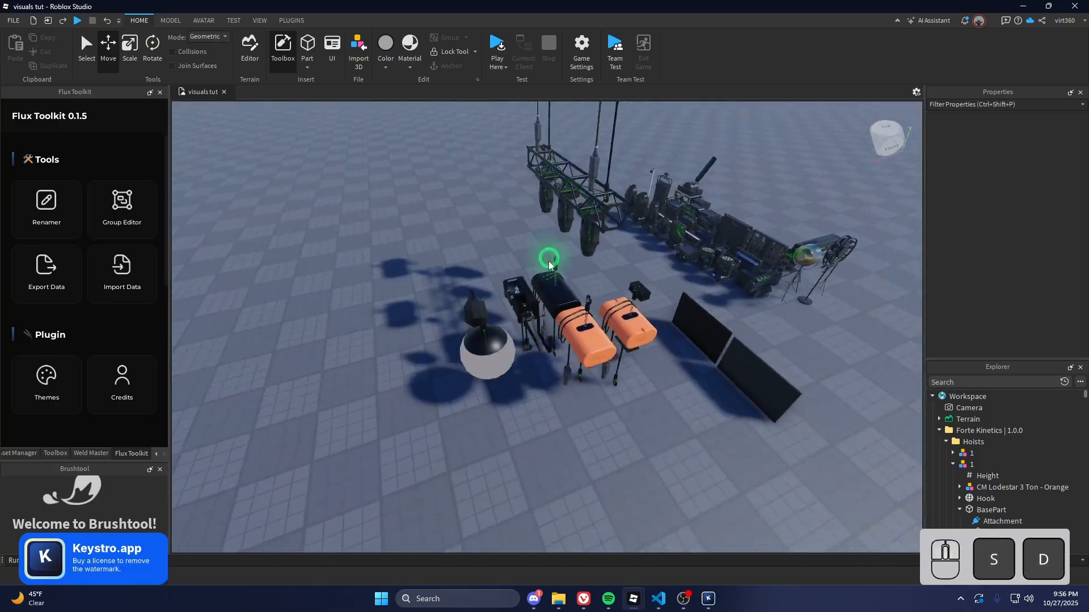
{"action": "left_click", "coordinate": [491, 305]}
{"action": "key", "text": "f"}
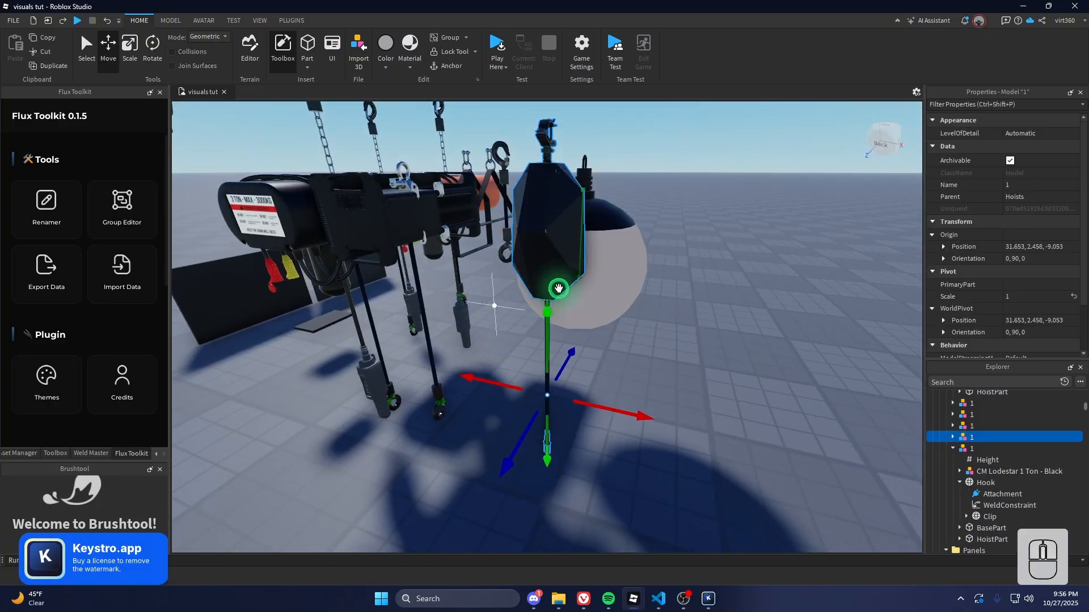
Rename the custom Q7 lamp model to '1' and move it into the q7 folder
{"action": "left_click", "coordinate": [606, 274]}
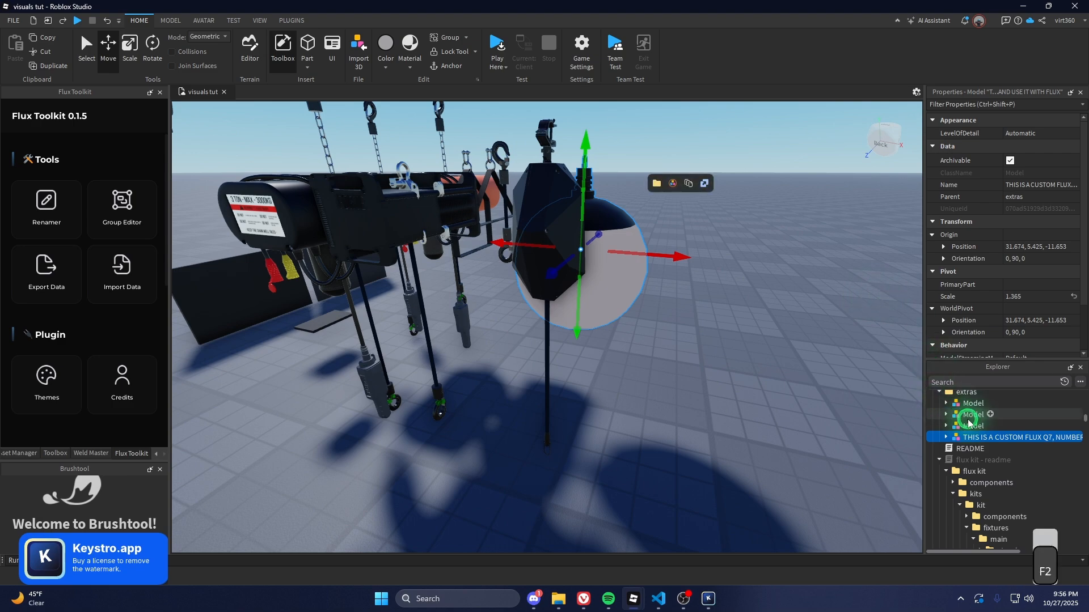
{"action": "key", "text": "F2"}
{"action": "type", "text": "1"}
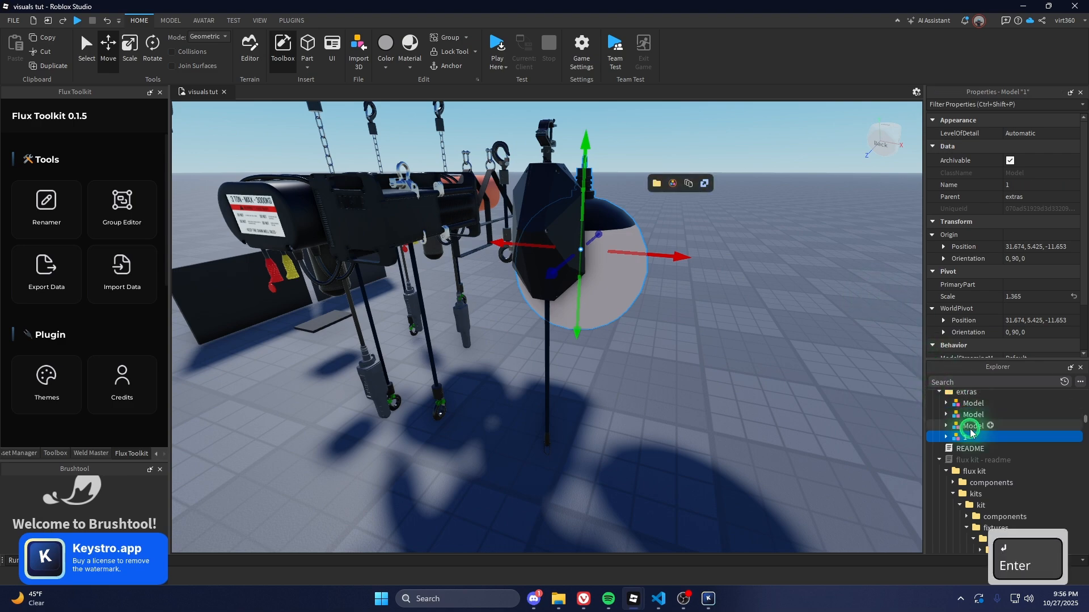
{"action": "scroll", "coordinate": [973, 454], "scroll_direction": "down", "scroll_amount": 3}
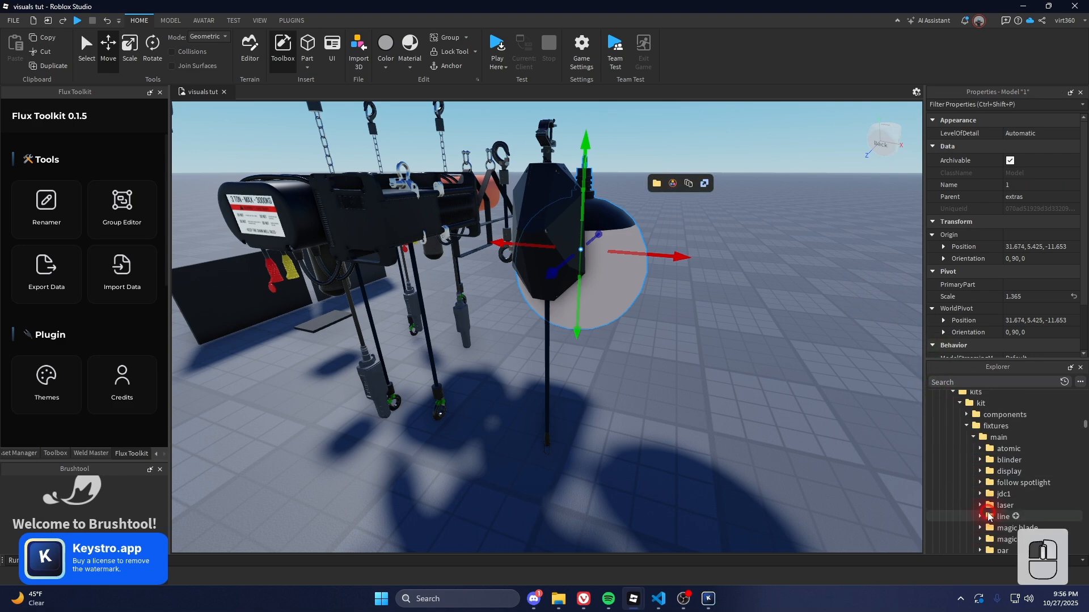
{"action": "left_click_drag", "start_coordinate": [986, 419], "coordinate": [1012, 460]}
{"action": "scroll", "coordinate": [1012, 461], "scroll_direction": "down", "scroll_amount": 4}
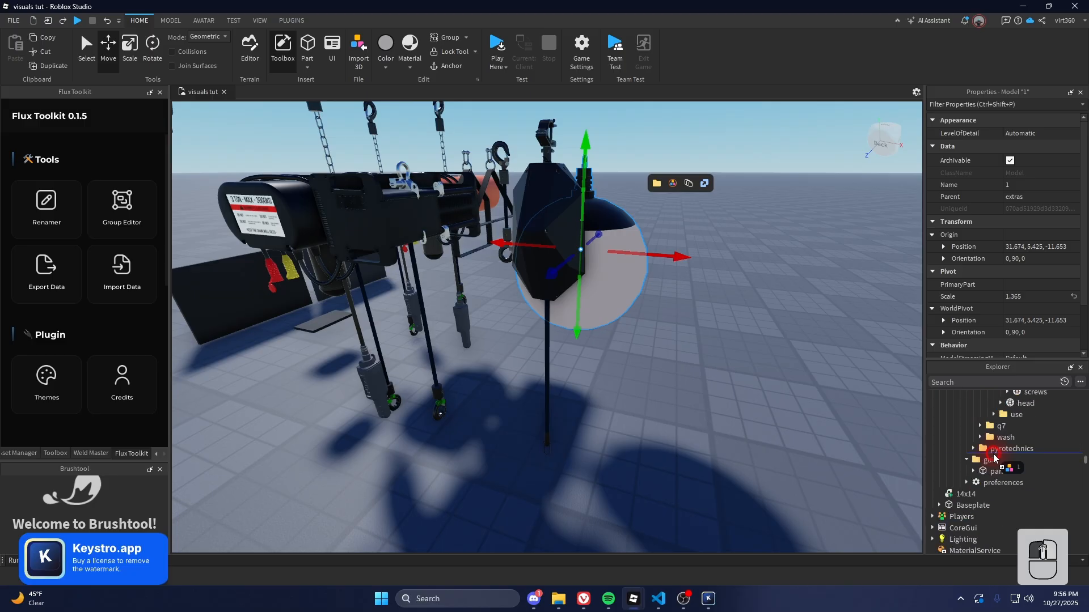
{"action": "left_click_drag", "start_coordinate": [998, 497], "coordinate": [998, 497]}
{"action": "scroll", "coordinate": [891, 452], "scroll_direction": "up", "scroll_amount": 1}
{"action": "key", "text": "f"}
{"action": "right_click_drag", "start_coordinate": [837, 441], "coordinate": [817, 442]}
{"action": "key", "text": "Escape"}
Raise the hoist model about 5.3 studs and bring the camera down over the hoists
{"action": "left_click", "coordinate": [420, 369]}
{"action": "left_click_drag", "start_coordinate": [420, 356], "coordinate": [431, 112]}
{"action": "key", "text": "f"}
{"action": "right_click_drag", "start_coordinate": [551, 244], "coordinate": [586, 281]}
{"action": "key", "text": "shift+s"}
{"action": "key", "text": "shift+w"}
{"action": "scroll", "coordinate": [815, 344], "scroll_direction": "up", "scroll_amount": 2}
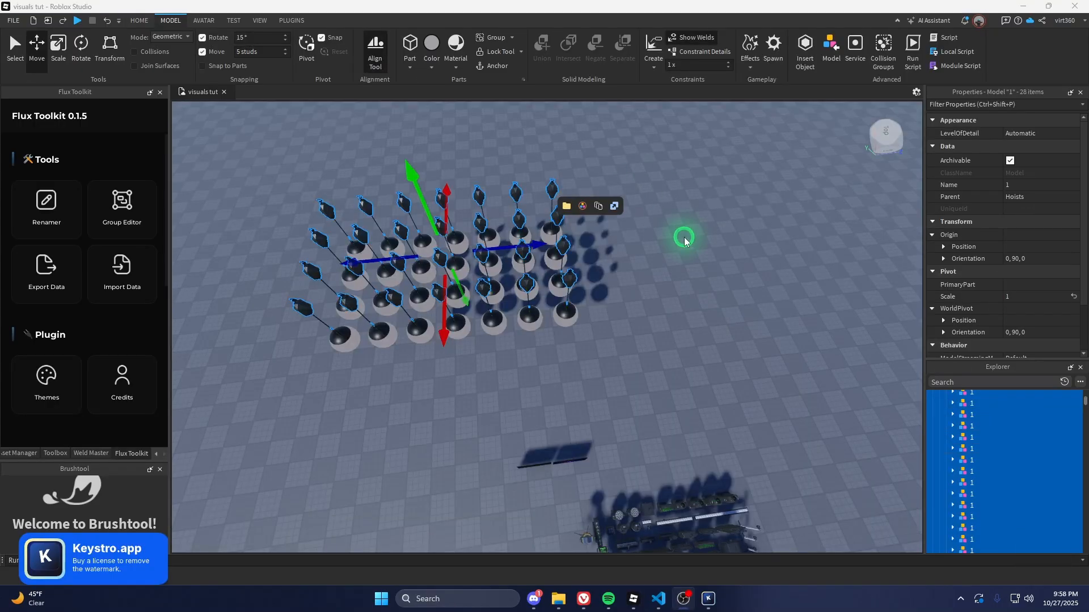
{"action": "right_click_drag", "start_coordinate": [682, 225], "coordinate": [677, 220]}
{"action": "key", "text": "q"}
{"action": "key", "text": "w"}
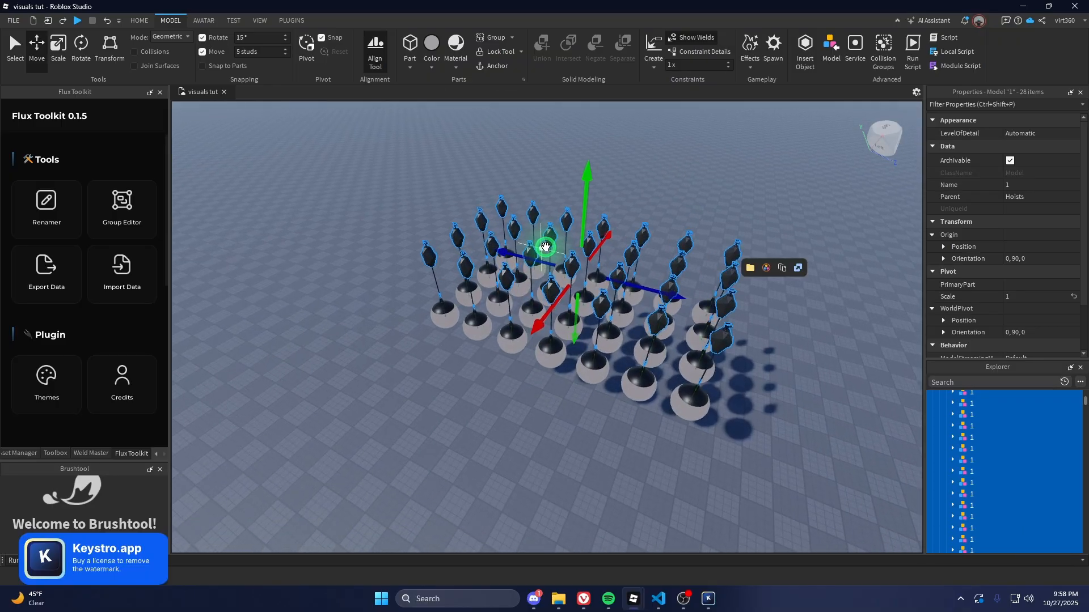
In Flux Toolkit's Renamer, set Rename Mode to Axis and Axis Direction to +X (left to right)
{"action": "scroll", "coordinate": [235, 254], "scroll_direction": "down", "scroll_amount": 2}
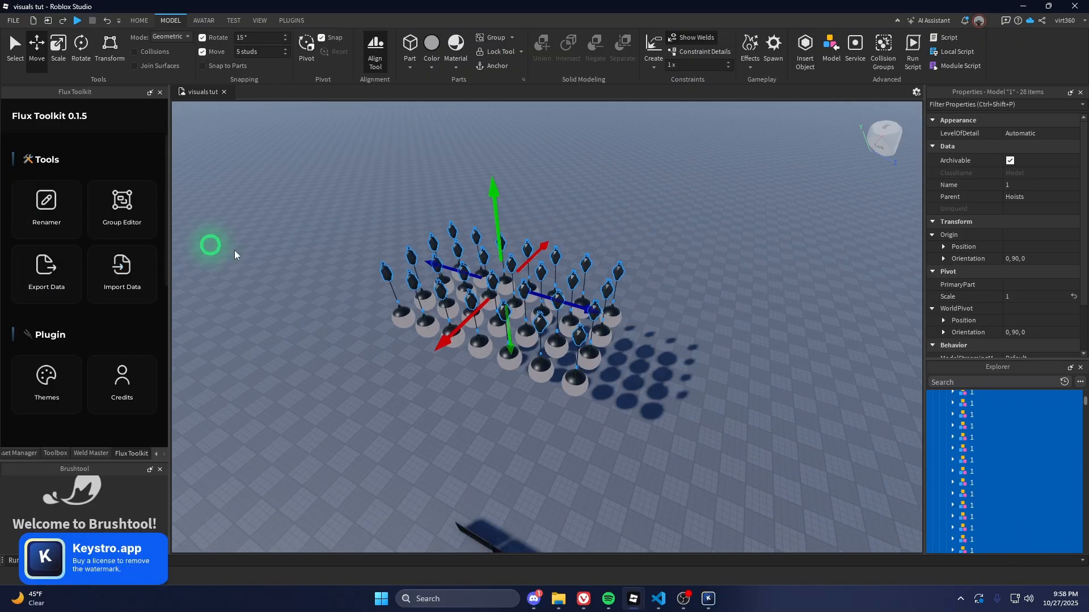
{"action": "scroll", "coordinate": [235, 255], "scroll_direction": "up", "scroll_amount": 1}
{"action": "left_click", "coordinate": [47, 210]}
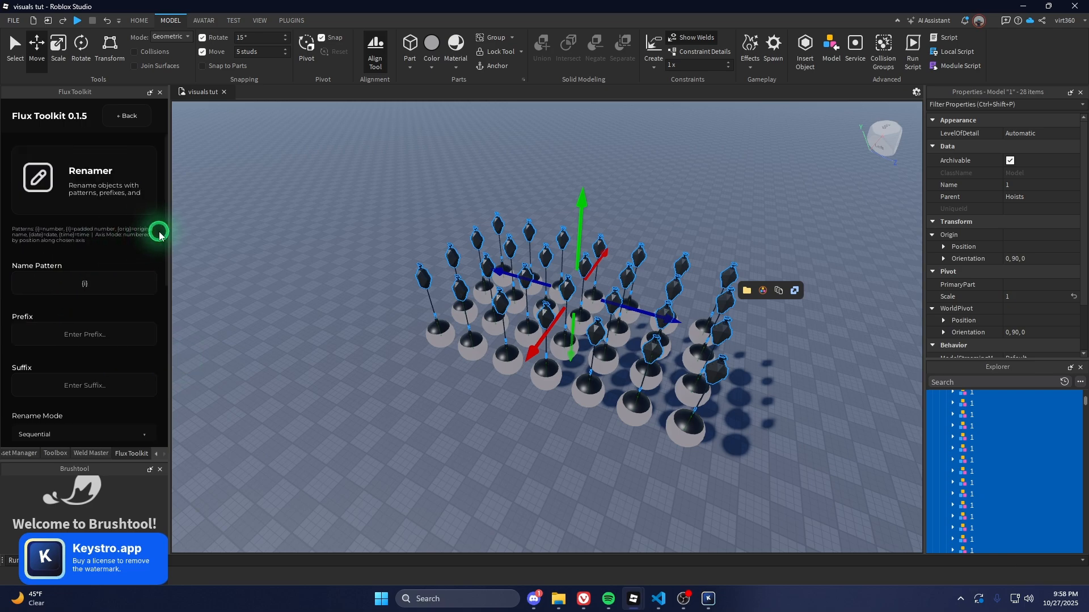
{"action": "scroll", "coordinate": [93, 289], "scroll_direction": "down", "scroll_amount": 3}
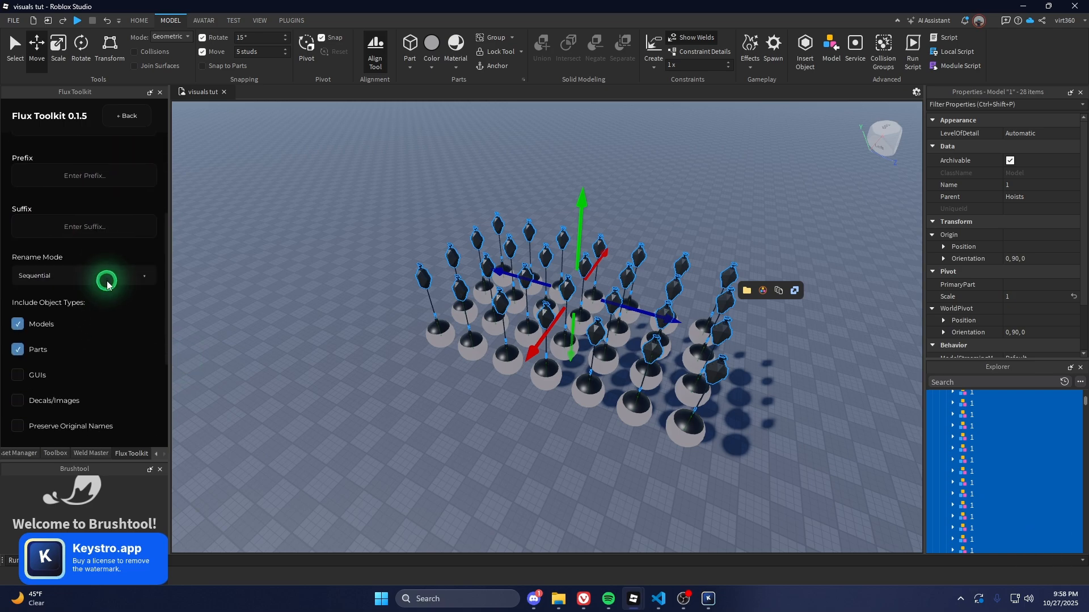
{"action": "left_click", "coordinate": [108, 282]}
{"action": "left_click", "coordinate": [82, 331]}
{"action": "left_click", "coordinate": [100, 367]}
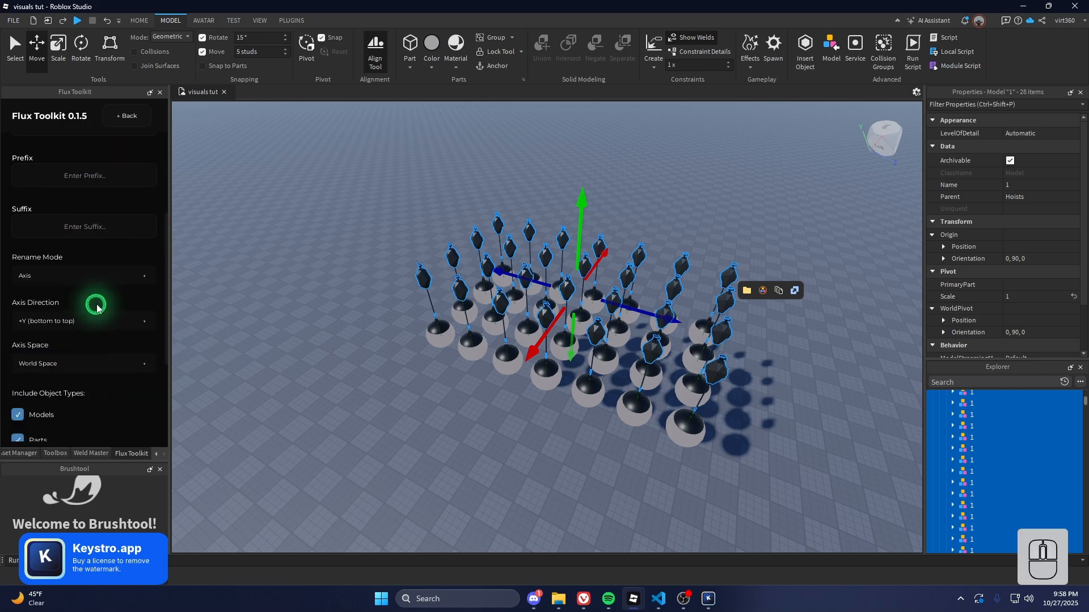
{"action": "left_click", "coordinate": [95, 336]}
{"action": "left_click", "coordinate": [93, 377]}
{"action": "scroll", "coordinate": [85, 377], "scroll_direction": "down", "scroll_amount": 3}
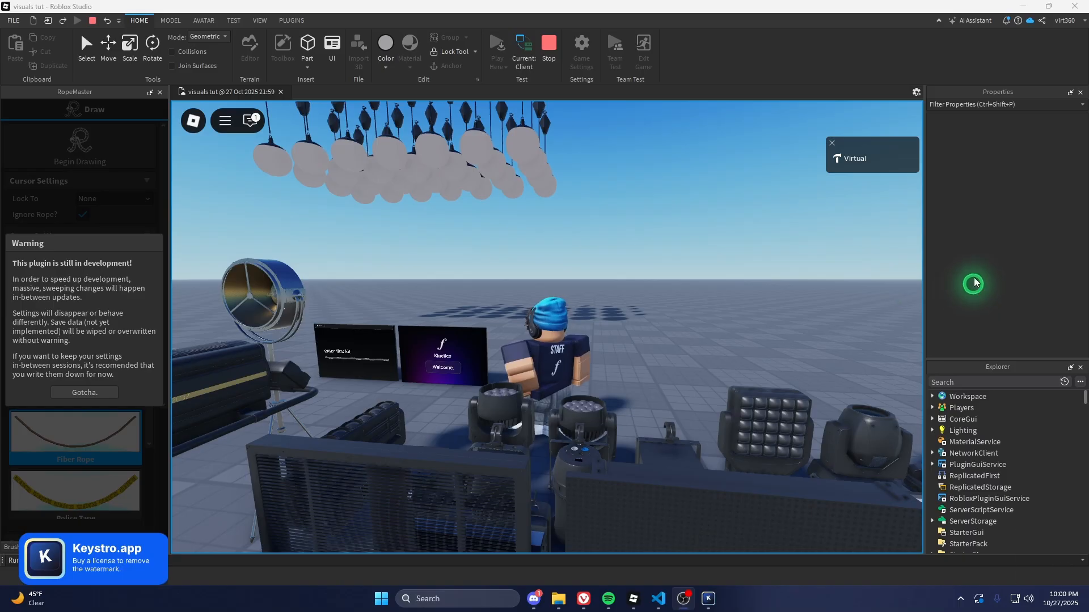
Walk to the screens, enter the flux kit panel and close the whitelist window
{"action": "key", "text": "a"}
{"action": "key", "text": "w"}
{"action": "left_click", "coordinate": [439, 400]}
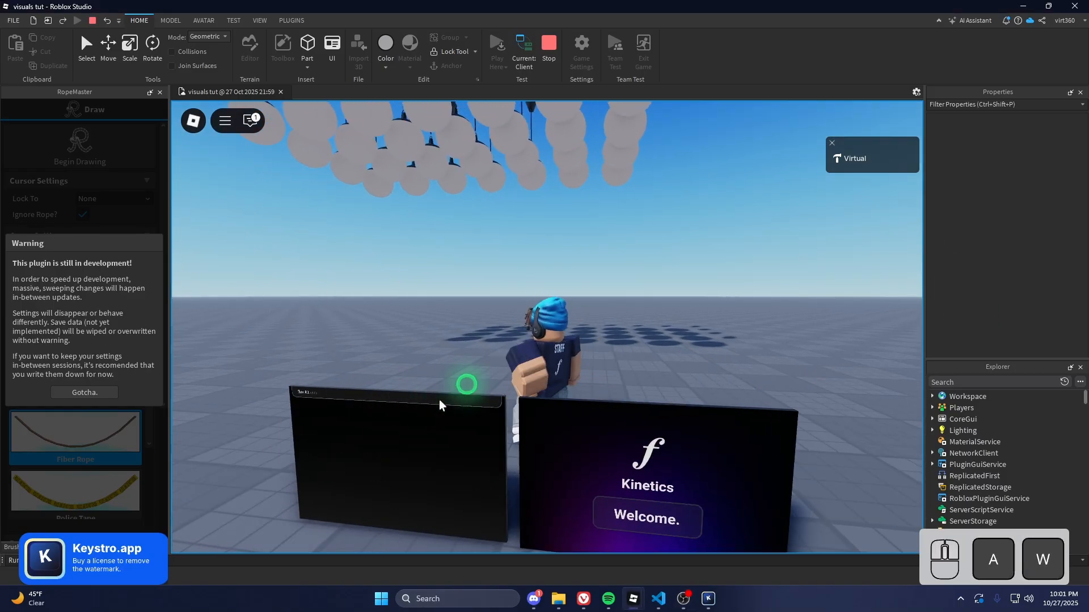
{"action": "mouse_move", "coordinate": [640, 600]}
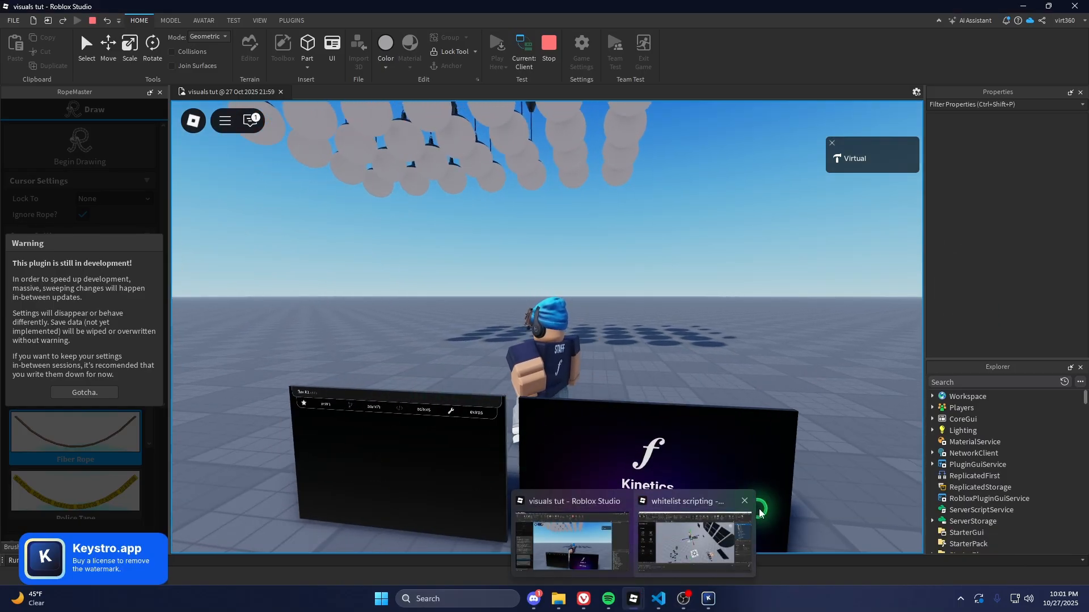
{"action": "left_click", "coordinate": [745, 501]}
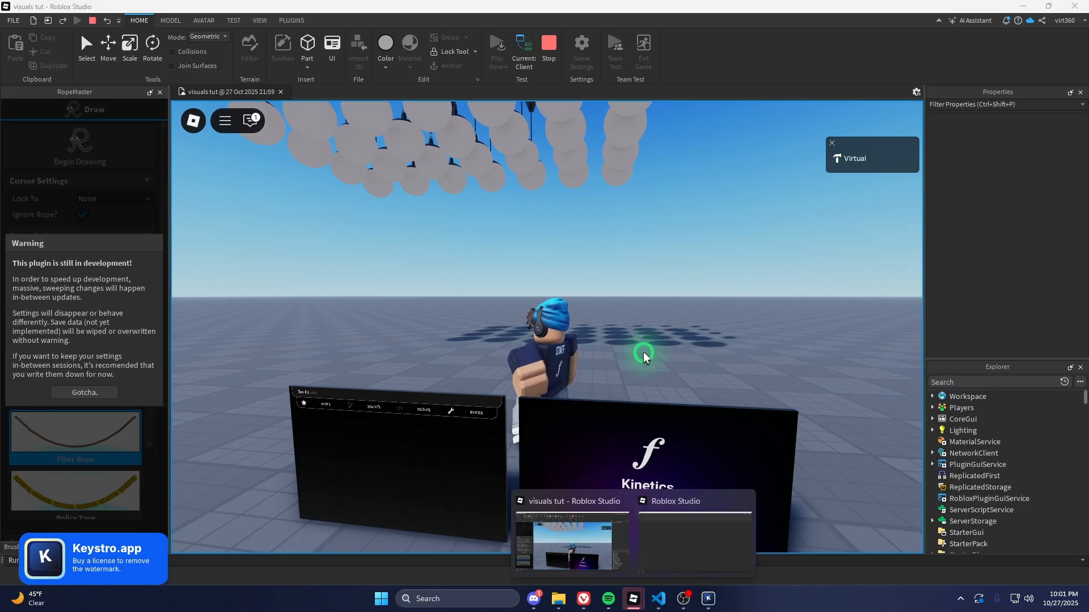
{"action": "right_click_drag", "start_coordinate": [522, 359], "coordinate": [528, 340]}
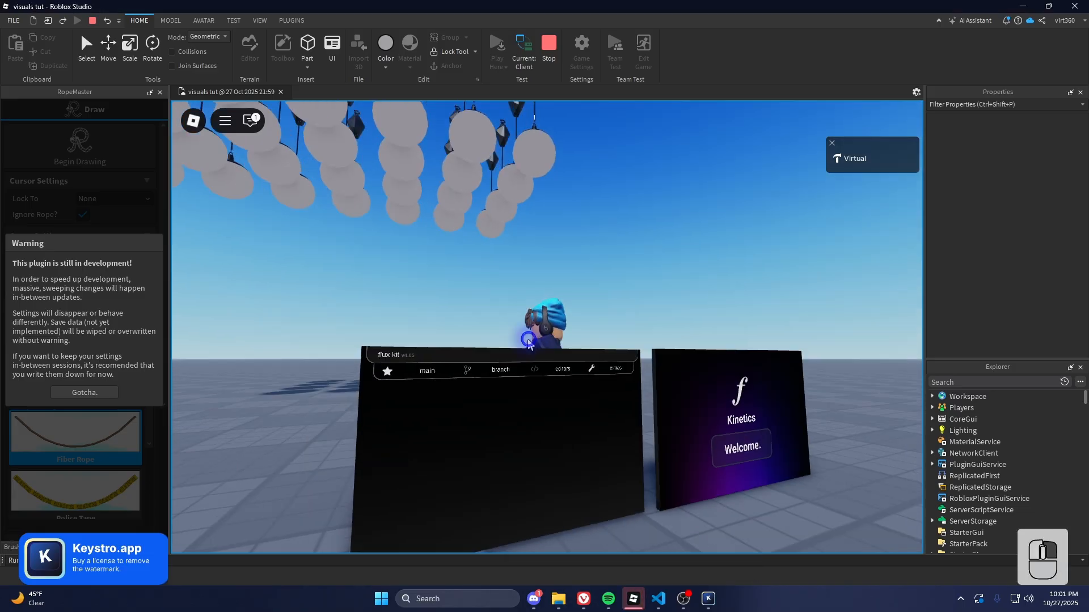
Colour the q7 fixture group purple from the colour wheel
{"action": "left_click", "coordinate": [432, 384]}
{"action": "left_click", "coordinate": [587, 458]}
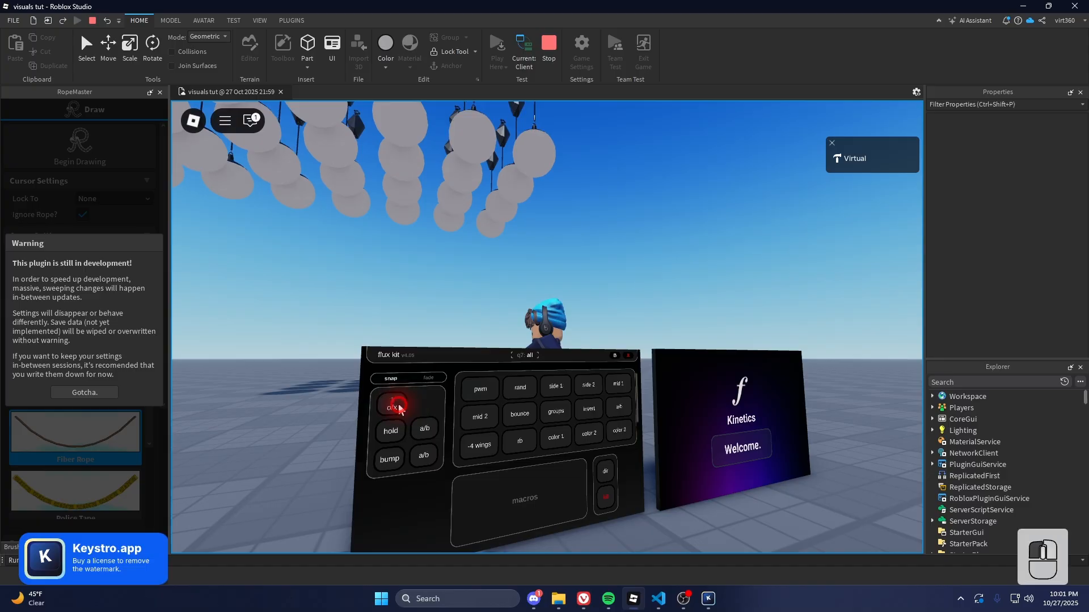
{"action": "left_click", "coordinate": [615, 358]}
{"action": "left_click", "coordinate": [402, 449]}
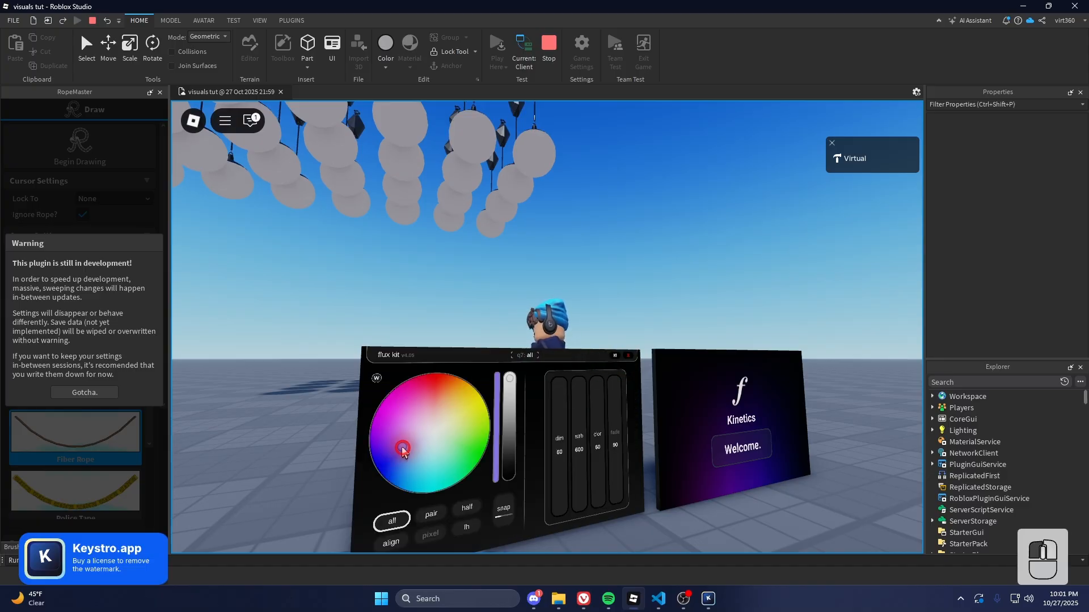
{"action": "left_click", "coordinate": [555, 358]}
Start the side 2 chase and open the Kinetics board's Selection page
{"action": "right_click_drag", "start_coordinate": [672, 307], "coordinate": [673, 308]}
{"action": "left_click", "coordinate": [421, 371]}
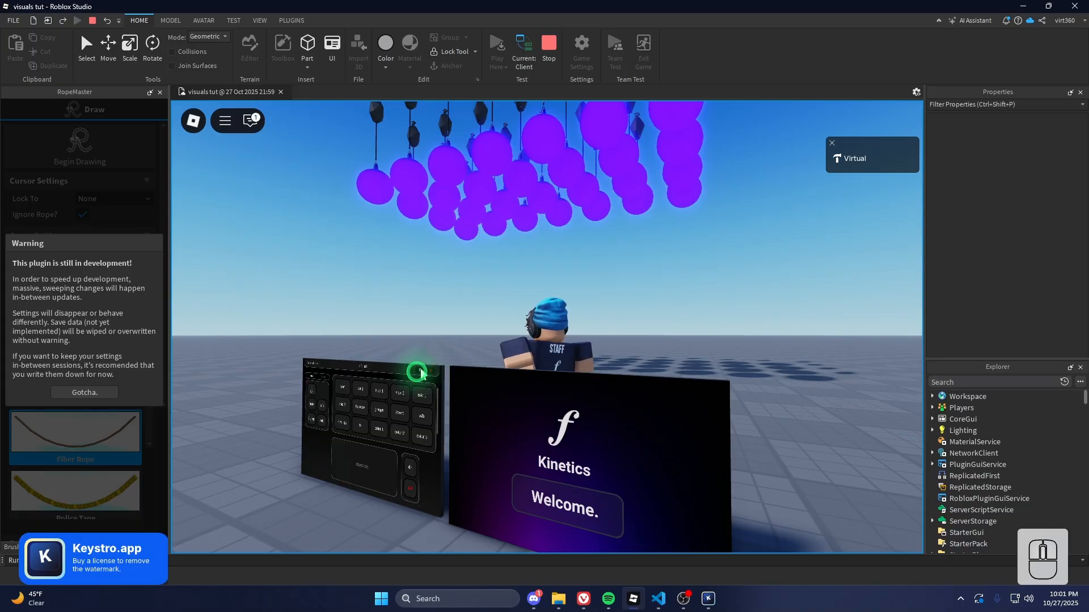
{"action": "left_click", "coordinate": [399, 394]}
{"action": "right_click_drag", "start_coordinate": [531, 311], "coordinate": [531, 314]}
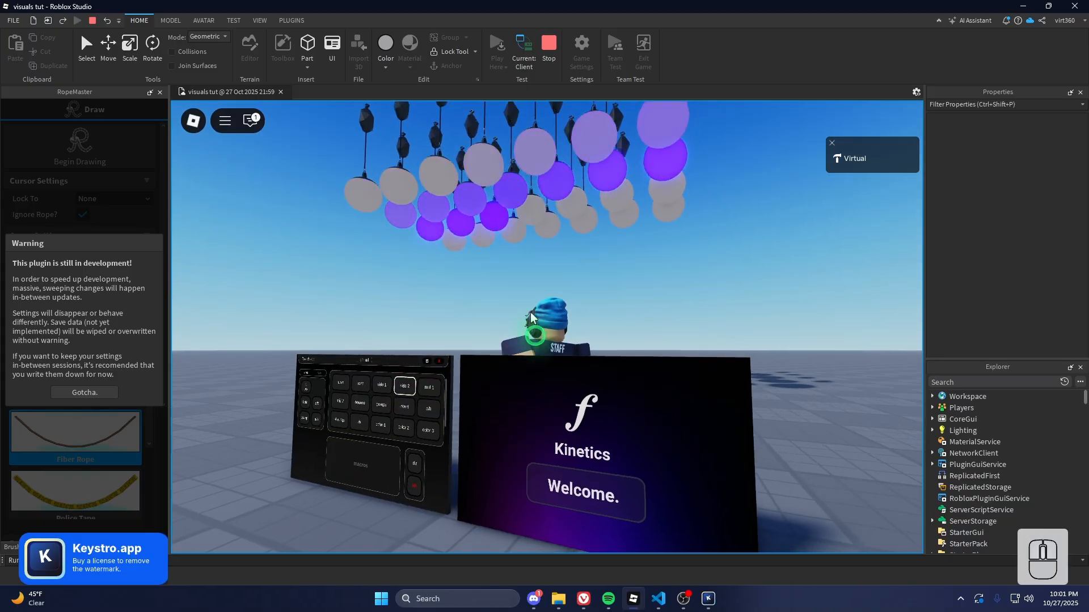
{"action": "left_click", "coordinate": [556, 479]}
{"action": "left_click", "coordinate": [687, 369]}
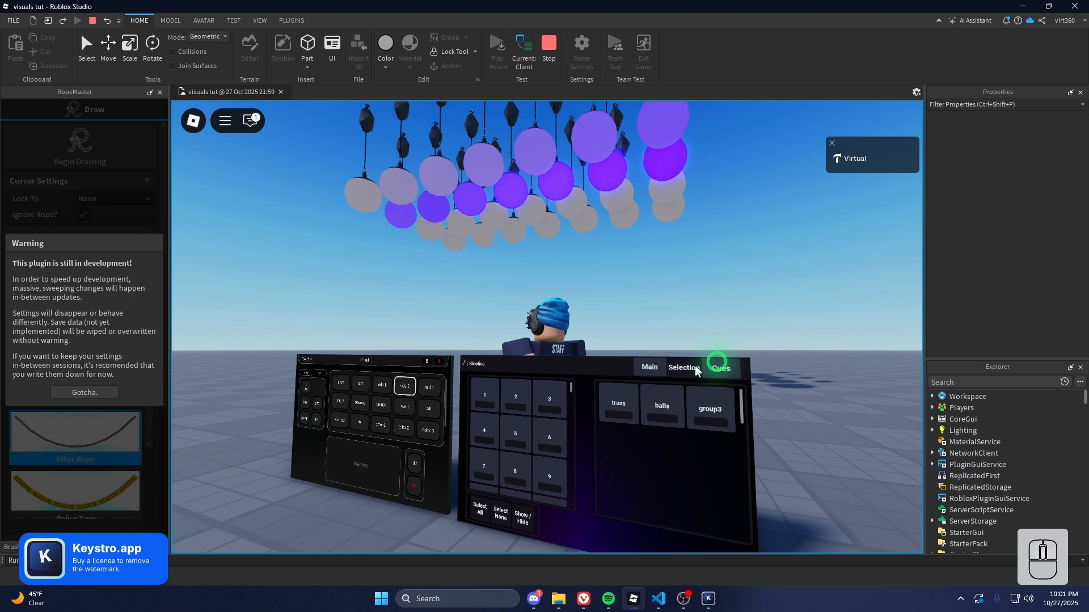
Toggle Select All/None, then show and hide the number labels on the lights
{"action": "scroll", "coordinate": [555, 318], "scroll_direction": "down", "scroll_amount": 3}
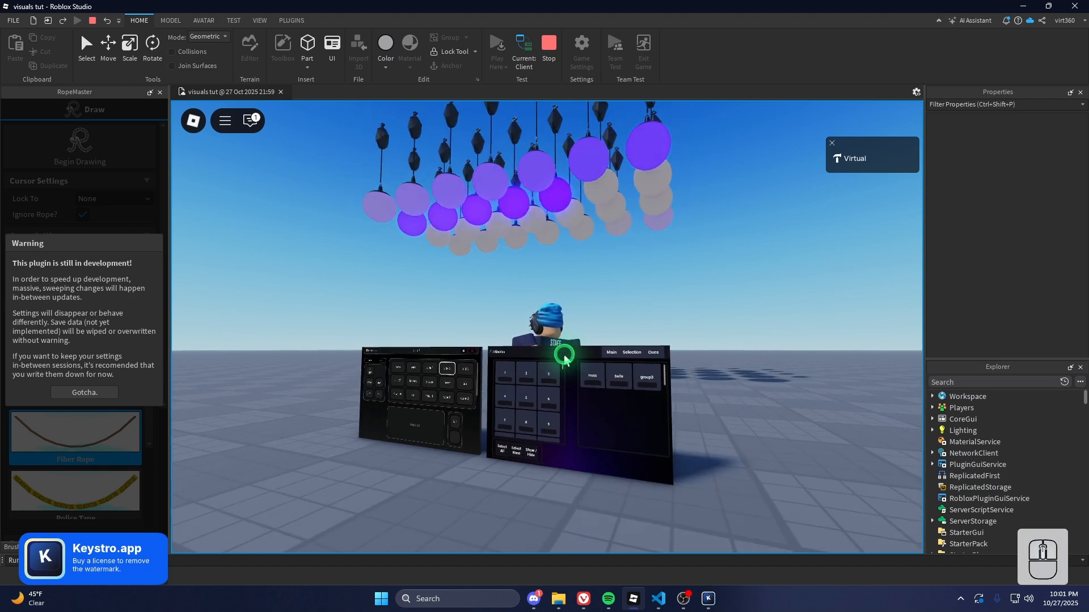
{"action": "scroll", "coordinate": [572, 359], "scroll_direction": "up", "scroll_amount": 2}
{"action": "scroll", "coordinate": [587, 374], "scroll_direction": "down", "scroll_amount": 1}
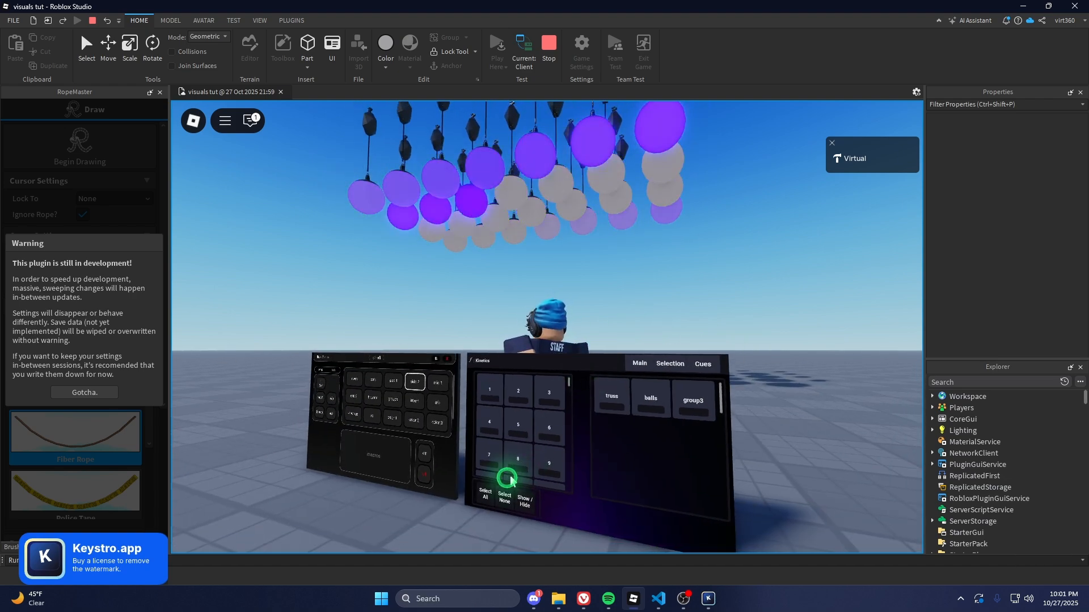
{"action": "left_click", "coordinate": [486, 495]}
{"action": "left_click", "coordinate": [504, 499]}
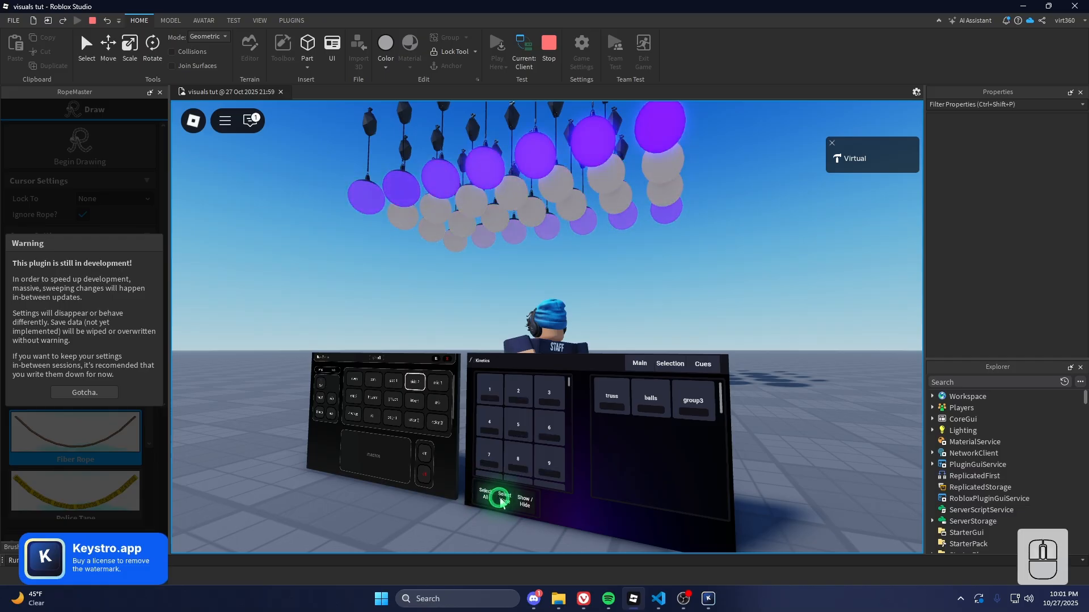
{"action": "left_click", "coordinate": [523, 502]}
{"action": "right_click_drag", "start_coordinate": [537, 273], "coordinate": [537, 276]}
{"action": "left_click", "coordinate": [564, 415]}
{"action": "left_click", "coordinate": [562, 430]}
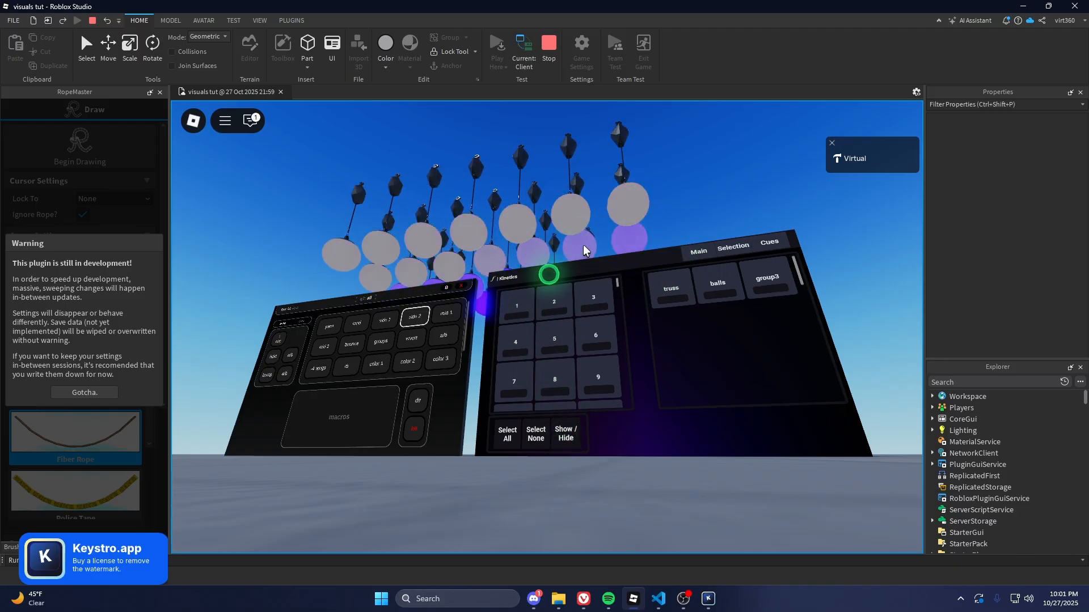
Select groups 1–4 and trigger the Hold Down effect
{"action": "left_click", "coordinate": [514, 308]}
{"action": "left_click", "coordinate": [553, 305]}
{"action": "left_click", "coordinate": [601, 297]}
{"action": "left_click", "coordinate": [517, 342]}
{"action": "left_click", "coordinate": [698, 251]}
{"action": "left_click", "coordinate": [513, 325]}
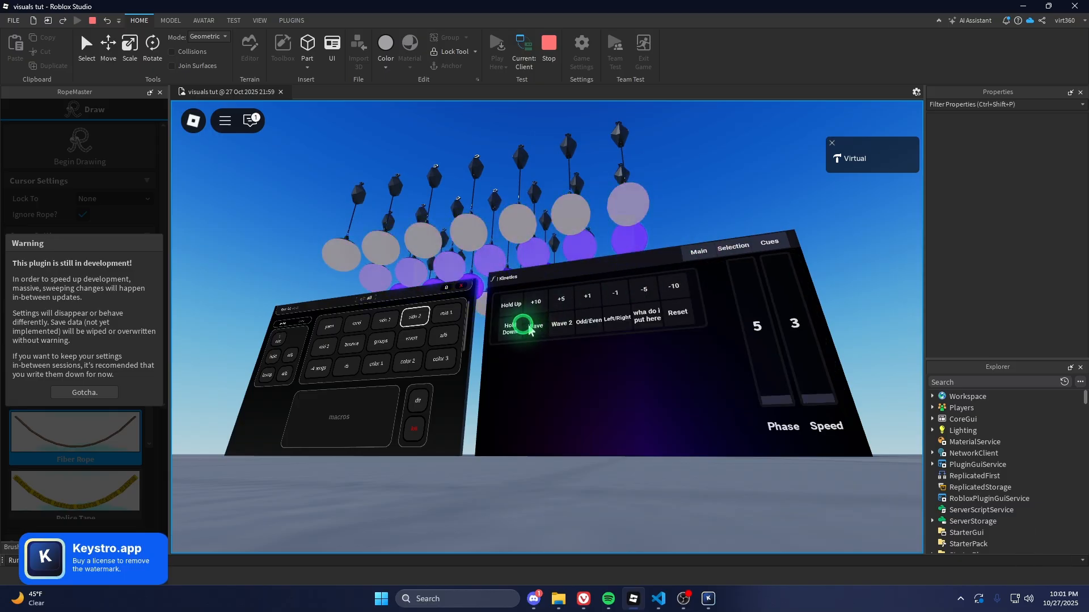
Add the first named group and raise the effect Speed to about 8
{"action": "left_click", "coordinate": [738, 244]}
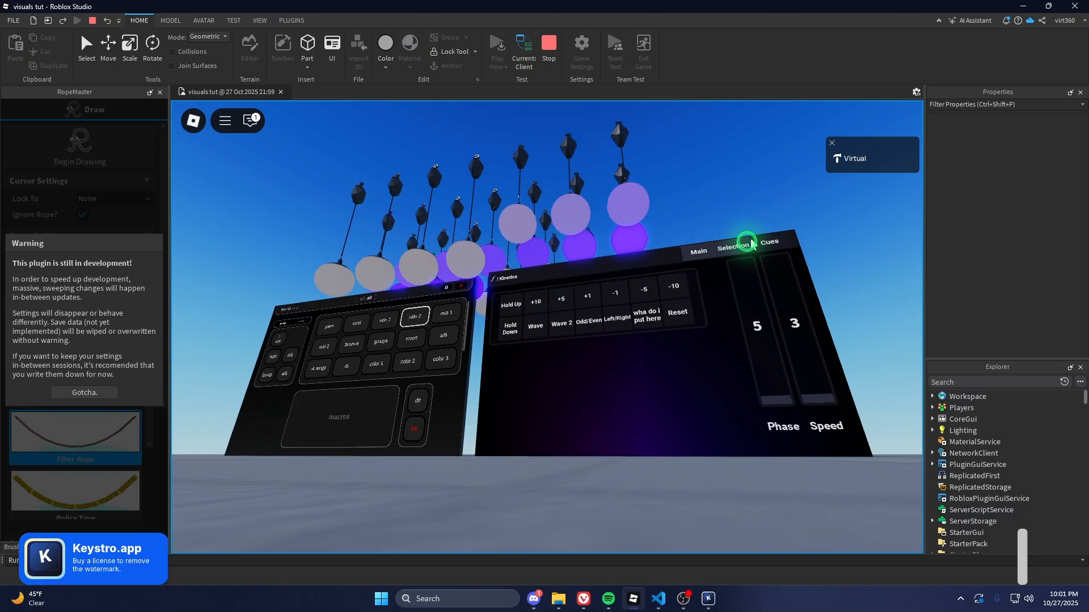
{"action": "left_click", "coordinate": [669, 282]}
{"action": "left_click", "coordinate": [700, 250]}
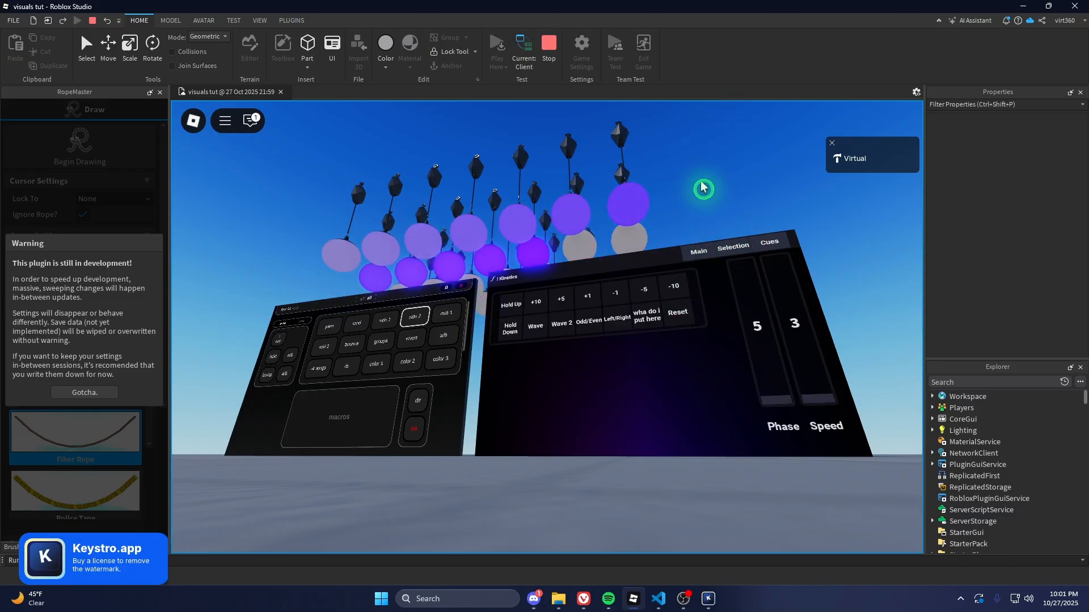
{"action": "left_click_drag", "start_coordinate": [800, 374], "coordinate": [804, 322]}
{"action": "left_click", "coordinate": [737, 246]}
{"action": "right_click_drag", "start_coordinate": [578, 195], "coordinate": [621, 229]}
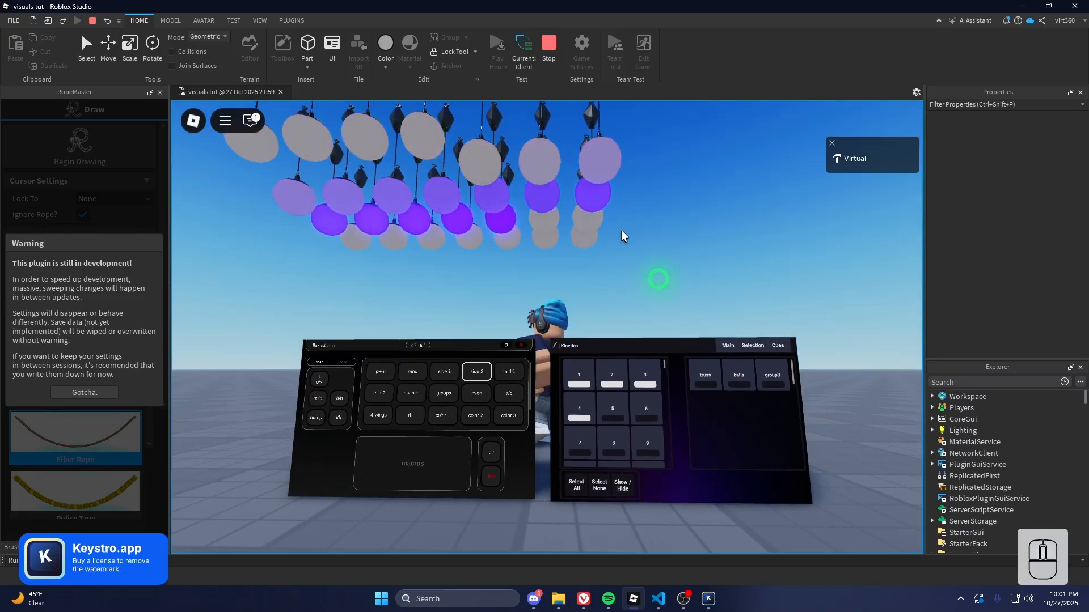
Select every numbered group on the Kinetics board and check the effects page
{"action": "left_click", "coordinate": [576, 483]}
{"action": "left_click", "coordinate": [725, 345]}
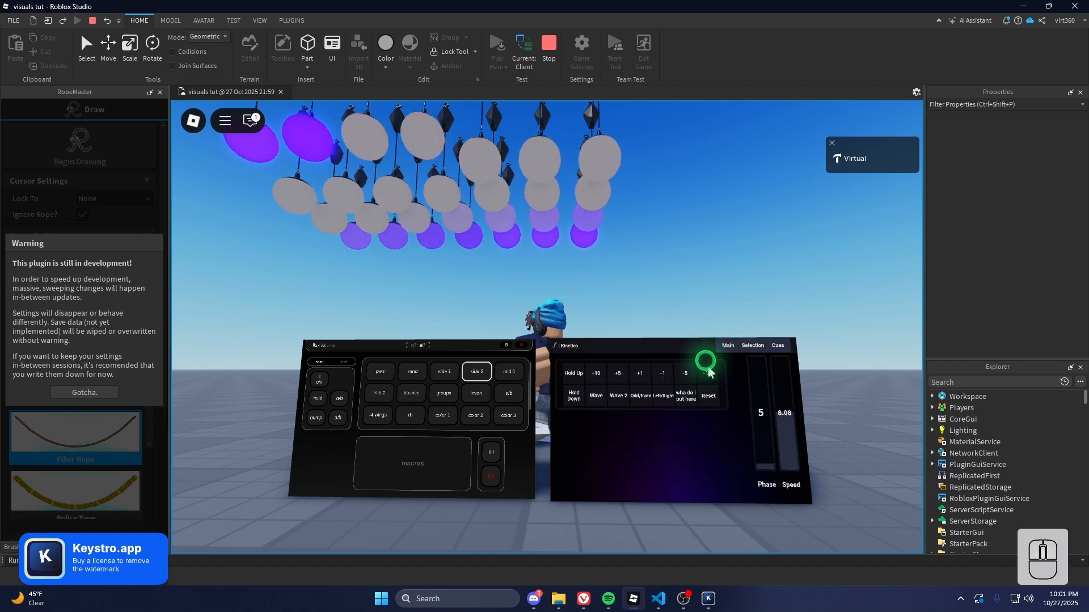
{"action": "left_click", "coordinate": [735, 295]}
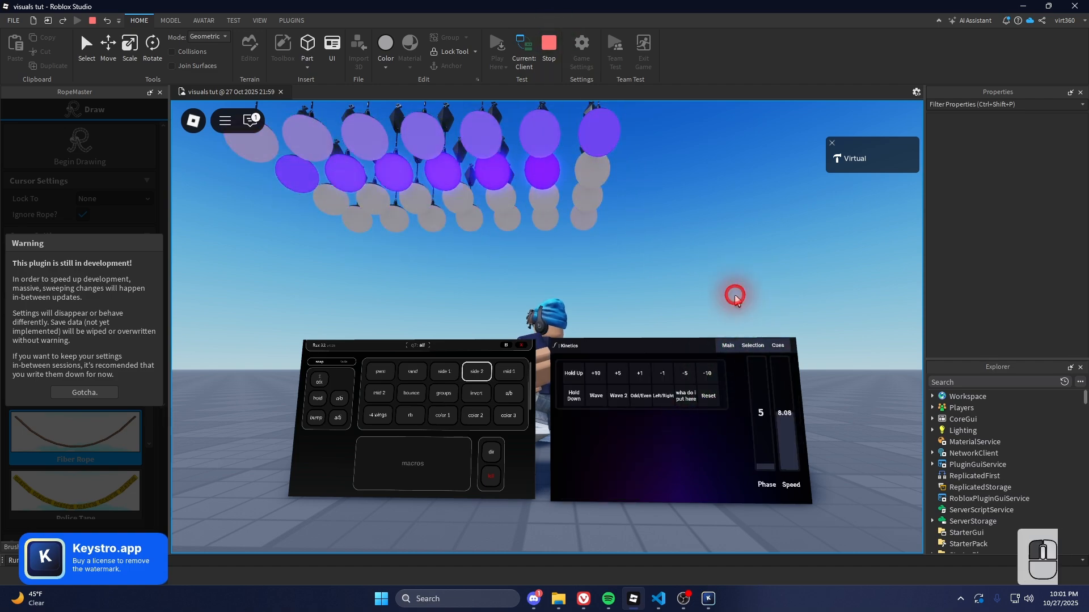
{"action": "left_click", "coordinate": [752, 346]}
{"action": "right_click_drag", "start_coordinate": [590, 251], "coordinate": [591, 251]}
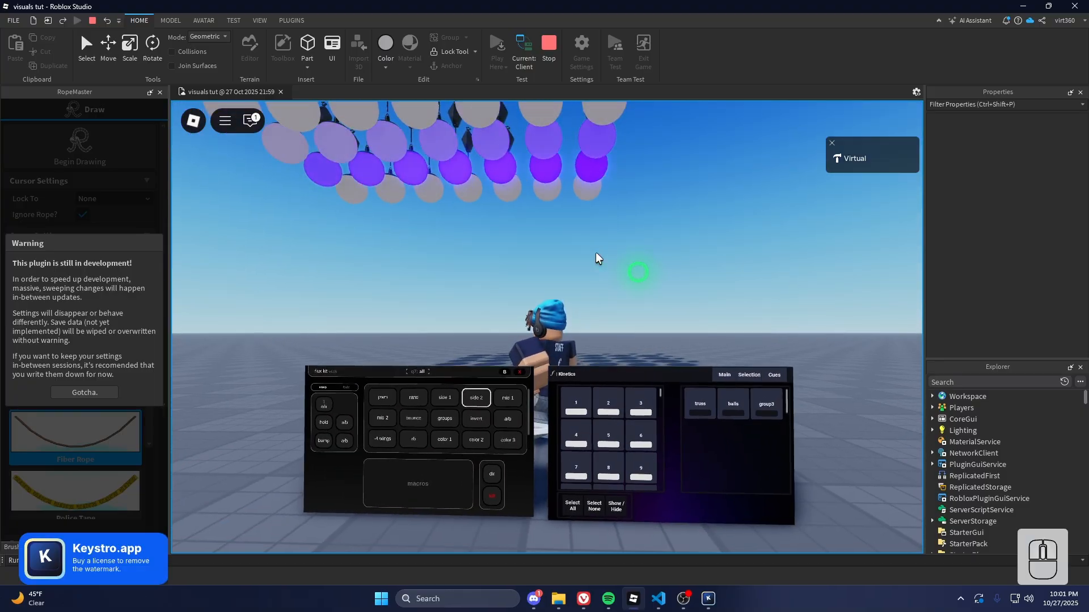
Clear the group selection and select the balls group instead
{"action": "left_click", "coordinate": [598, 506]}
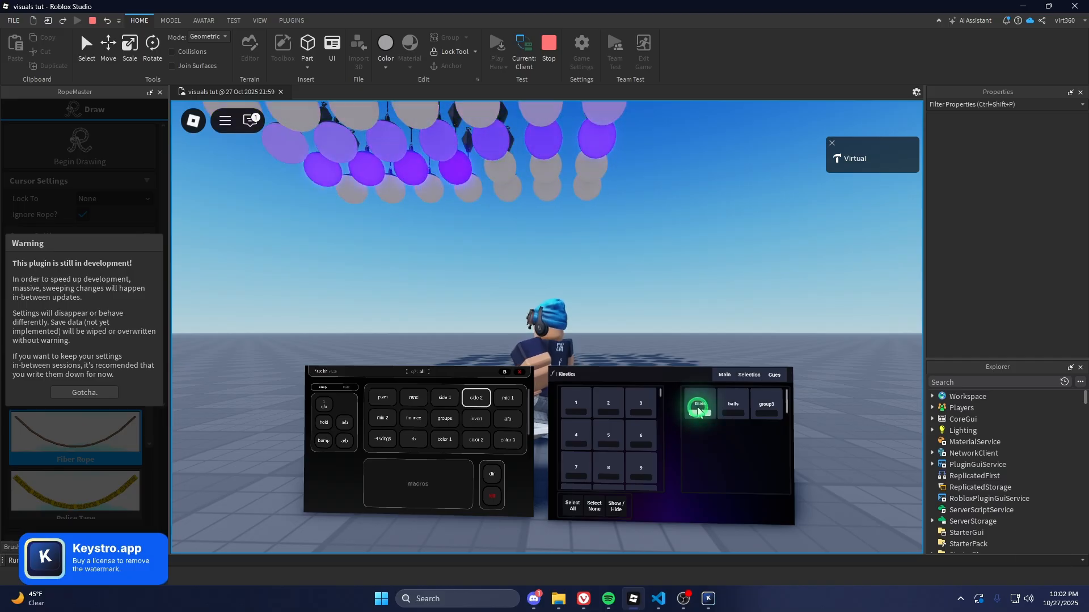
{"action": "scroll", "coordinate": [650, 428], "scroll_direction": "down", "scroll_amount": 5}
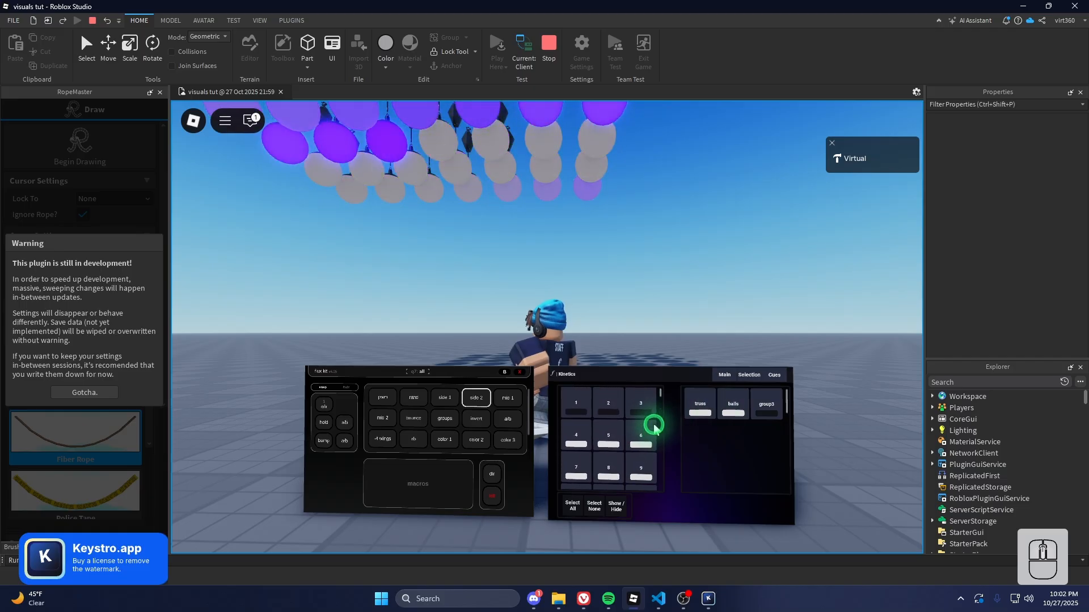
{"action": "left_click", "coordinate": [733, 395]}
{"action": "left_click", "coordinate": [731, 379]}
{"action": "left_click", "coordinate": [757, 375]}
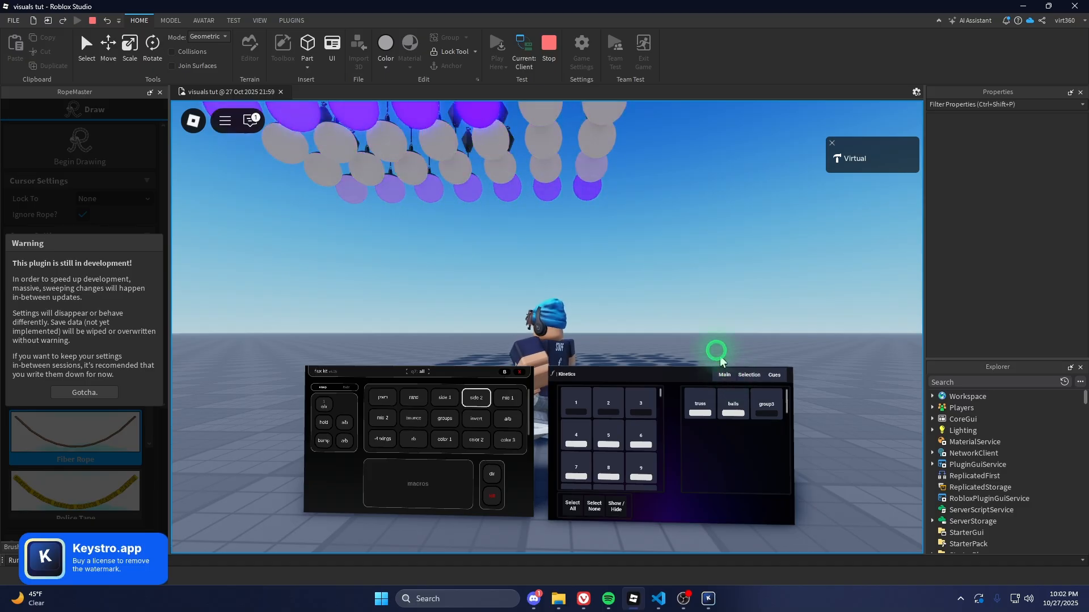
Open the Groups script under Workspace > Forte Kinetics > Scripts
{"action": "left_click", "coordinate": [933, 396]}
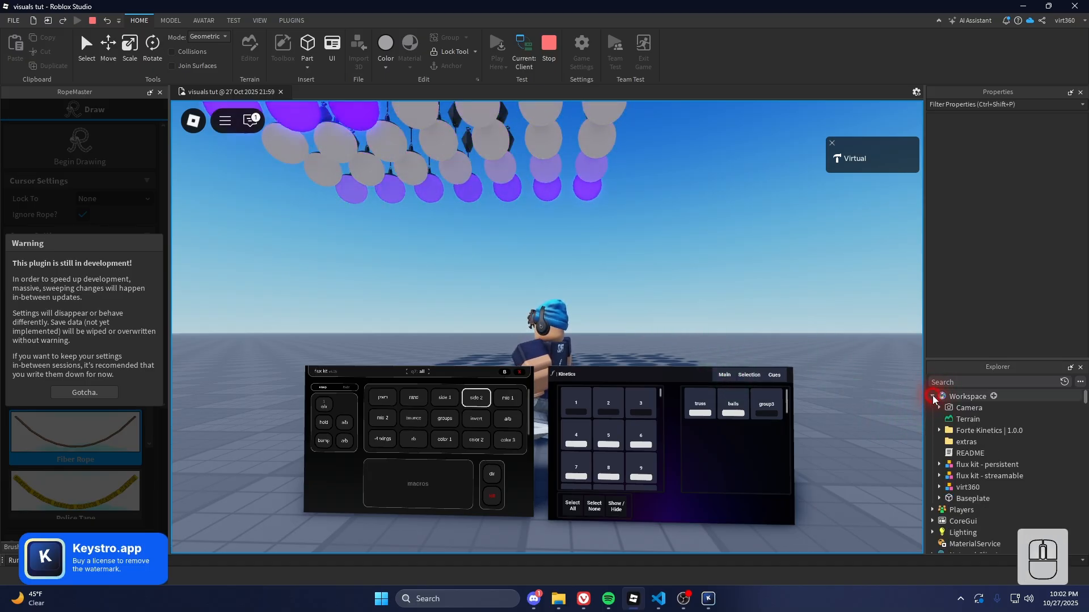
{"action": "left_click", "coordinate": [945, 432]}
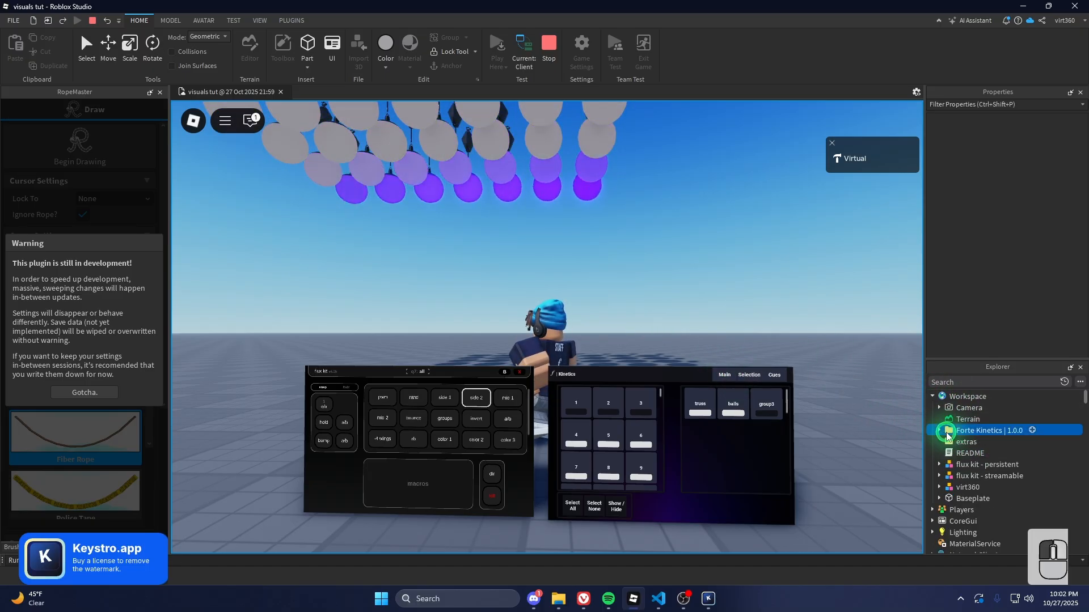
{"action": "left_click", "coordinate": [946, 466]}
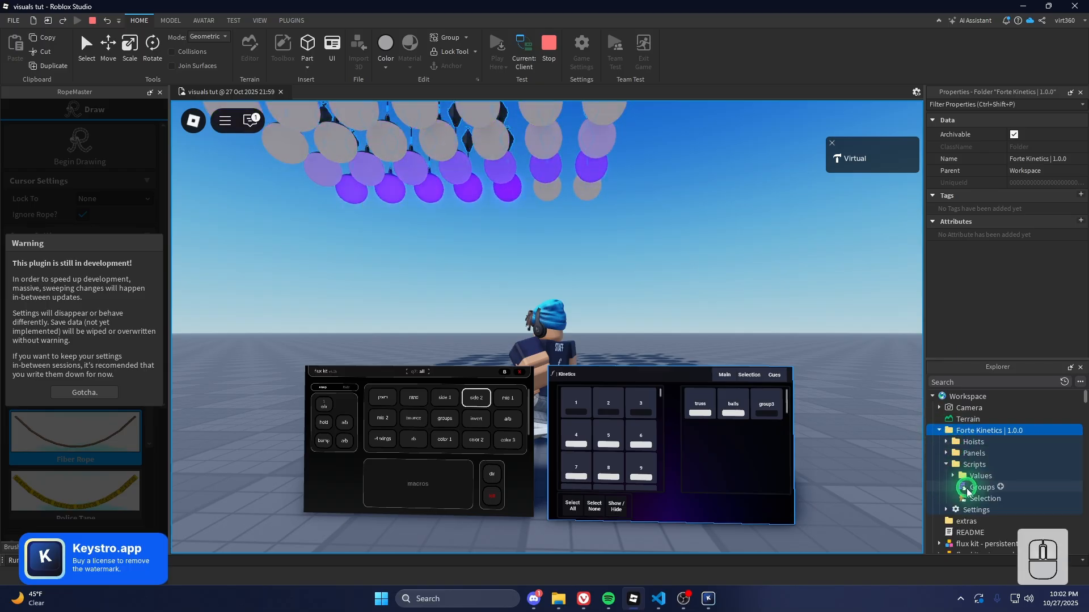
{"action": "double_click", "coordinate": [966, 487]}
Highlight the truss, balls and group3 light lists, then return to the game tab
{"action": "left_click_drag", "start_coordinate": [350, 179], "coordinate": [222, 117]}
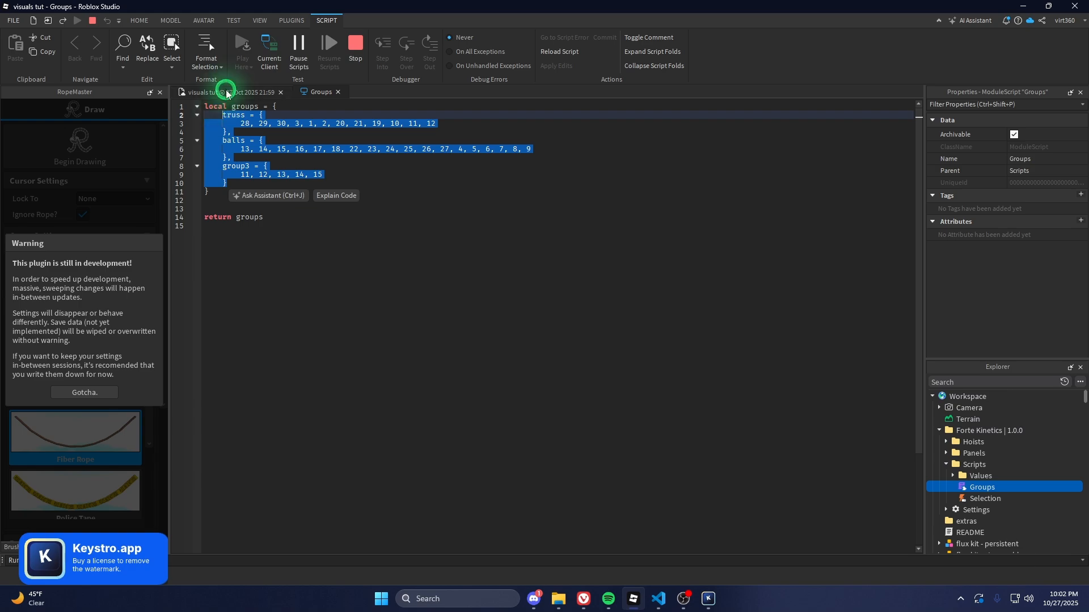
{"action": "left_click", "coordinate": [235, 145]}
{"action": "left_click_drag", "start_coordinate": [238, 149], "coordinate": [555, 150]}
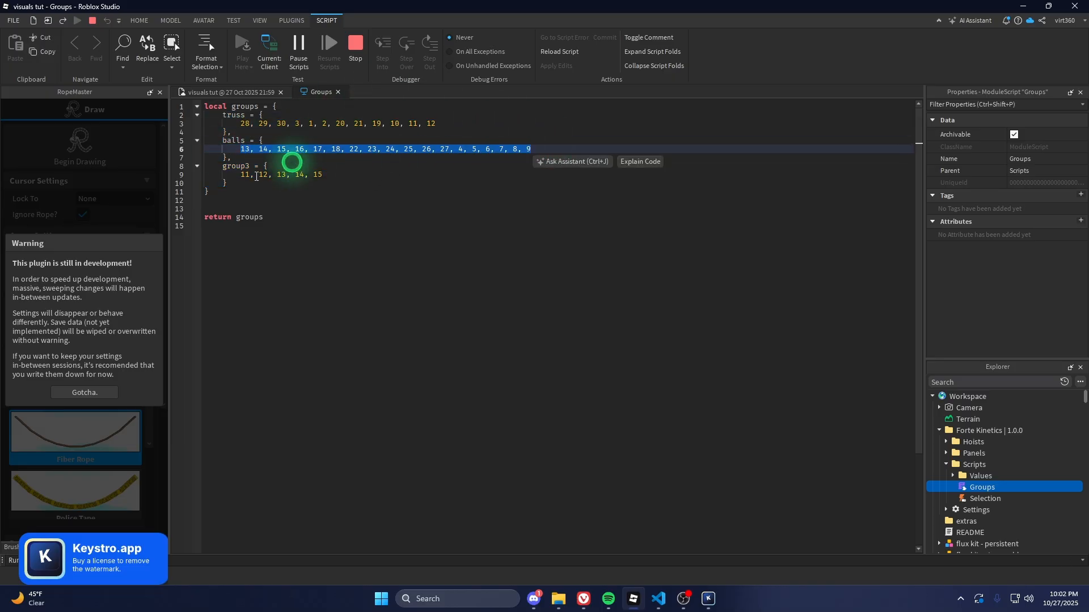
{"action": "left_click", "coordinate": [224, 92]}
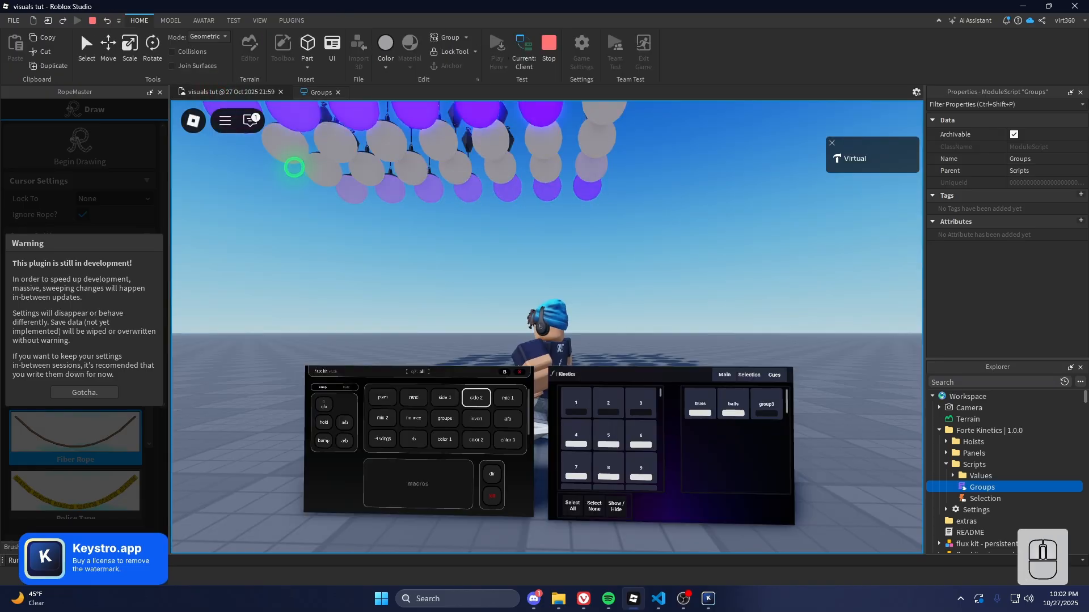
Hold all lights down, start the Wave, and slow its speed to 2.30
{"action": "left_click", "coordinate": [724, 374]}
{"action": "left_click", "coordinate": [571, 432]}
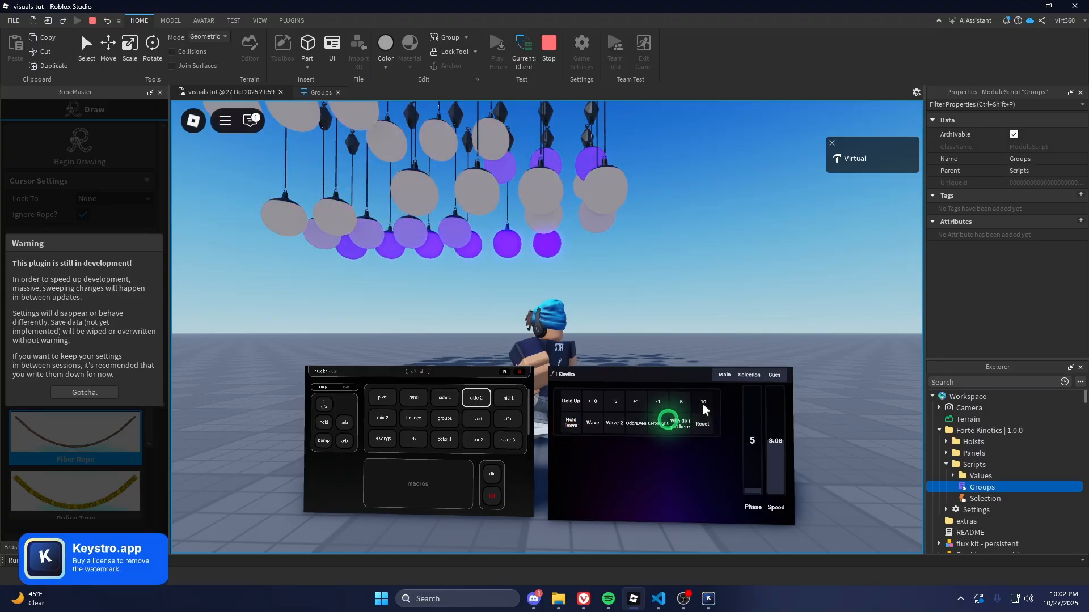
{"action": "left_click", "coordinate": [601, 418]}
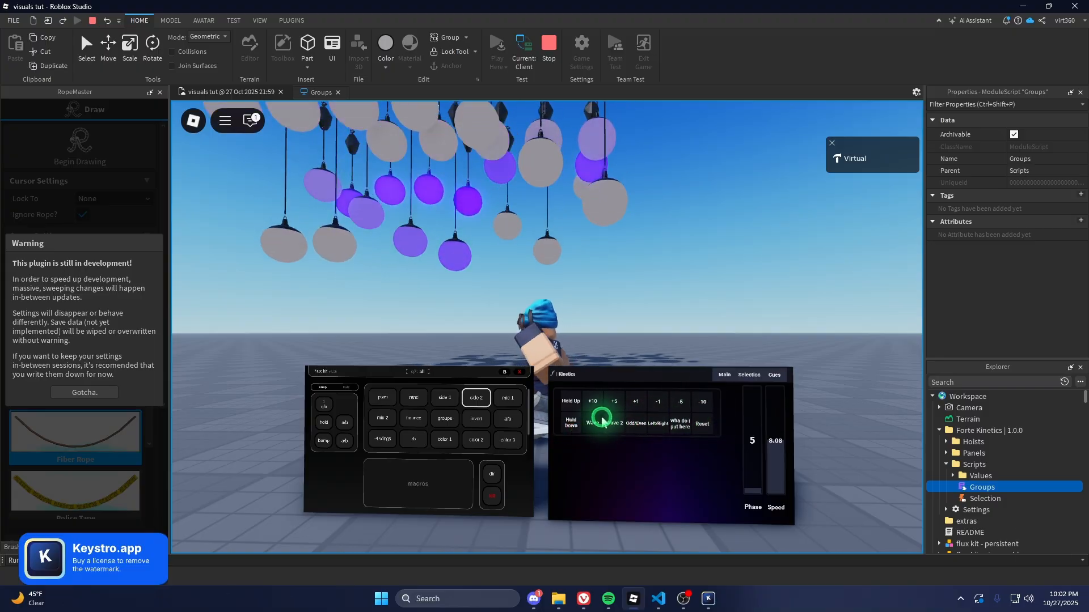
{"action": "left_click_drag", "start_coordinate": [768, 453], "coordinate": [754, 486]}
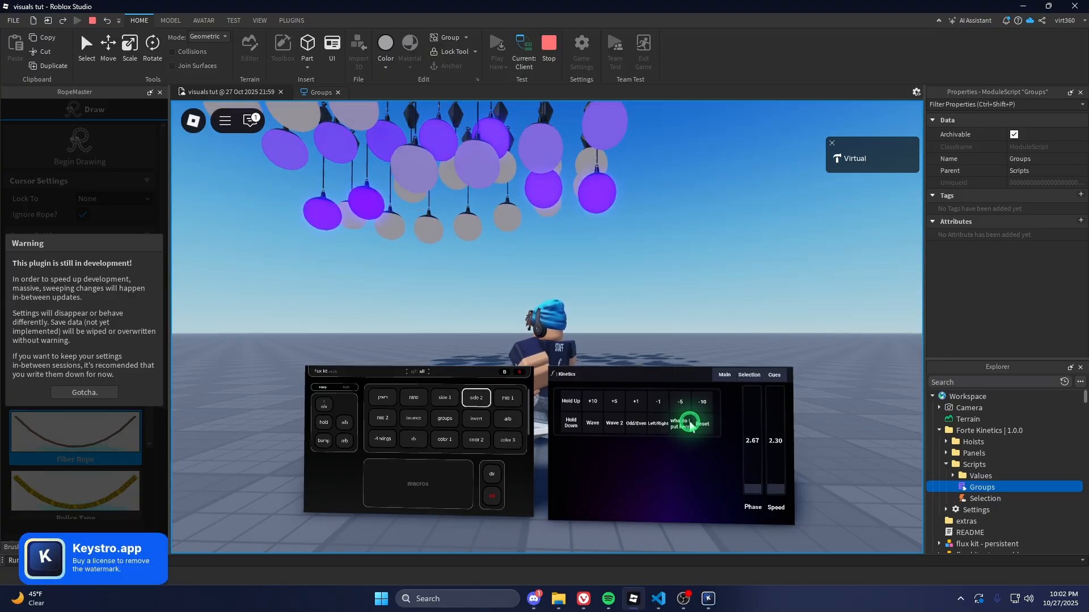
Retrigger the Wave pattern from the Main controls and orbit the view to watch it
{"action": "left_click", "coordinate": [736, 377]}
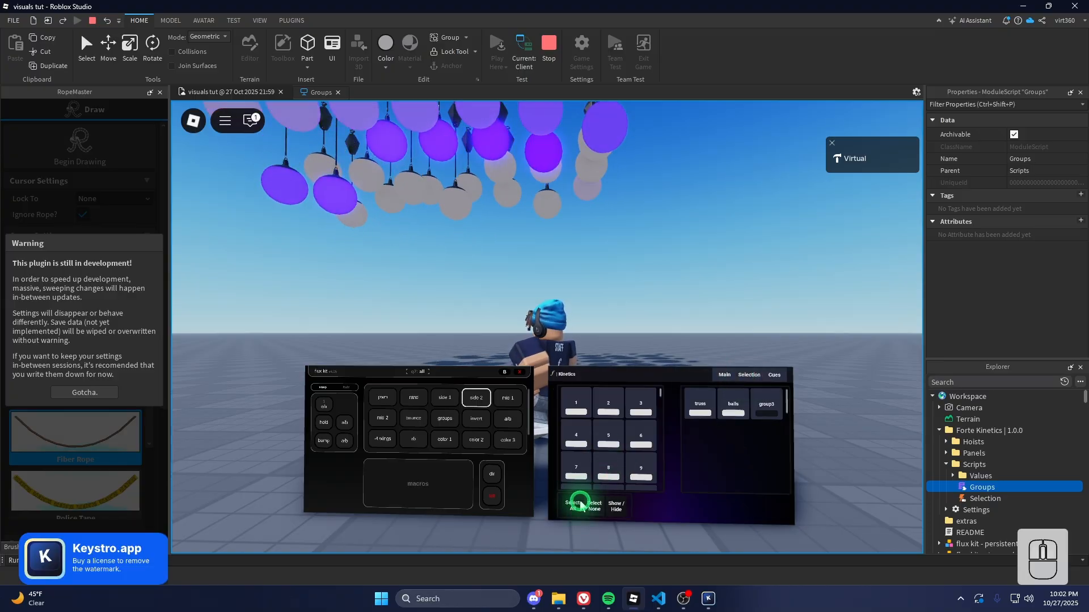
{"action": "left_click", "coordinate": [724, 375]}
{"action": "left_click", "coordinate": [595, 427]}
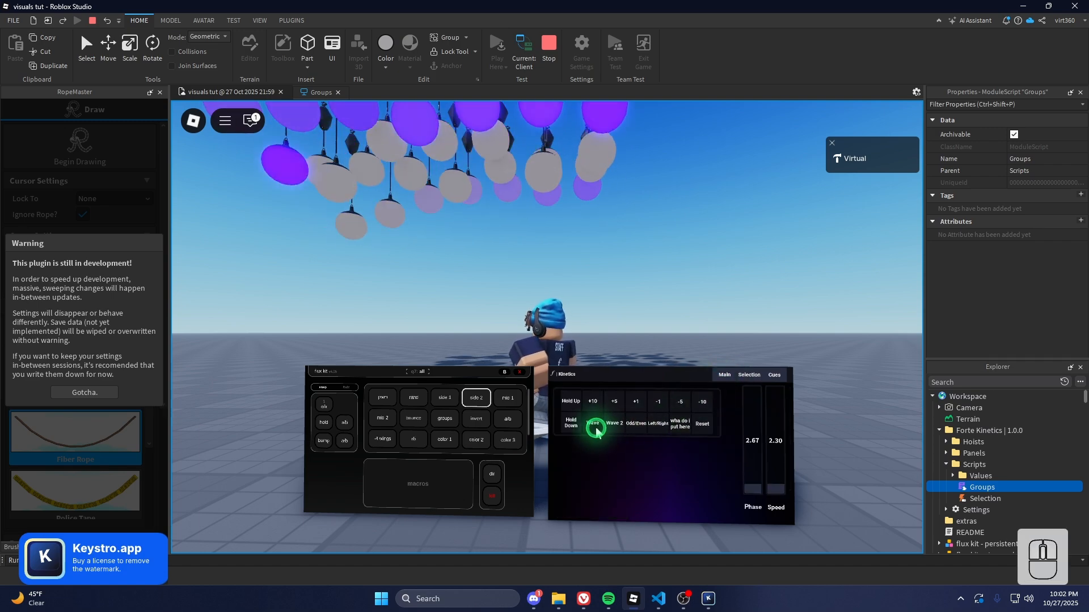
{"action": "left_click", "coordinate": [594, 429]}
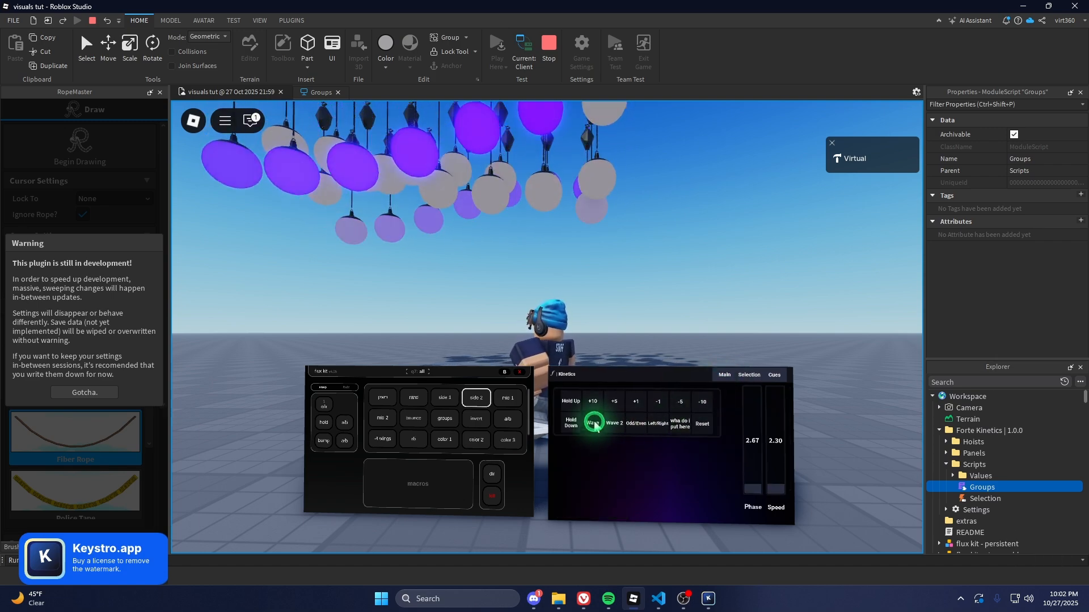
{"action": "scroll", "coordinate": [597, 332], "scroll_direction": "down", "scroll_amount": 2}
{"action": "right_click_drag", "start_coordinate": [581, 307], "coordinate": [582, 307]}
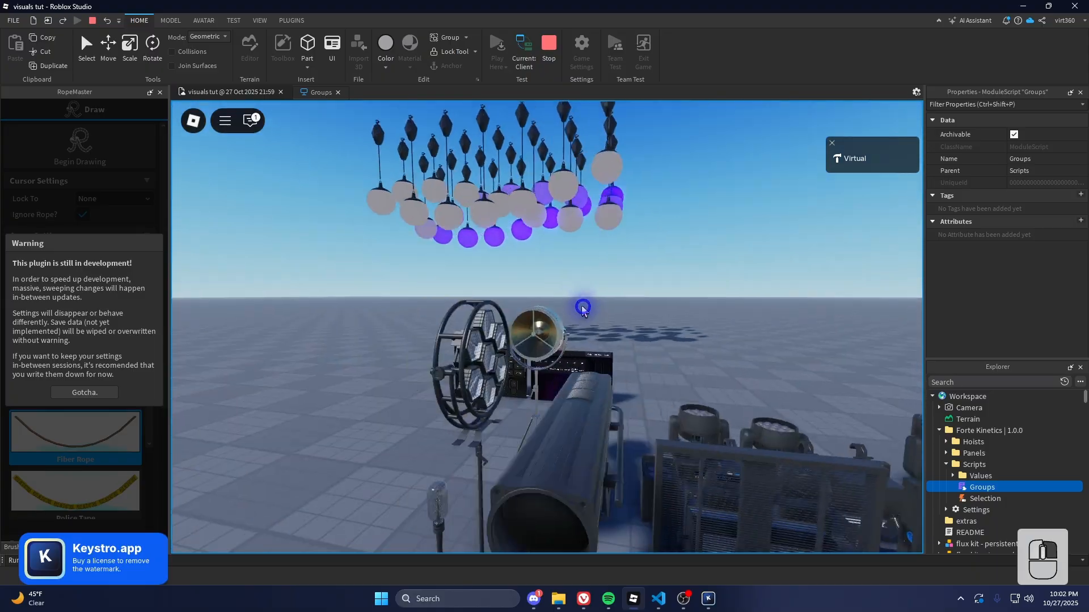
{"action": "scroll", "coordinate": [582, 308], "scroll_direction": "up", "scroll_amount": 2}
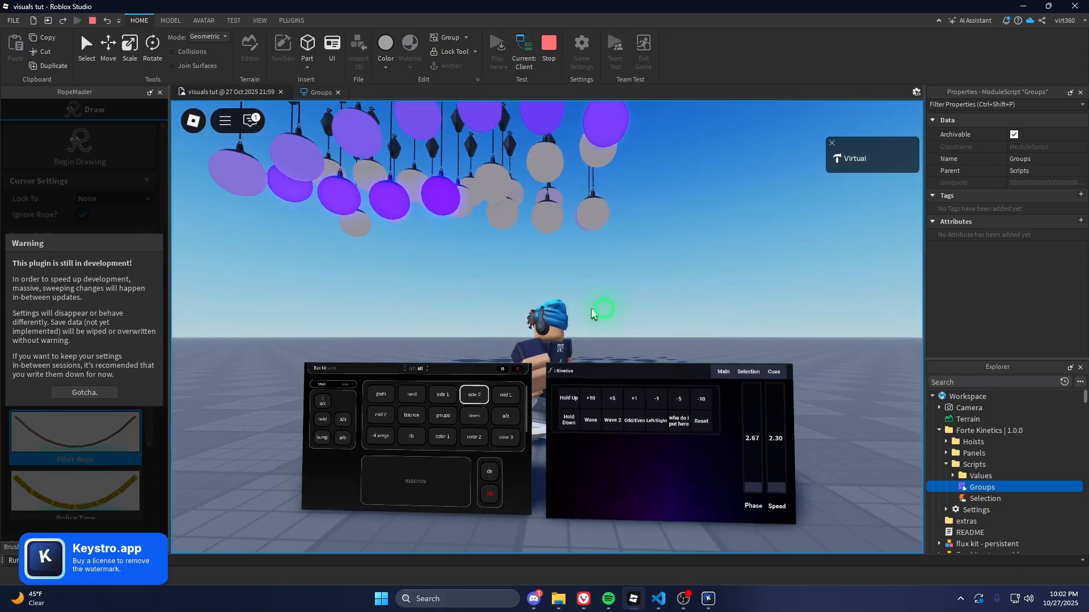
Try the Wave 2 pattern, switch back to Wave, and reset the light motion
{"action": "left_click", "coordinate": [750, 372]}
{"action": "left_click", "coordinate": [722, 371]}
{"action": "left_click", "coordinate": [611, 420]}
{"action": "left_click", "coordinate": [590, 419]}
{"action": "left_click", "coordinate": [590, 366]}
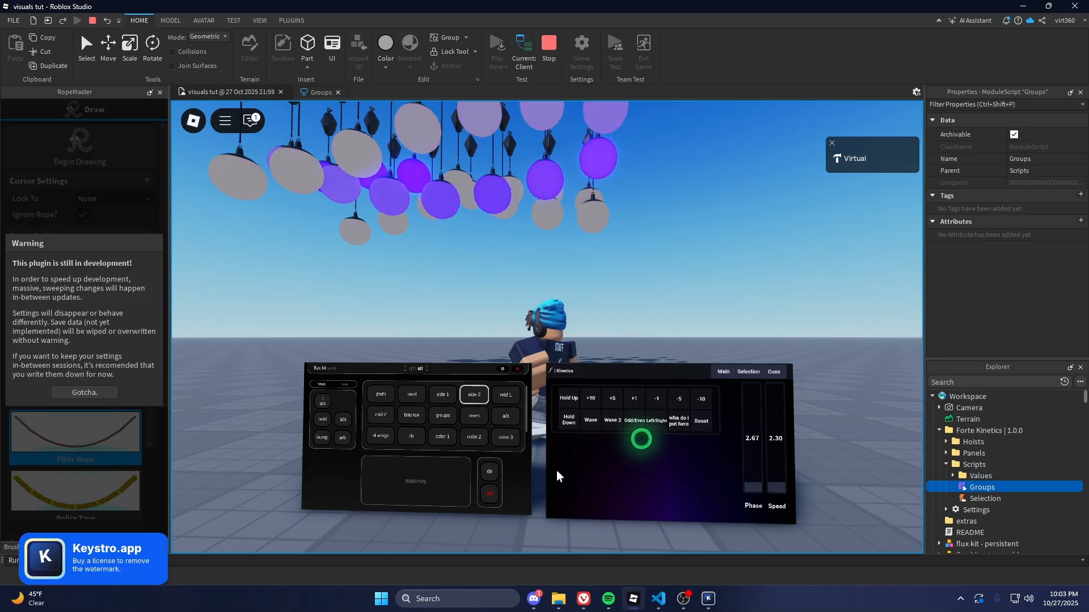
{"action": "left_click", "coordinate": [704, 423]}
{"action": "scroll", "coordinate": [624, 324], "scroll_direction": "up", "scroll_amount": 2}
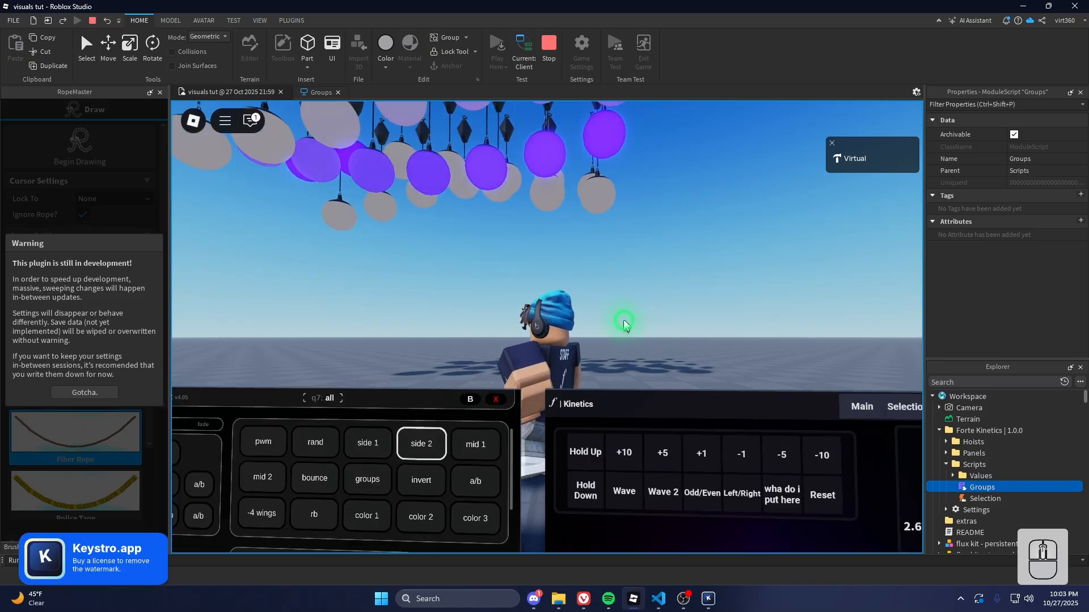
{"action": "scroll", "coordinate": [624, 319], "scroll_direction": "down", "scroll_amount": 2}
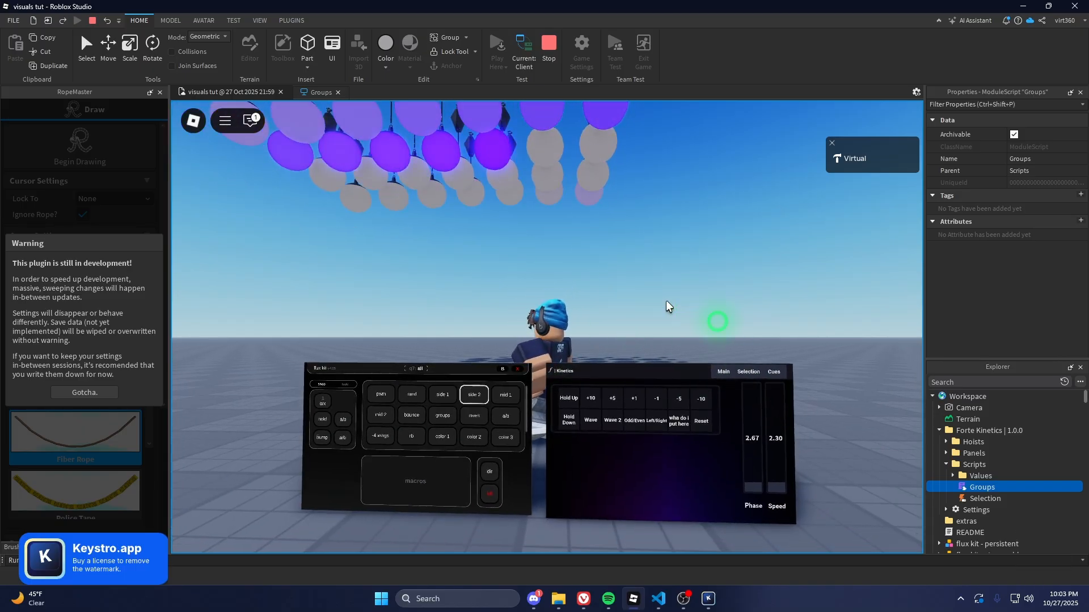
Show number labels 1–28 above every ball light on the Selection page
{"action": "left_click", "coordinate": [750, 375]}
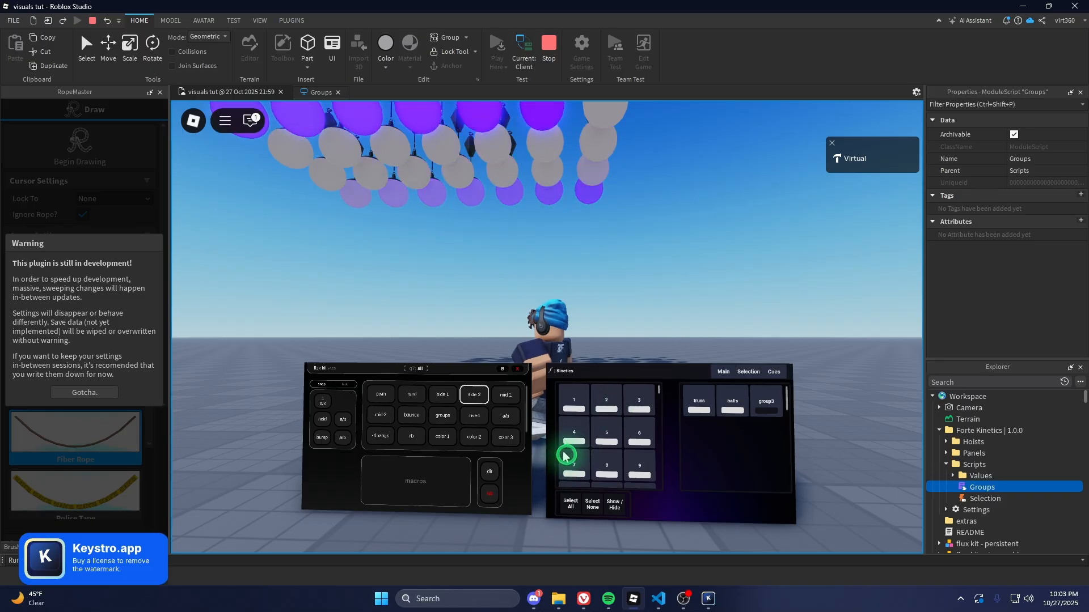
{"action": "left_click", "coordinate": [616, 515]}
{"action": "scroll", "coordinate": [554, 300], "scroll_direction": "down", "scroll_amount": 4}
{"action": "right_click_drag", "start_coordinate": [554, 300], "coordinate": [554, 296]}
{"action": "scroll", "coordinate": [563, 282], "scroll_direction": "up", "scroll_amount": 4}
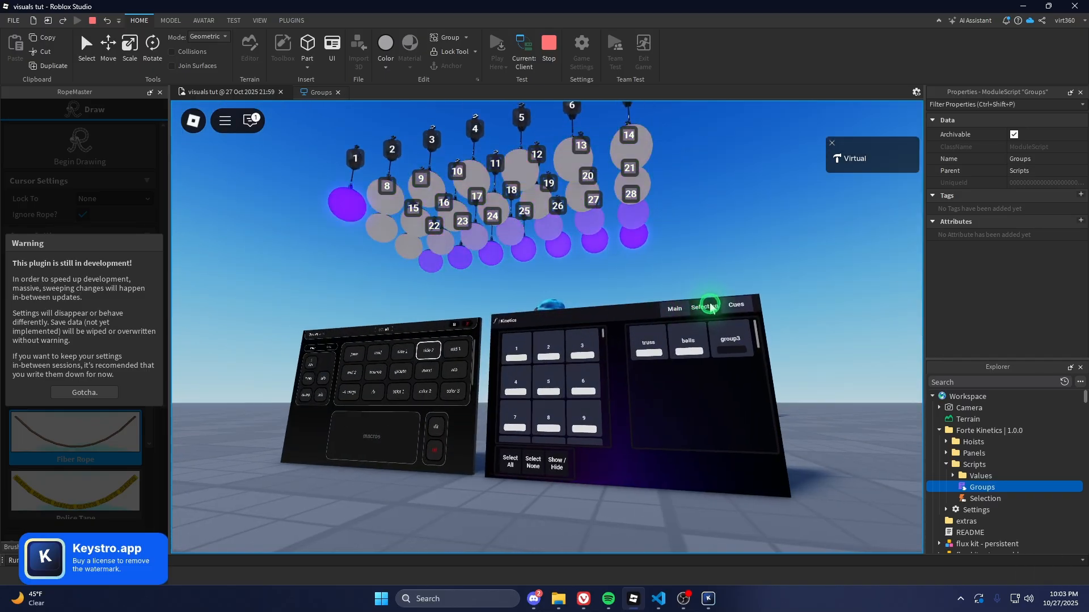
Deselect all lights with Select None and return to the Main motion controls
{"action": "left_click", "coordinate": [535, 460]}
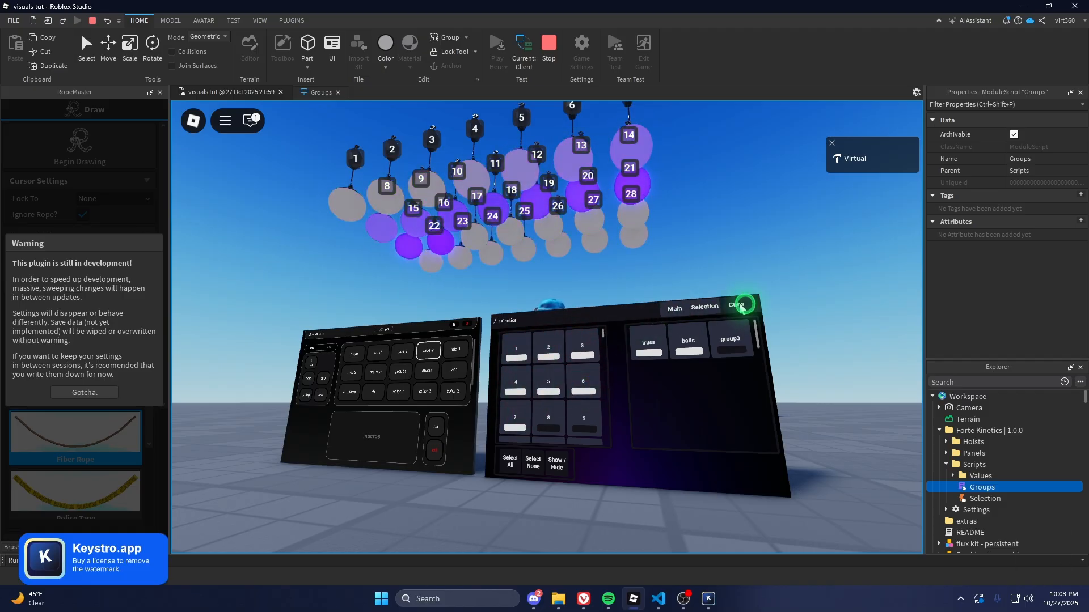
{"action": "left_click", "coordinate": [663, 310]}
{"action": "left_click", "coordinate": [624, 339]}
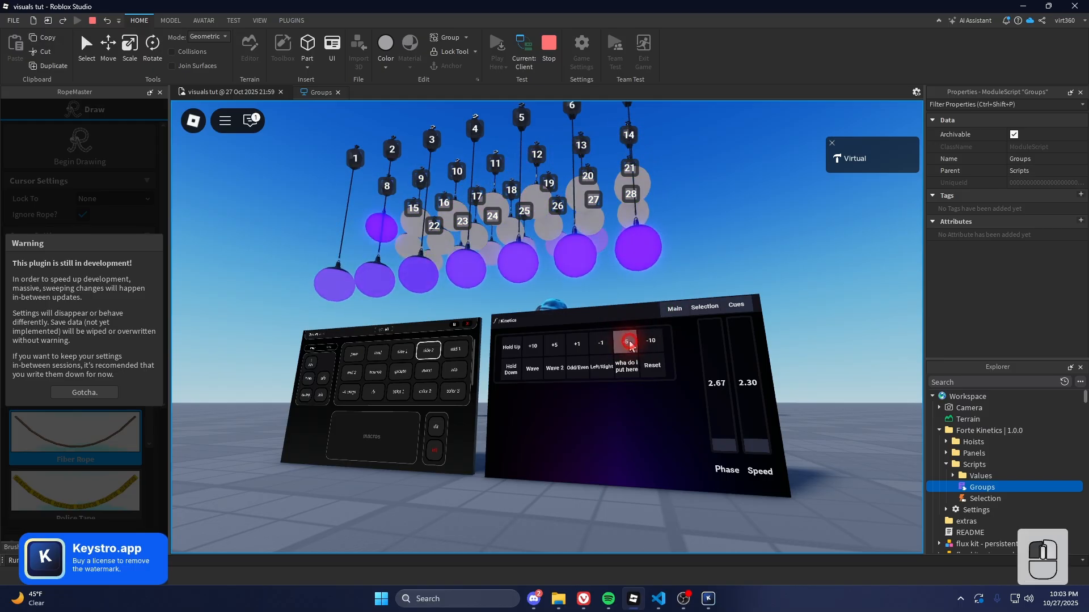
Lower the front row of lights and save the look as cue 'front down'
{"action": "left_click", "coordinate": [701, 317]}
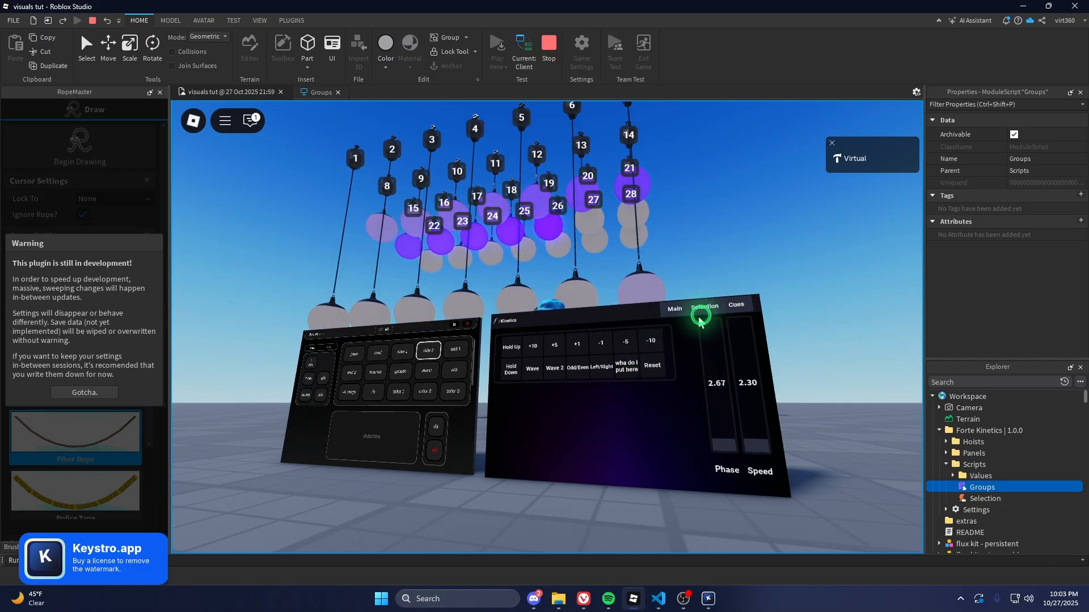
{"action": "left_click", "coordinate": [731, 314]}
{"action": "right_click_drag", "start_coordinate": [644, 281], "coordinate": [644, 301]}
{"action": "scroll", "coordinate": [644, 301], "scroll_direction": "up", "scroll_amount": 3}
{"action": "left_click", "coordinate": [596, 419]}
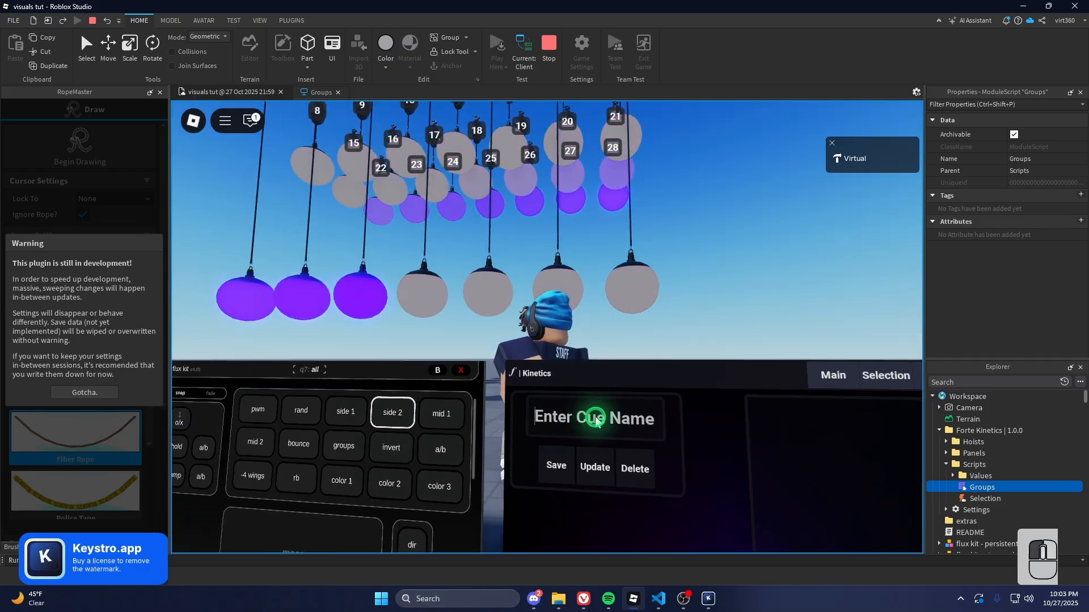
{"action": "type", "text": "front down"}
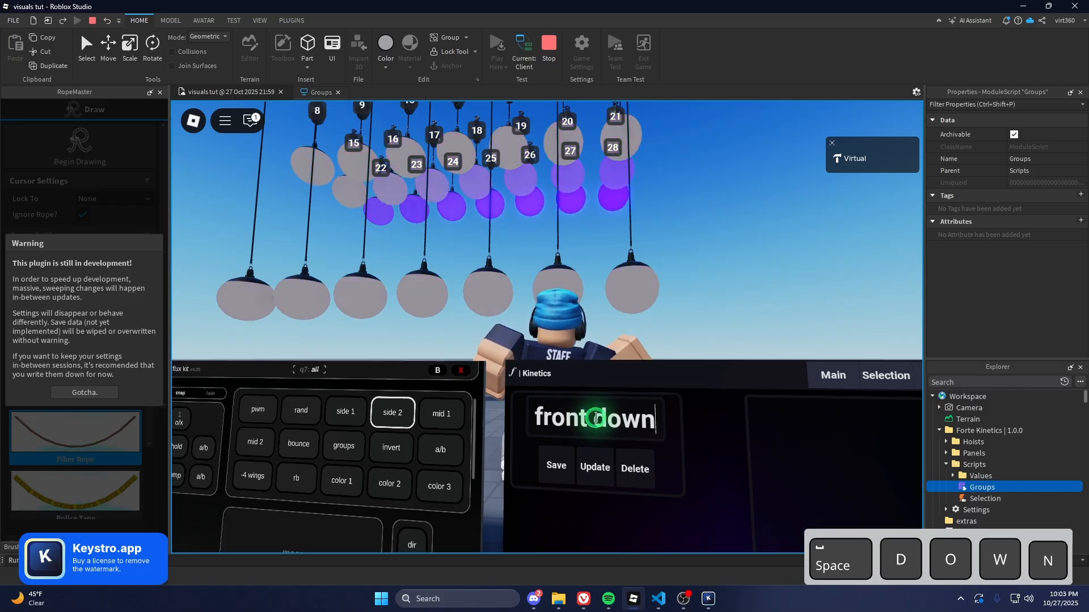
{"action": "left_click", "coordinate": [556, 465]}
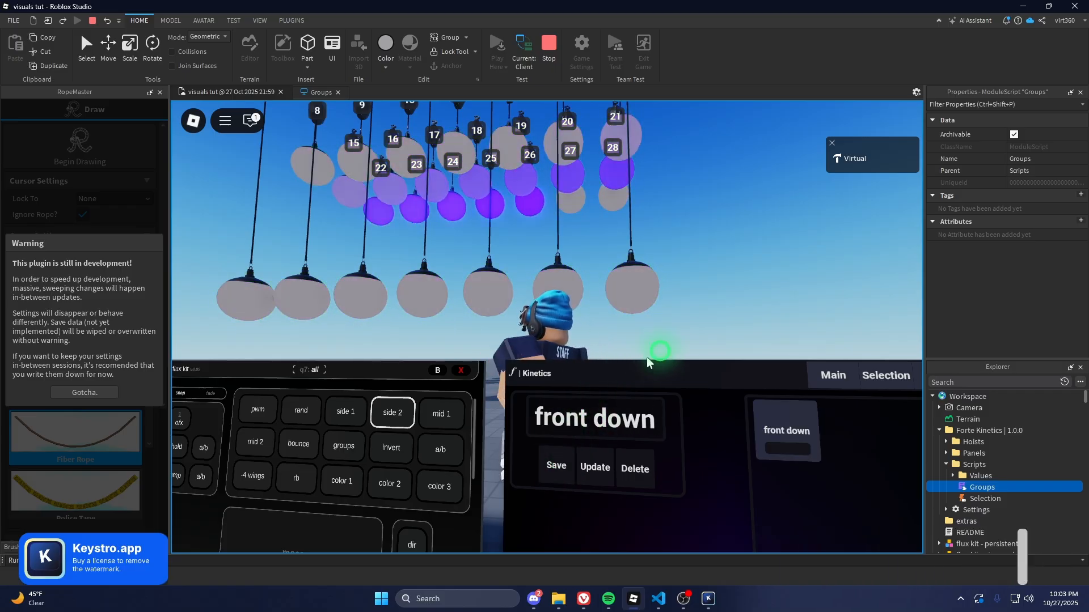
Play the 'front down' cue from the saved cue list, then clear the name box
{"action": "scroll", "coordinate": [637, 363], "scroll_direction": "down", "scroll_amount": 4}
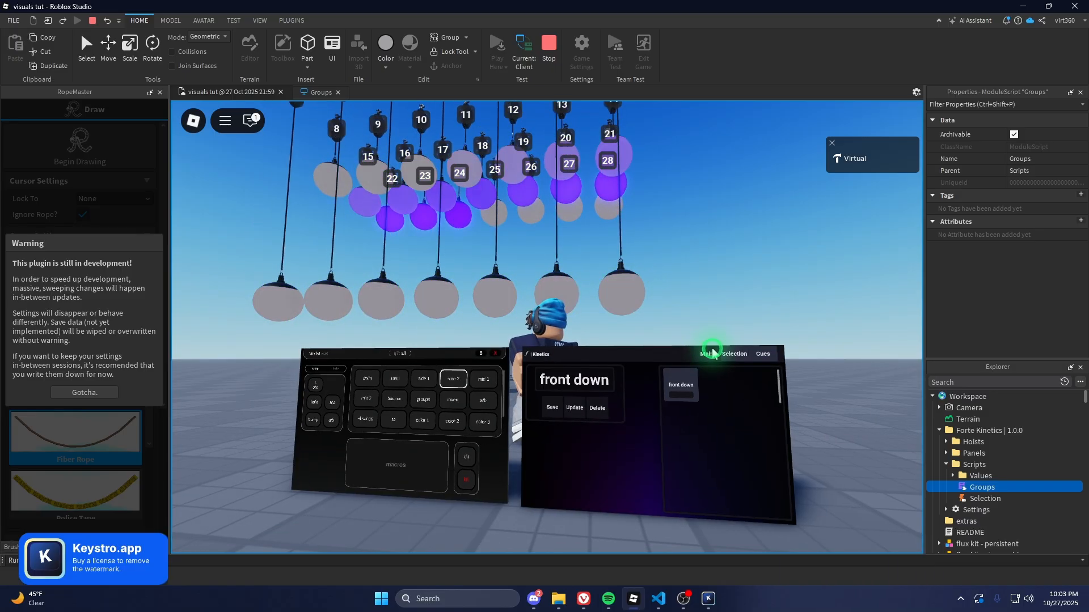
{"action": "left_click", "coordinate": [709, 353]}
{"action": "left_click", "coordinate": [728, 355]}
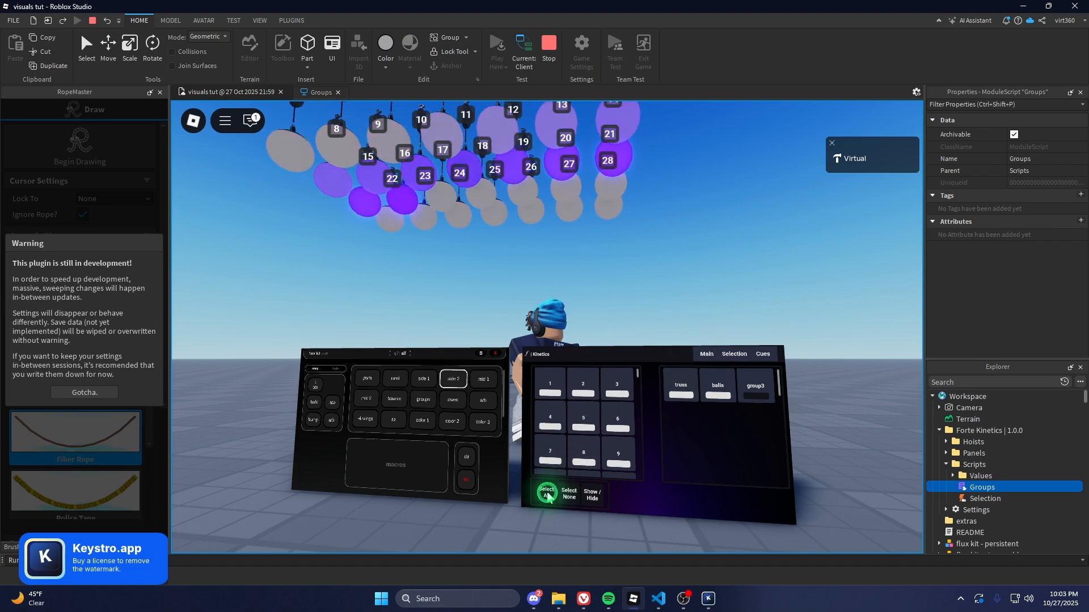
{"action": "left_click", "coordinate": [706, 357]}
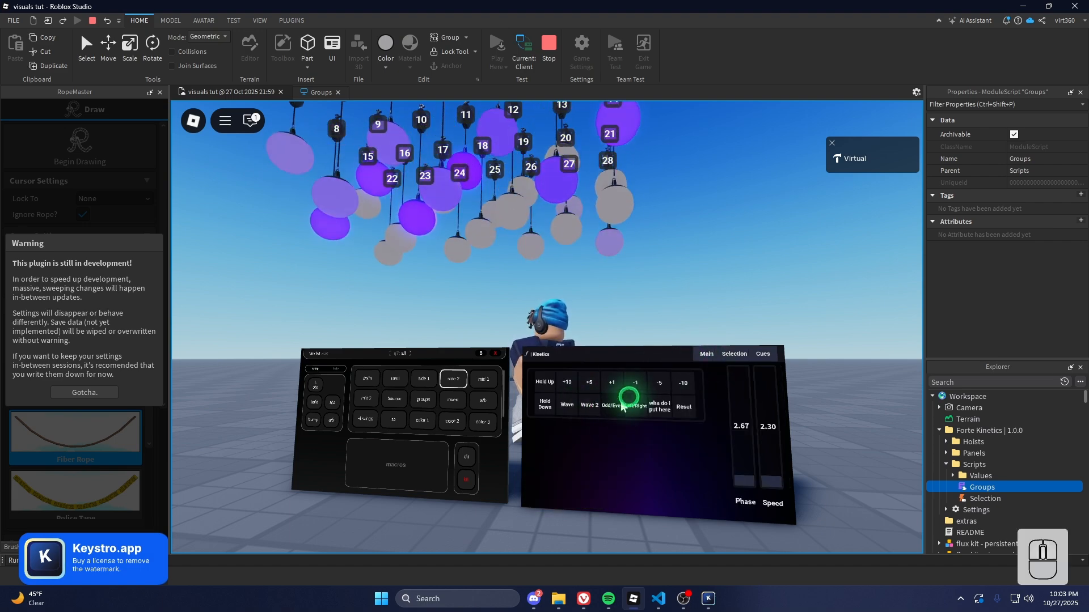
{"action": "left_click", "coordinate": [760, 354]}
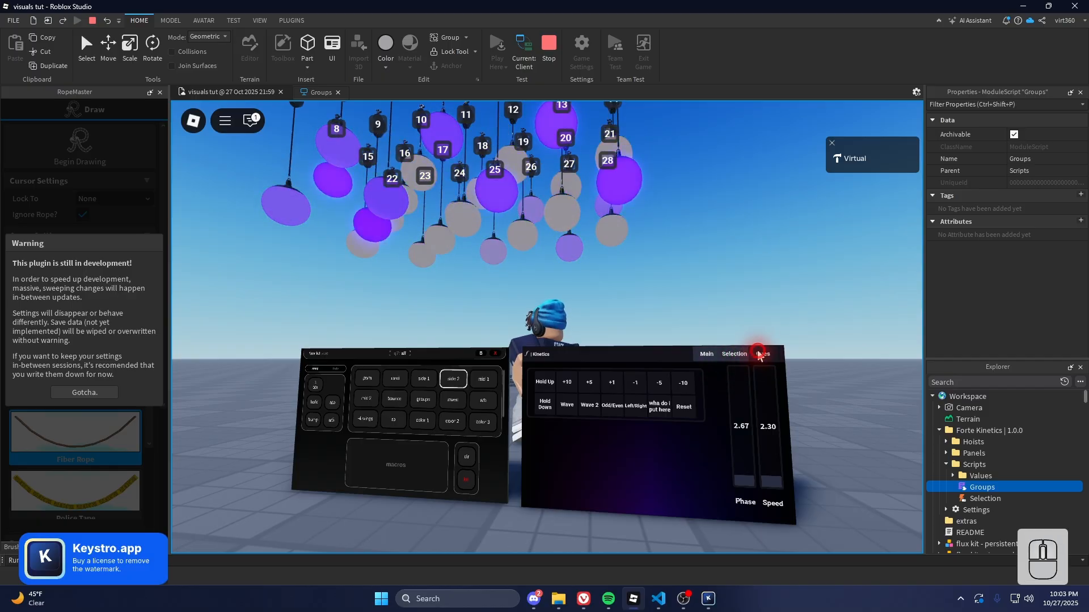
{"action": "left_click", "coordinate": [680, 395]}
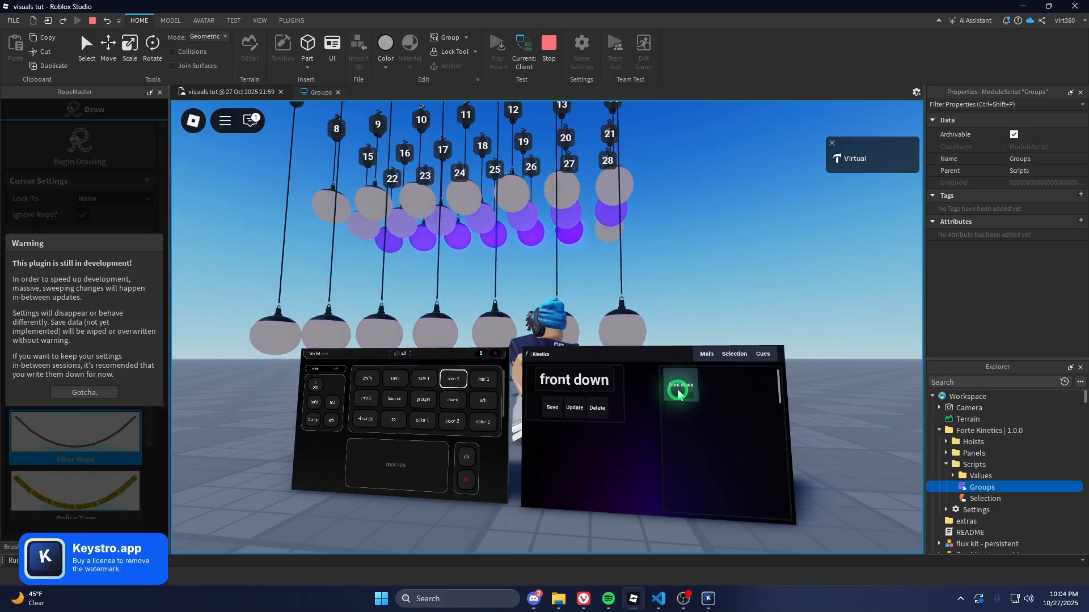
{"action": "left_click_drag", "start_coordinate": [371, 177], "coordinate": [446, 180]}
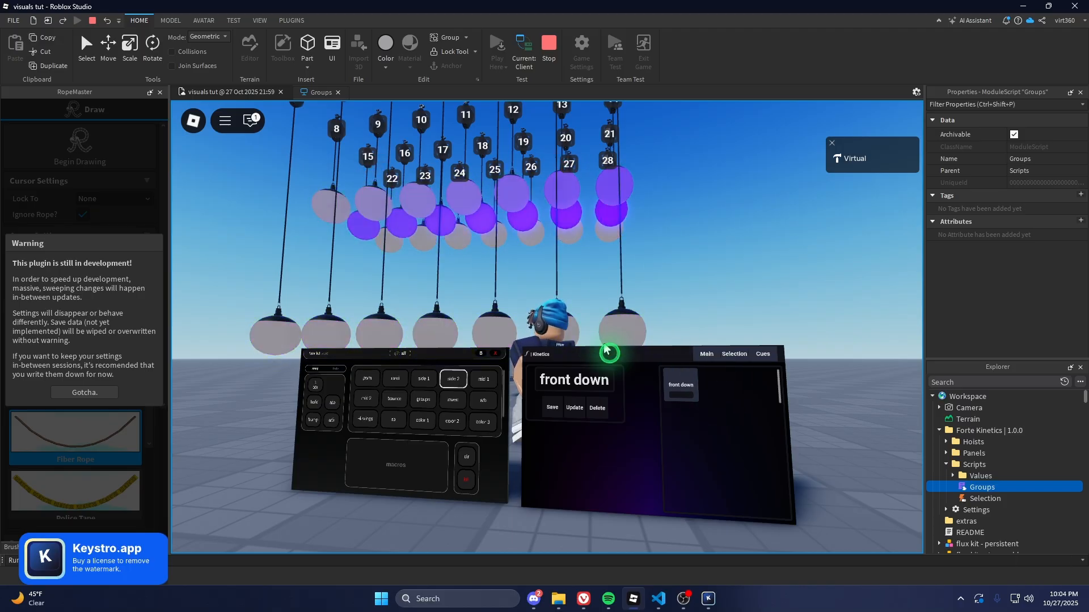
{"action": "left_click", "coordinate": [605, 379]}
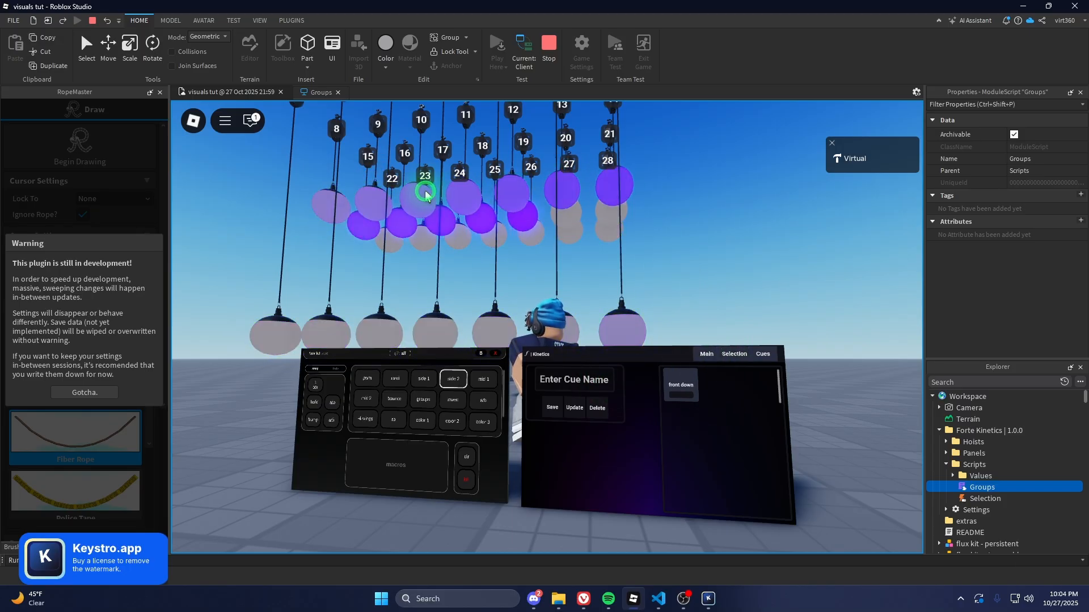
Select fixtures 22, 23, 24, 26, 27 and 28 on the Selection page
{"action": "left_click", "coordinate": [706, 354]}
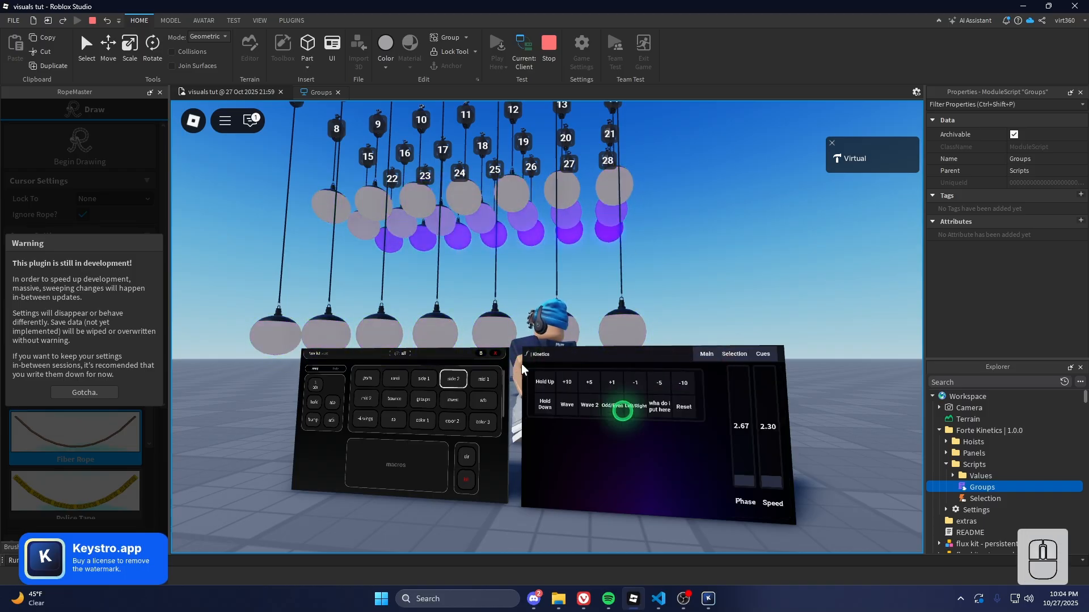
{"action": "left_click", "coordinate": [728, 355]}
{"action": "scroll", "coordinate": [569, 448], "scroll_direction": "down", "scroll_amount": 5}
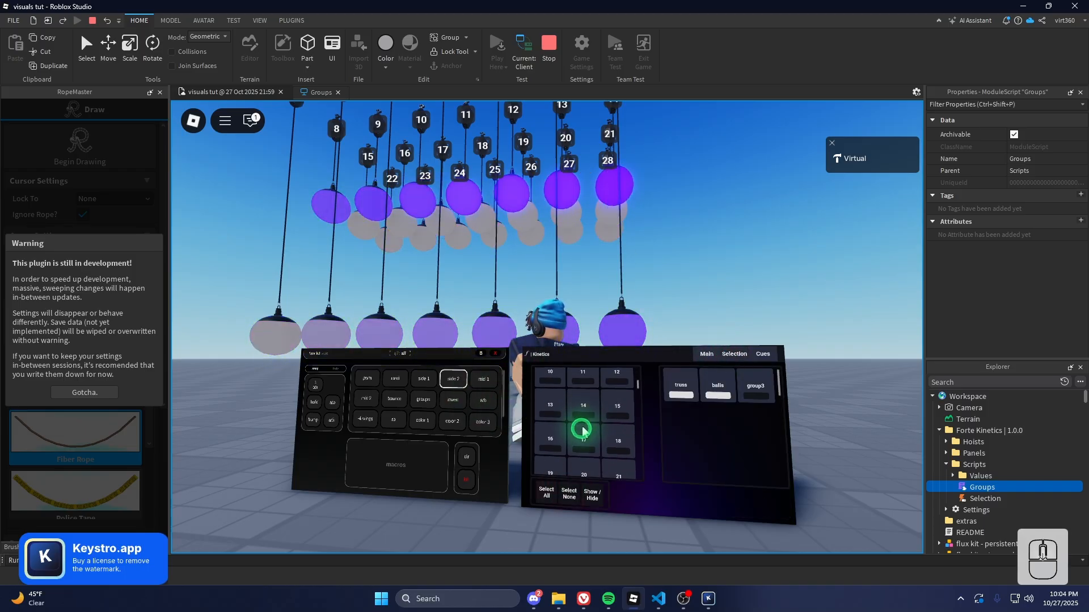
{"action": "scroll", "coordinate": [561, 433], "scroll_direction": "up", "scroll_amount": 1}
{"action": "left_click", "coordinate": [552, 434]}
{"action": "left_click", "coordinate": [580, 437]}
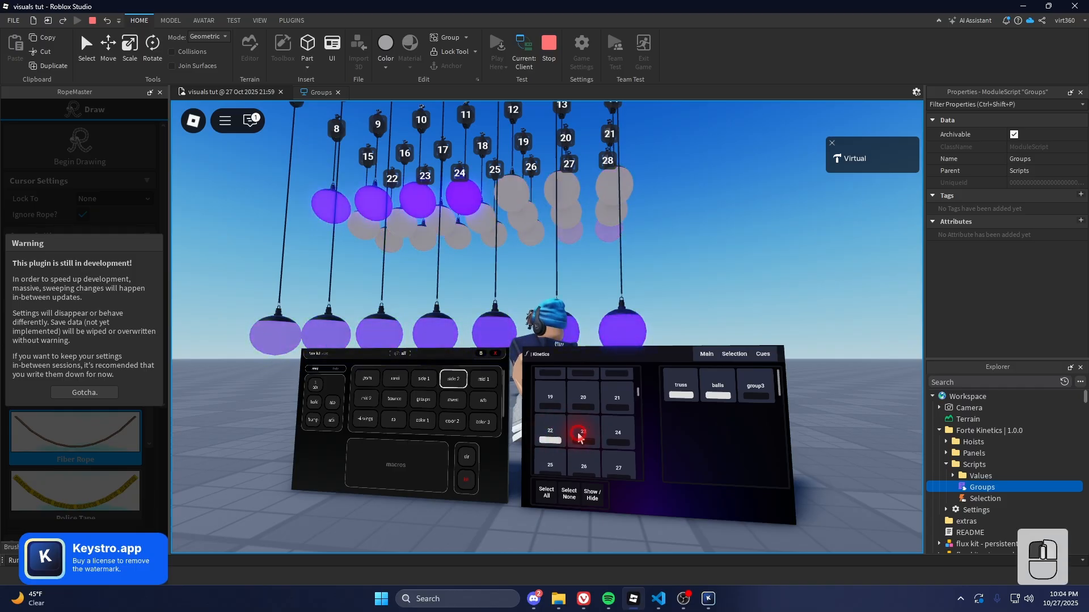
{"action": "left_click", "coordinate": [618, 438]}
{"action": "left_click", "coordinate": [585, 465]}
{"action": "left_click", "coordinate": [610, 460]}
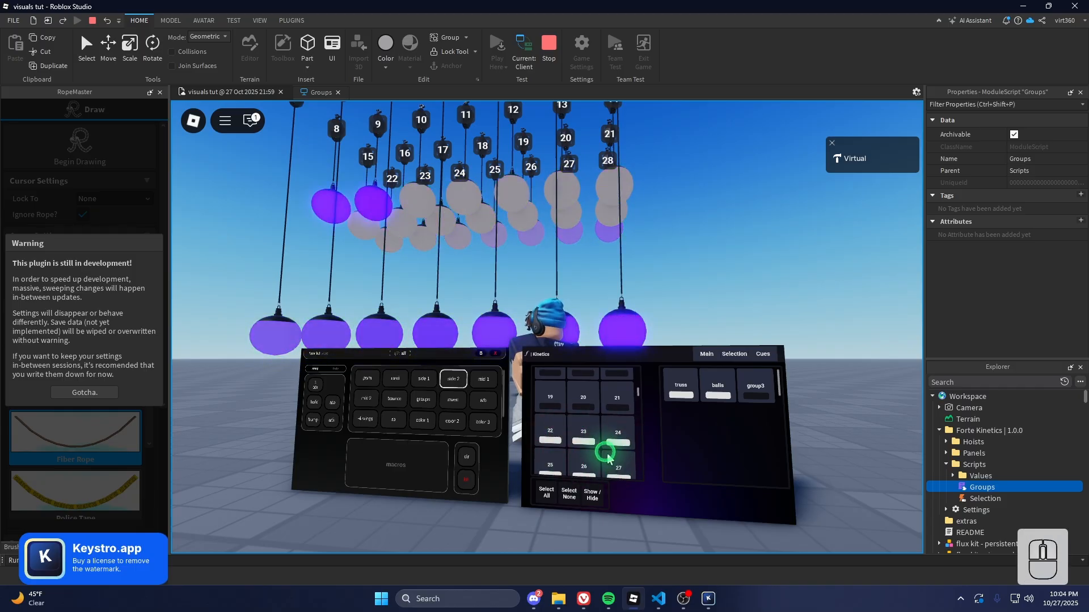
{"action": "scroll", "coordinate": [608, 458], "scroll_direction": "down", "scroll_amount": 1}
{"action": "left_click", "coordinate": [558, 458]}
Hold the selected fixtures down, apply -10, and raise Speed to 8.83
{"action": "left_click", "coordinate": [709, 359]}
{"action": "left_click", "coordinate": [548, 425]}
{"action": "left_click", "coordinate": [683, 384]}
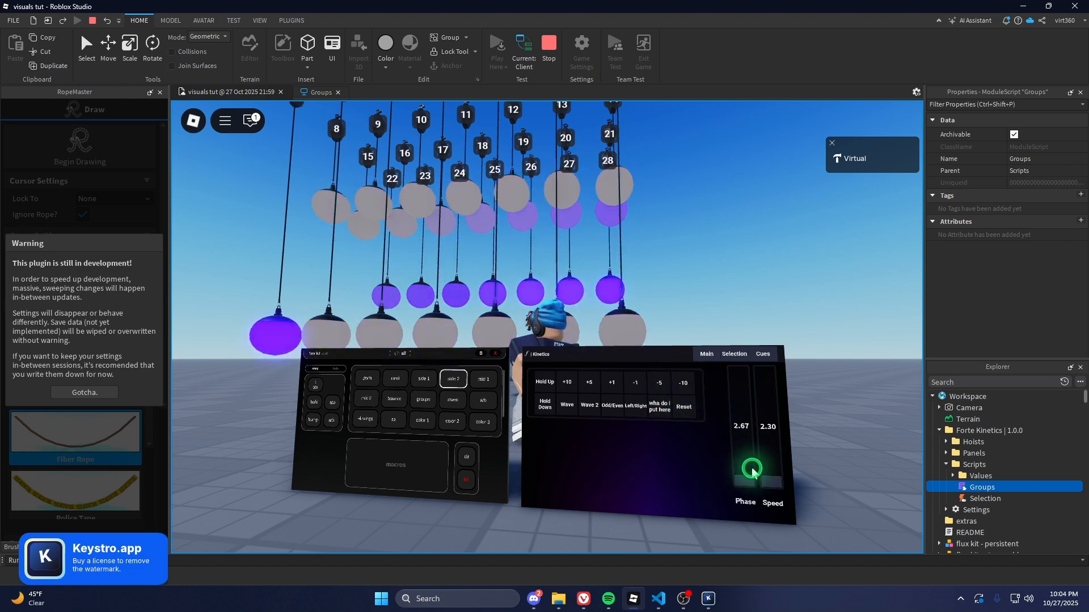
{"action": "left_click_drag", "start_coordinate": [763, 469], "coordinate": [764, 433]}
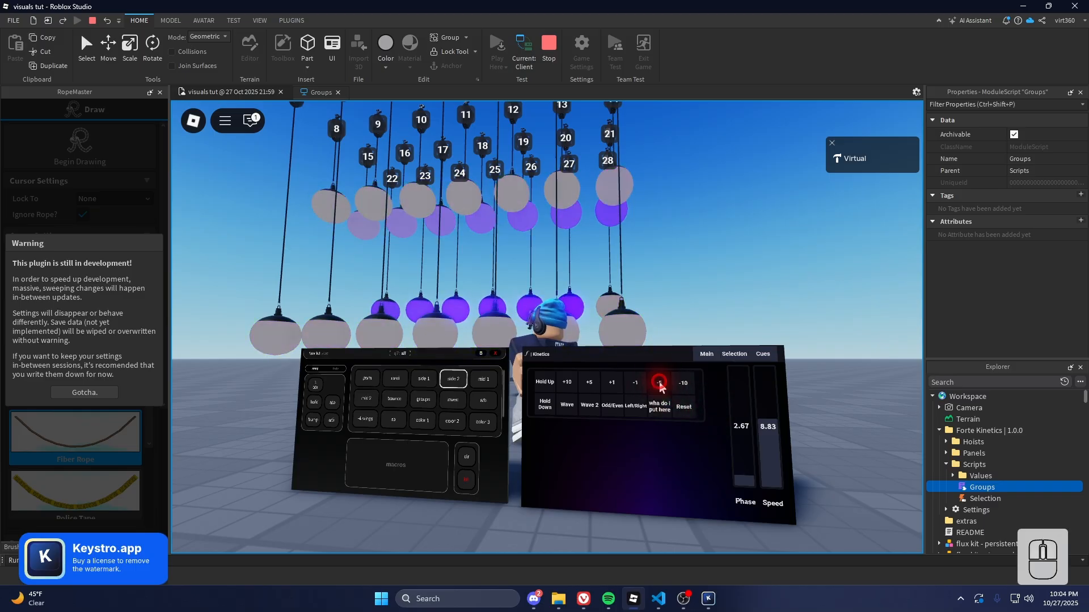
{"action": "scroll", "coordinate": [658, 383], "scroll_direction": "down", "scroll_amount": 8}
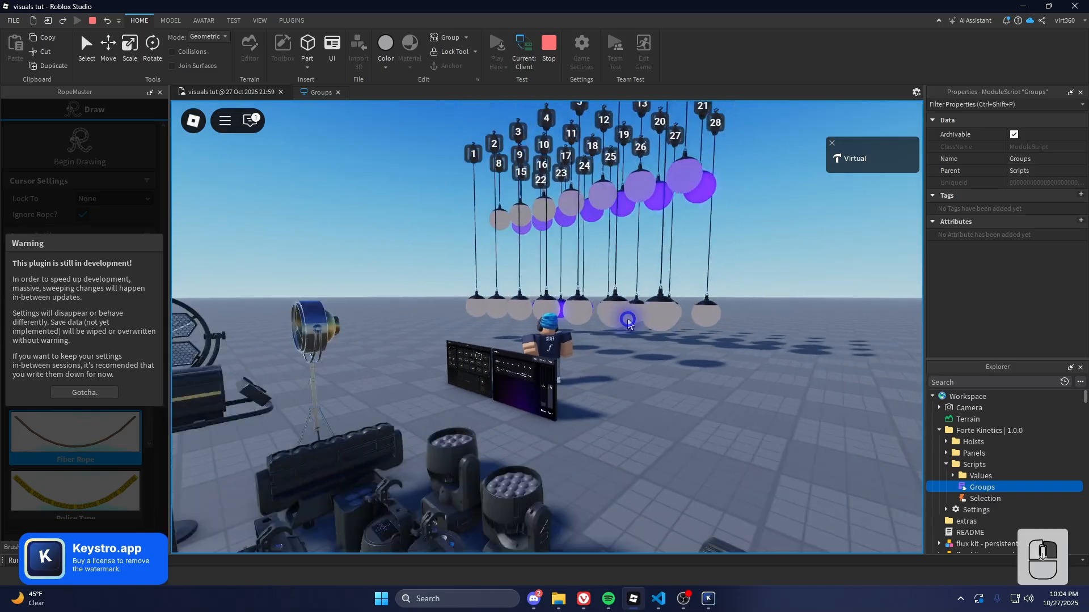
{"action": "scroll", "coordinate": [627, 322], "scroll_direction": "up", "scroll_amount": 6}
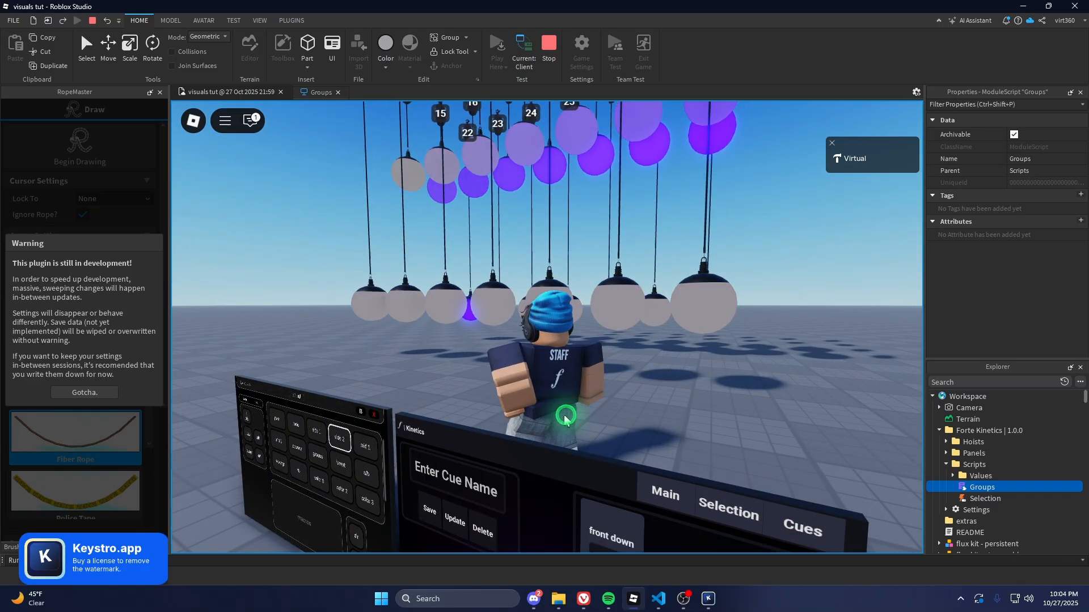
{"action": "scroll", "coordinate": [548, 422], "scroll_direction": "up", "scroll_amount": 3}
Update the 'front down' cue with the current look, then select all fixtures
{"action": "type", "text": "ront down"}
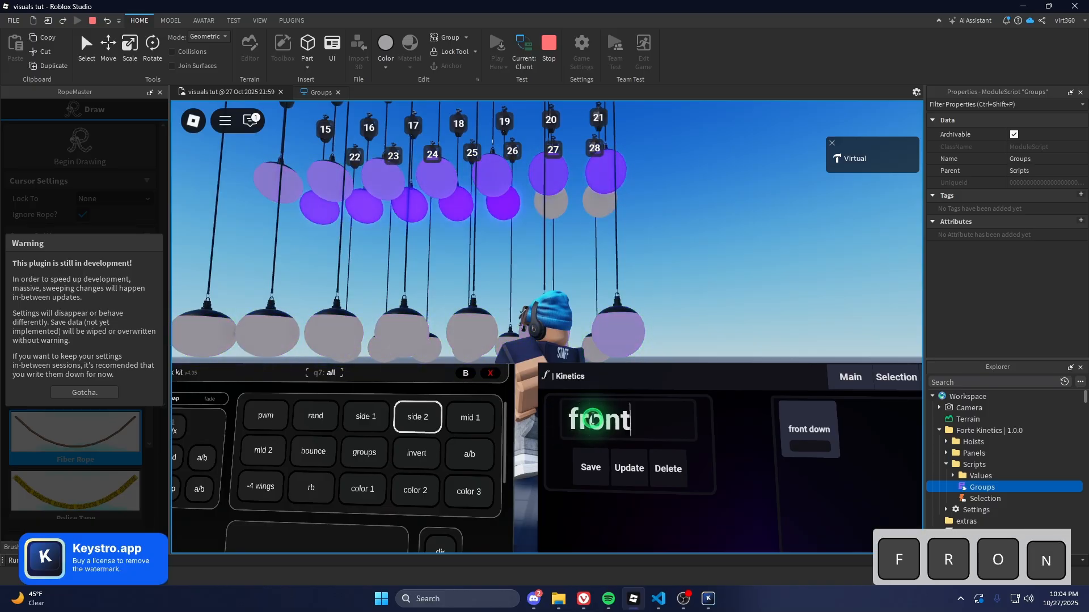
{"action": "left_click", "coordinate": [625, 457]}
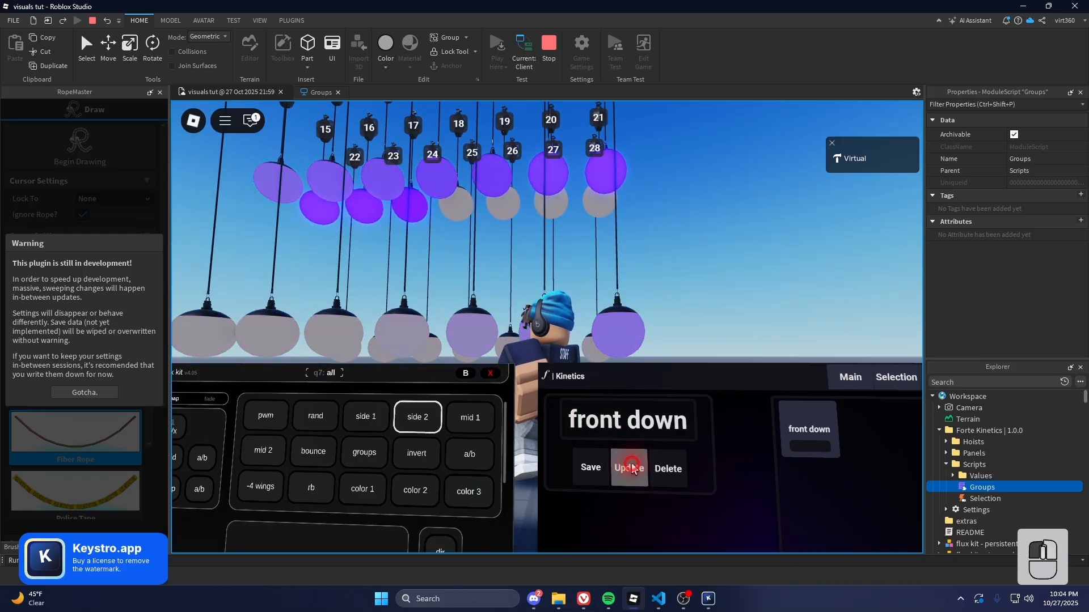
{"action": "left_click", "coordinate": [894, 379]}
{"action": "scroll", "coordinate": [661, 410], "scroll_direction": "down", "scroll_amount": 3}
{"action": "left_click", "coordinate": [565, 499]}
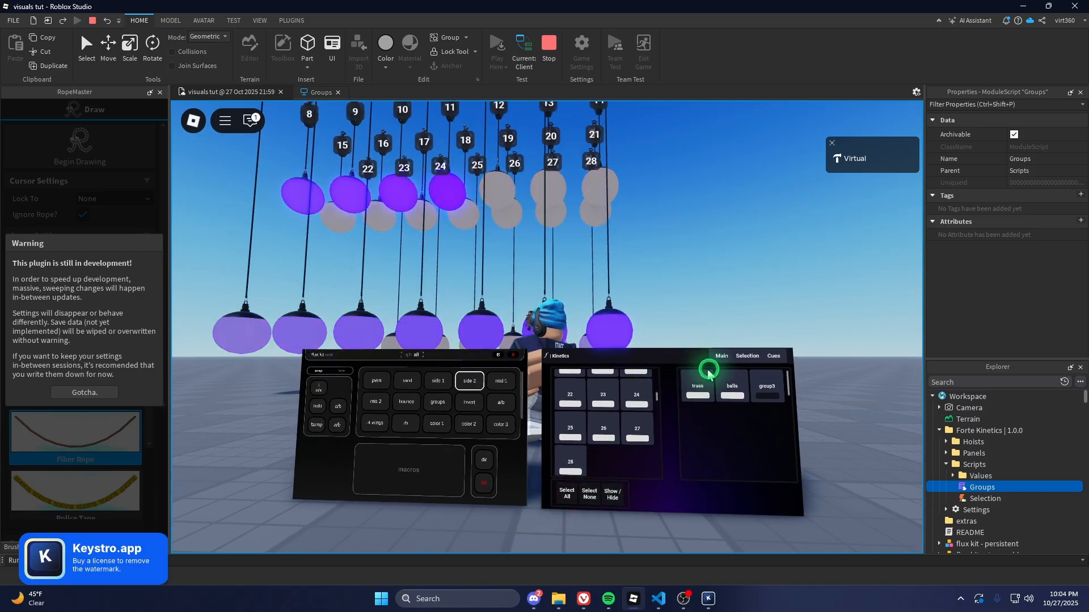
{"action": "left_click", "coordinate": [691, 401]}
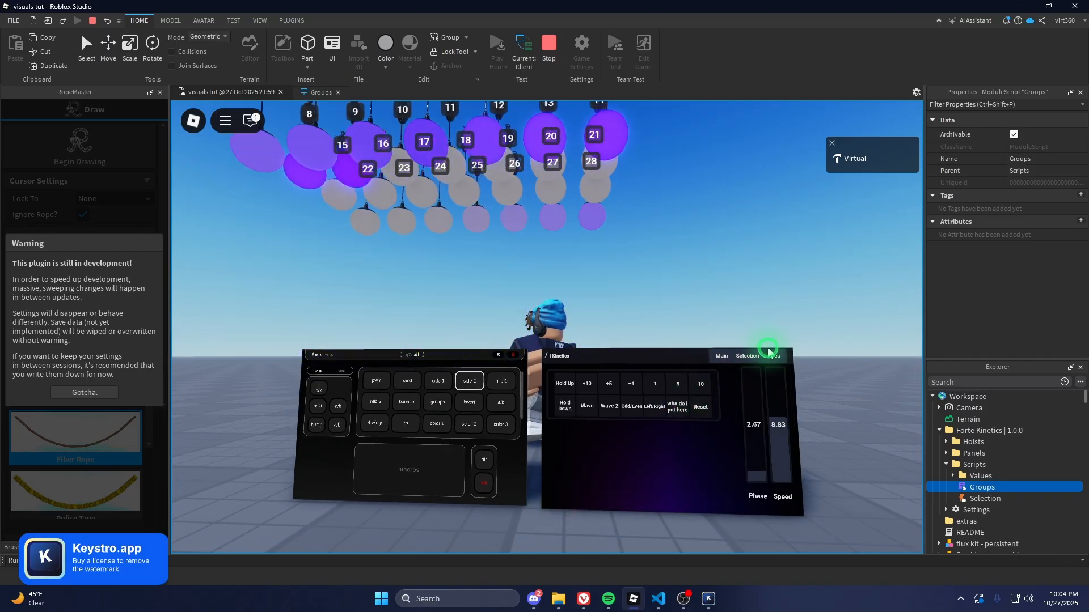
Replay the 'front down' cue, then delete it and clear the cue name box
{"action": "left_click", "coordinate": [777, 357]}
{"action": "left_click", "coordinate": [700, 387]}
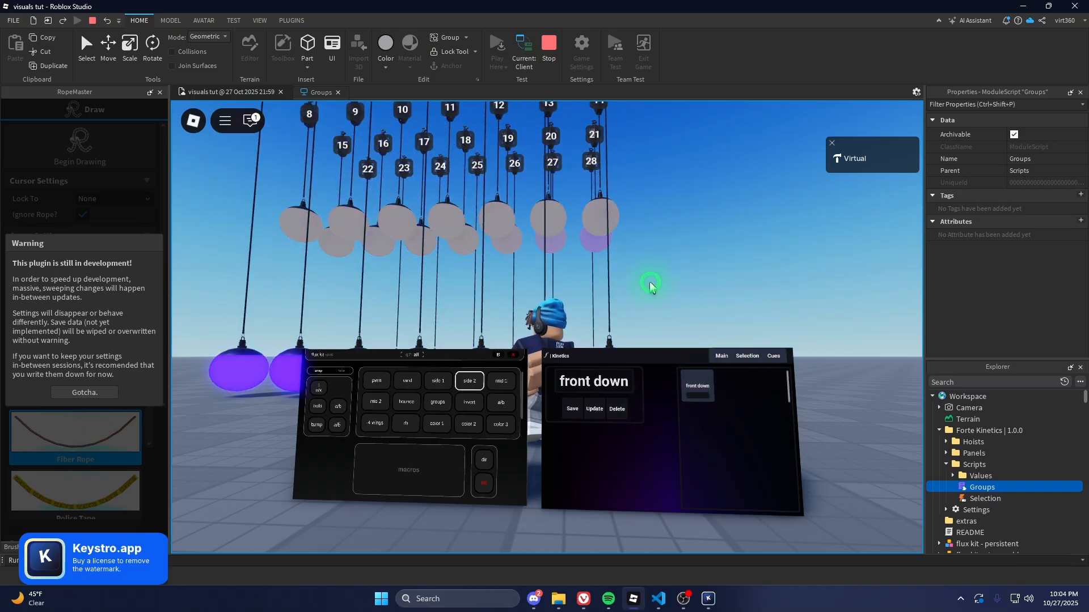
{"action": "right_click_drag", "start_coordinate": [645, 320], "coordinate": [645, 320]}
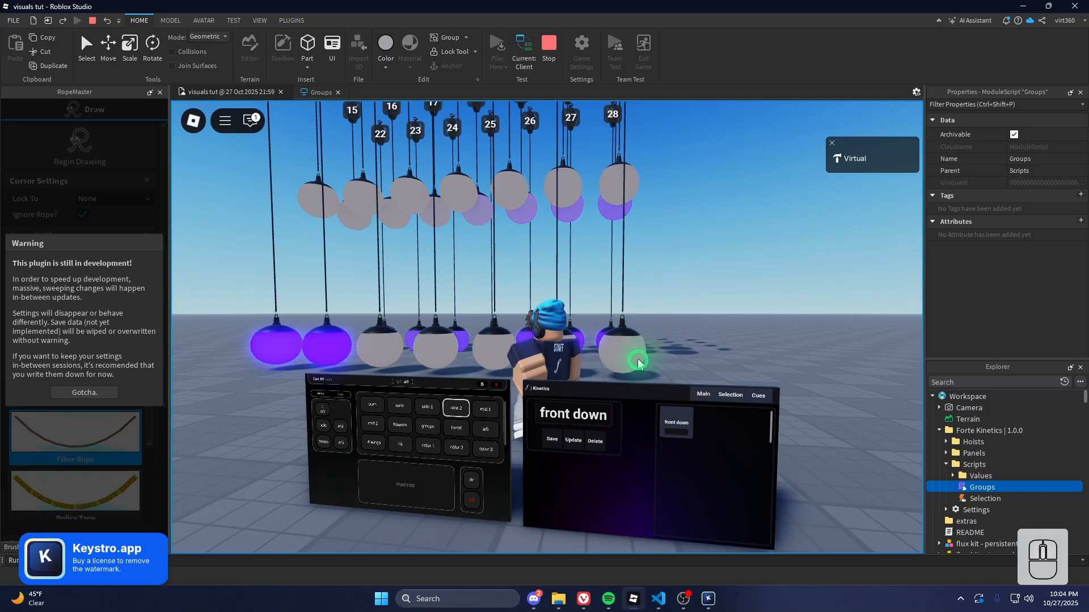
{"action": "left_click", "coordinate": [597, 442]}
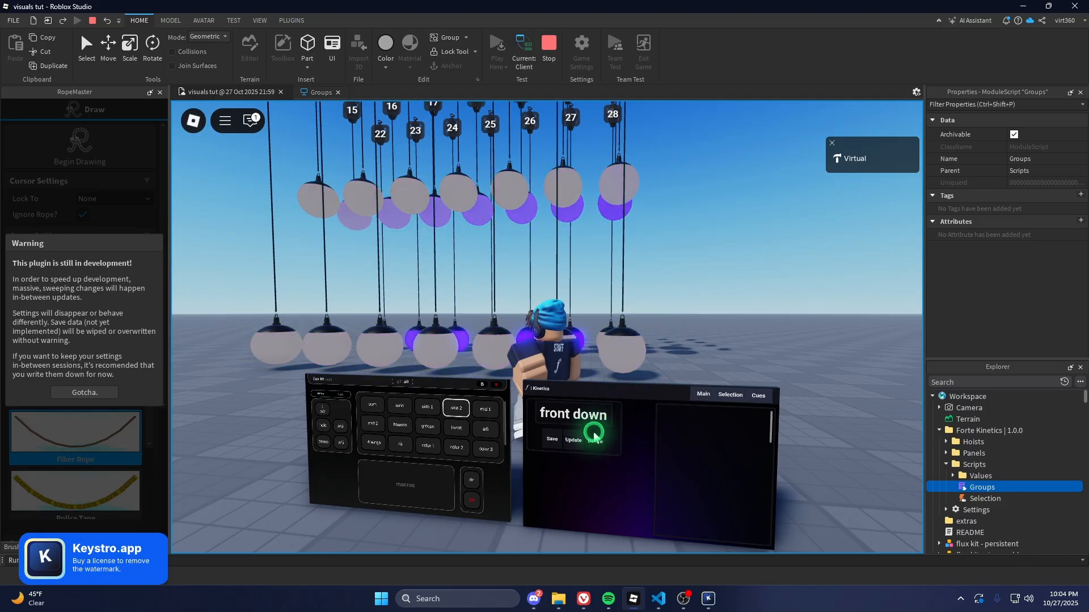
{"action": "left_click", "coordinate": [578, 422]}
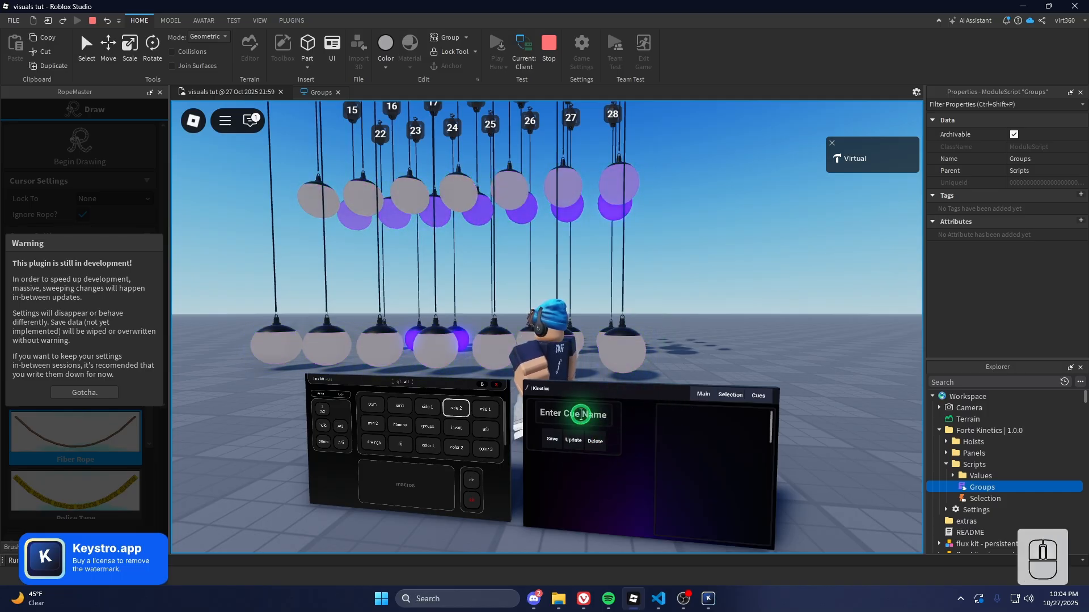
{"action": "left_click", "coordinate": [657, 321]}
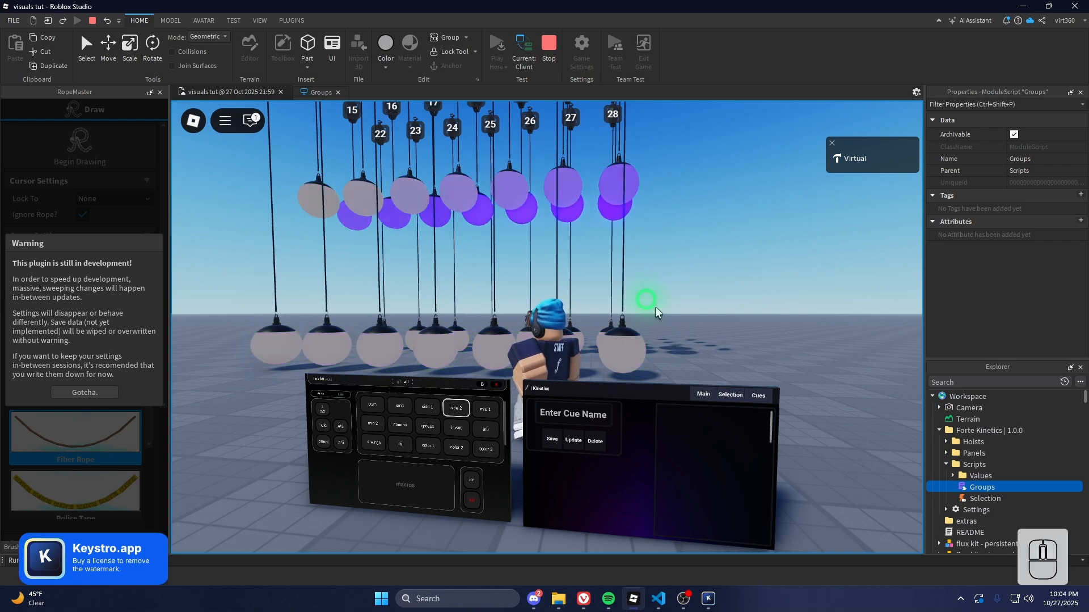
{"action": "left_click", "coordinate": [578, 409]}
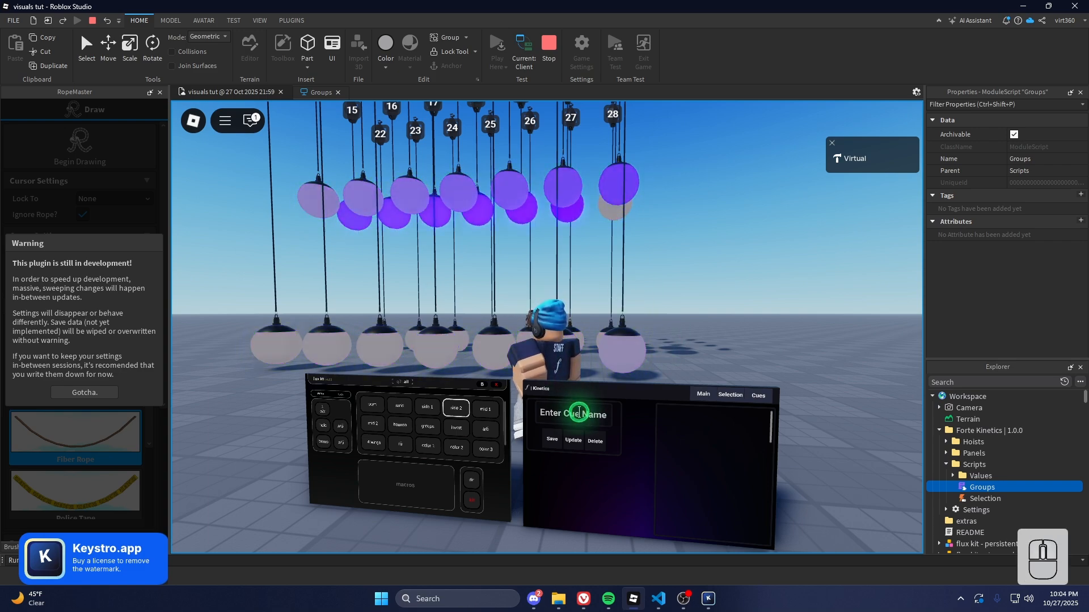
Start the Wave effect and save it as a new cue named 'asdasd'
{"action": "left_click", "coordinate": [695, 396]}
{"action": "left_click", "coordinate": [586, 440]}
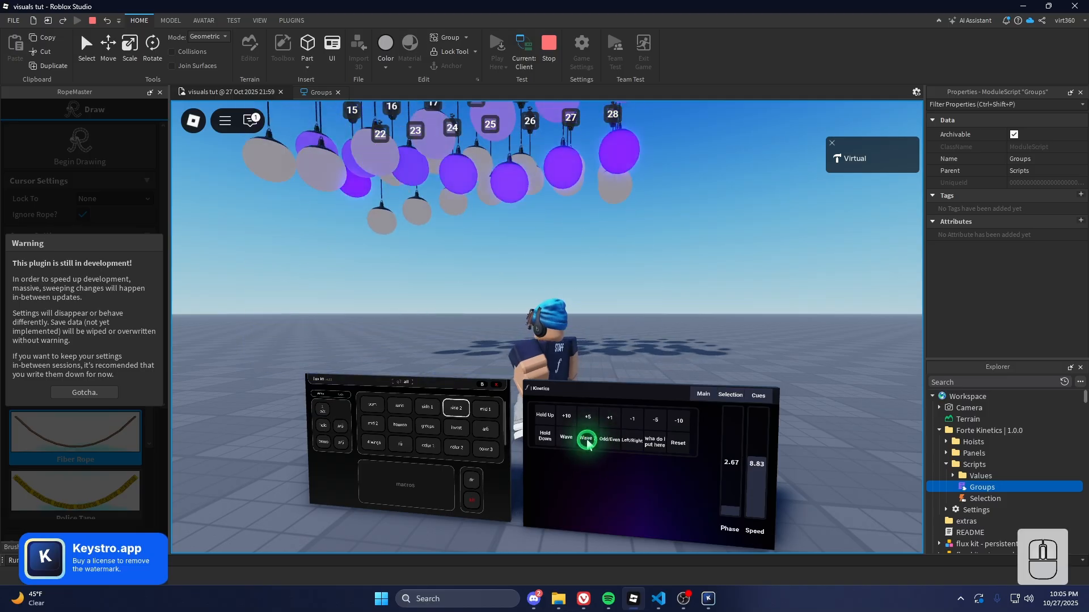
{"action": "left_click", "coordinate": [730, 398]}
{"action": "left_click", "coordinate": [757, 396]}
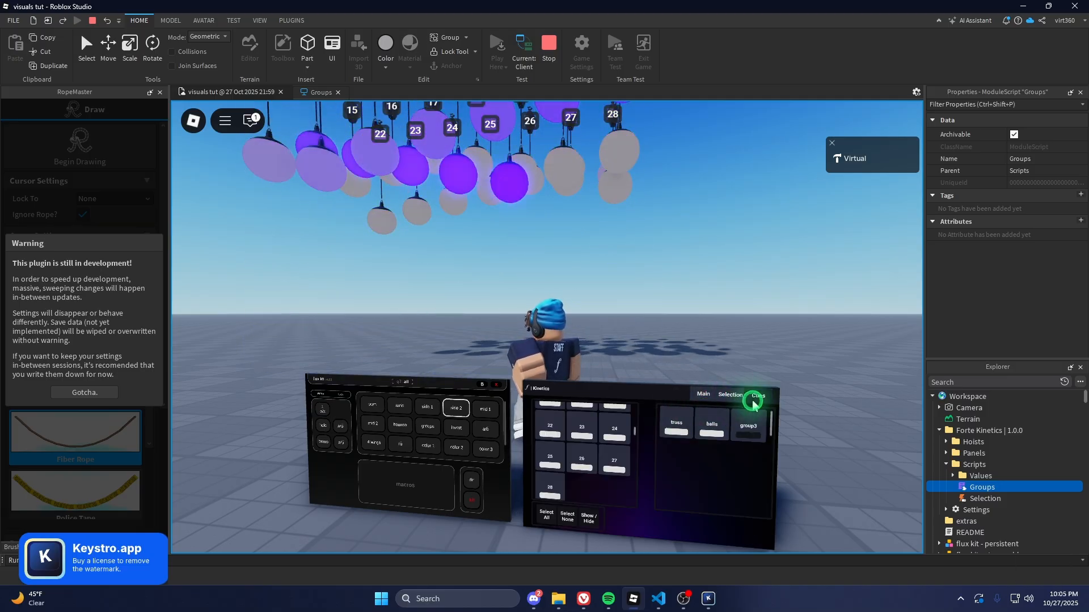
{"action": "left_click", "coordinate": [626, 413]}
{"action": "type", "text": "asdasd"}
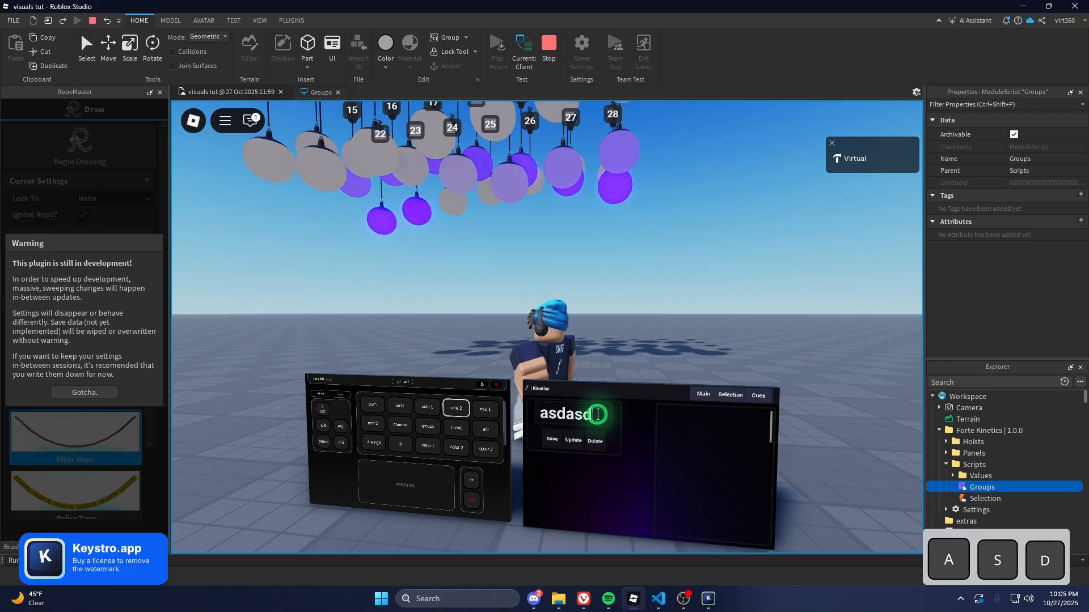
{"action": "left_click", "coordinate": [551, 440]}
Restart the playtest, enter the Kinetics panel, and check that 'asdasd' is in the cue list
{"action": "left_click", "coordinate": [549, 52]}
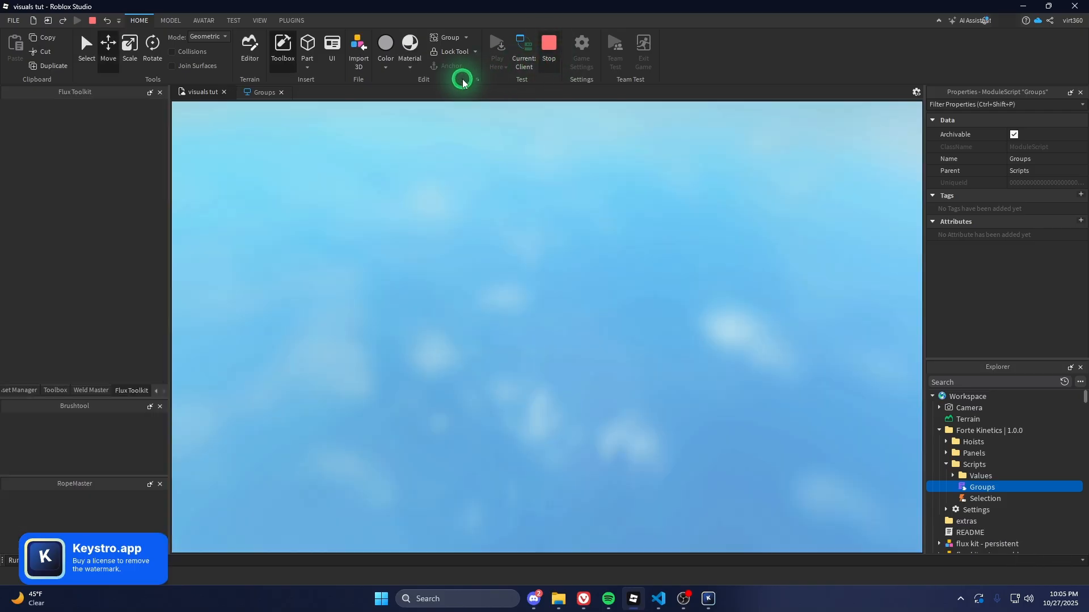
{"action": "left_click", "coordinate": [497, 48]}
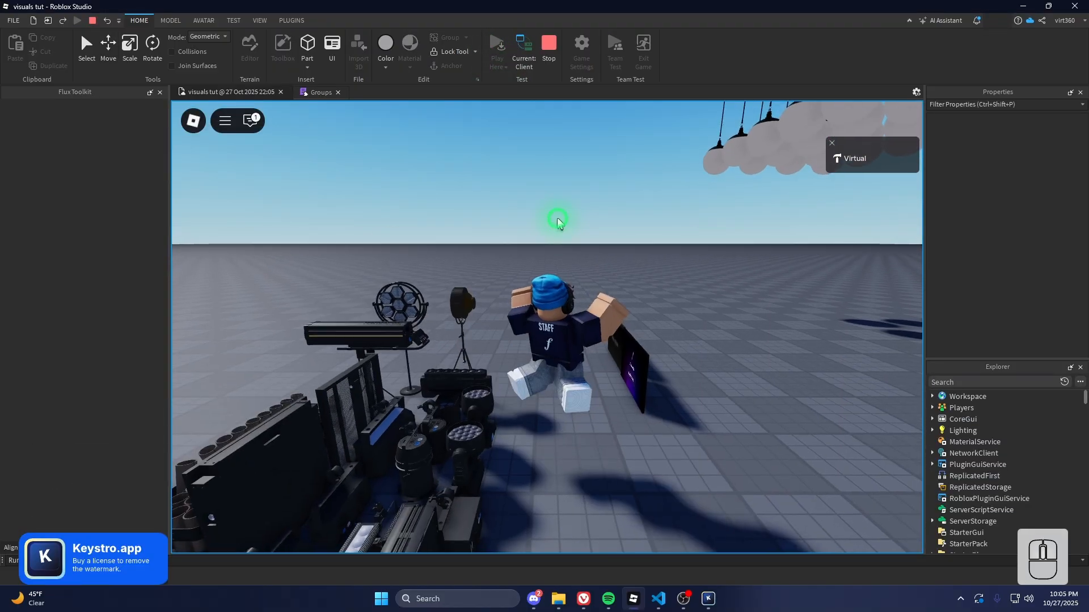
{"action": "key", "text": "w"}
{"action": "key", "text": "a"}
{"action": "right_click_drag", "start_coordinate": [557, 219], "coordinate": [388, 220]}
{"action": "left_click", "coordinate": [479, 403]}
{"action": "left_click", "coordinate": [461, 487]}
{"action": "left_click", "coordinate": [579, 395]}
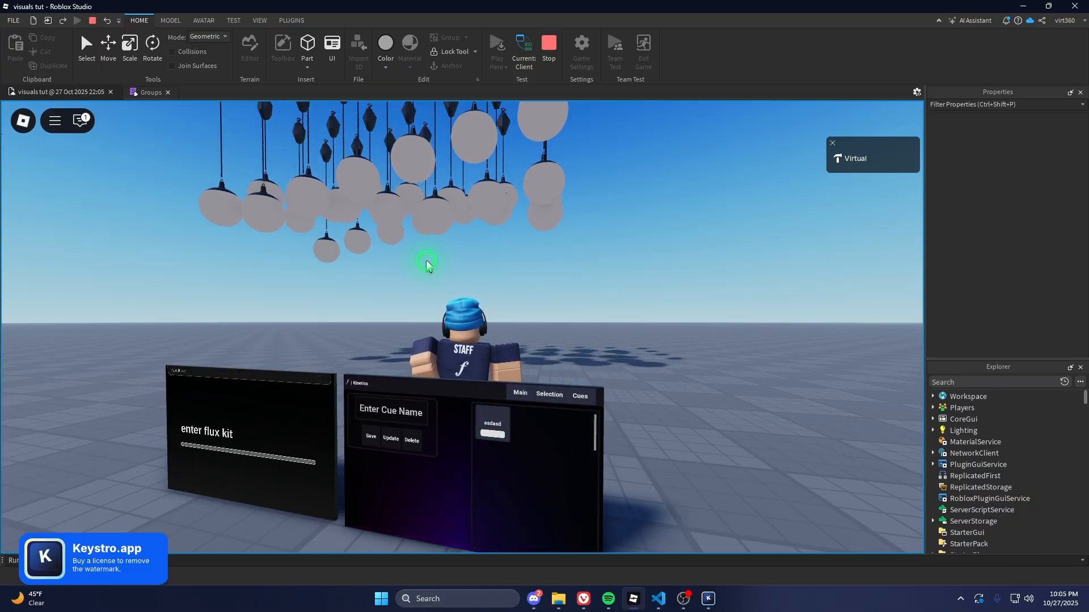
Walk, run and jump the character around the stage beneath the hanging ball lights
{"action": "key", "text": "a"}
{"action": "key", "text": "w"}
{"action": "right_click_drag", "start_coordinate": [518, 266], "coordinate": [496, 241]}
{"action": "scroll", "coordinate": [518, 266], "scroll_direction": "down", "scroll_amount": 5}
{"action": "key", "text": "d"}
{"action": "key", "text": "s"}
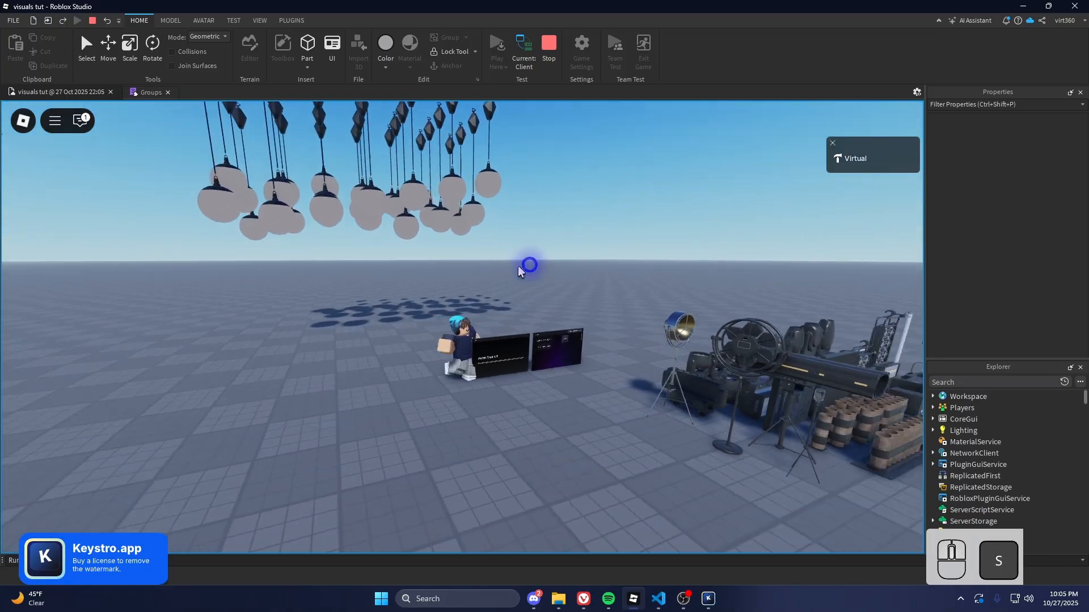
{"action": "key", "text": "d"}
{"action": "scroll", "coordinate": [503, 247], "scroll_direction": "up", "scroll_amount": 4}
{"action": "key", "text": "s"}
{"action": "key", "text": "a"}
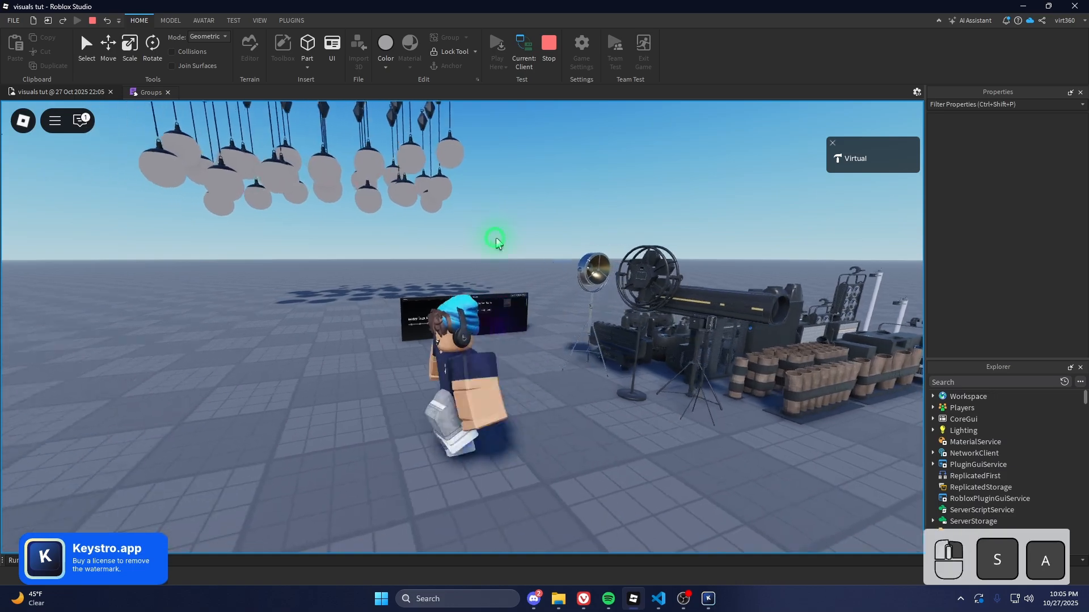
{"action": "key", "text": "w"}
{"action": "key", "text": "space"}
{"action": "key", "text": "d"}
{"action": "key", "text": "w"}
{"action": "key", "text": "shift"}
{"action": "key", "text": "space"}
{"action": "key", "text": "d"}
{"action": "key", "text": "a"}
{"action": "key", "text": "space"}
{"action": "key", "text": "d"}
{"action": "key", "text": "a"}
{"action": "scroll", "coordinate": [496, 241], "scroll_direction": "down", "scroll_amount": 2}
{"action": "key", "text": "s"}
{"action": "scroll", "coordinate": [457, 296], "scroll_direction": "up", "scroll_amount": 5}
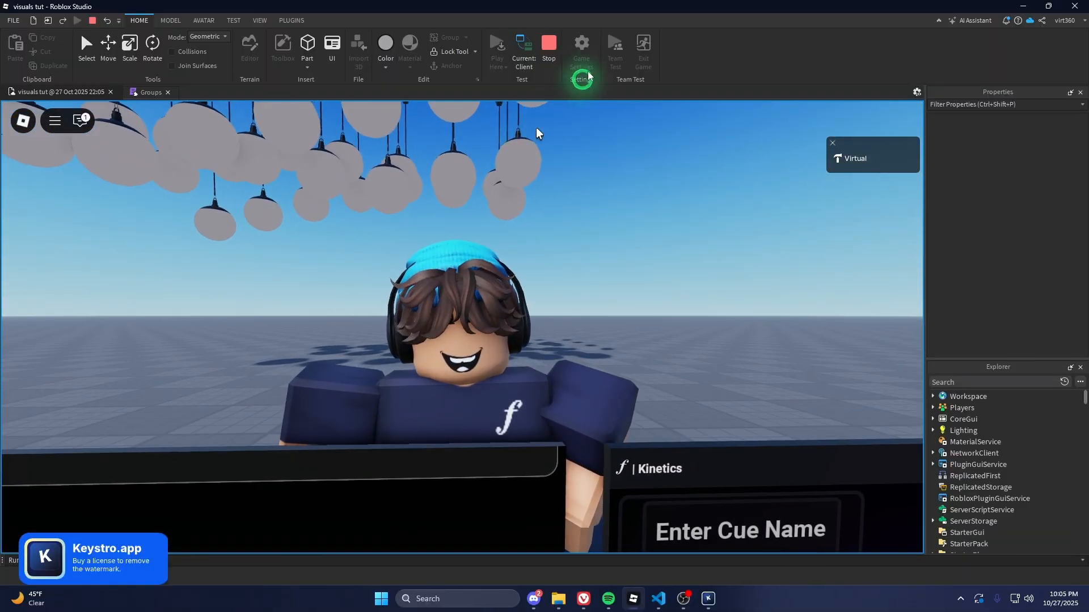